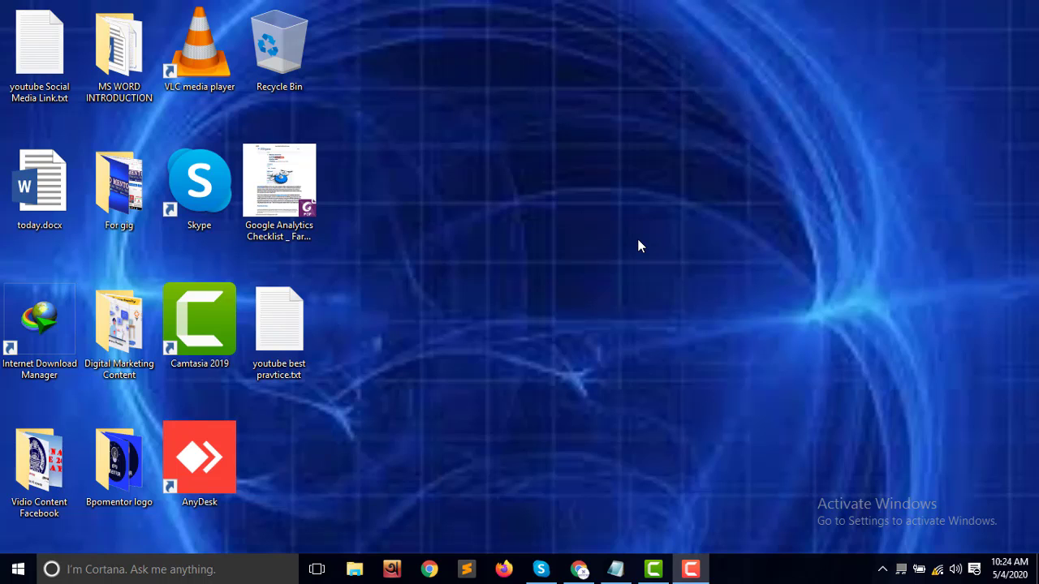
Step: Search Windows for 'word' and launch Word 2016 from the results
{"action": "left_click", "coordinate": [192, 568]}
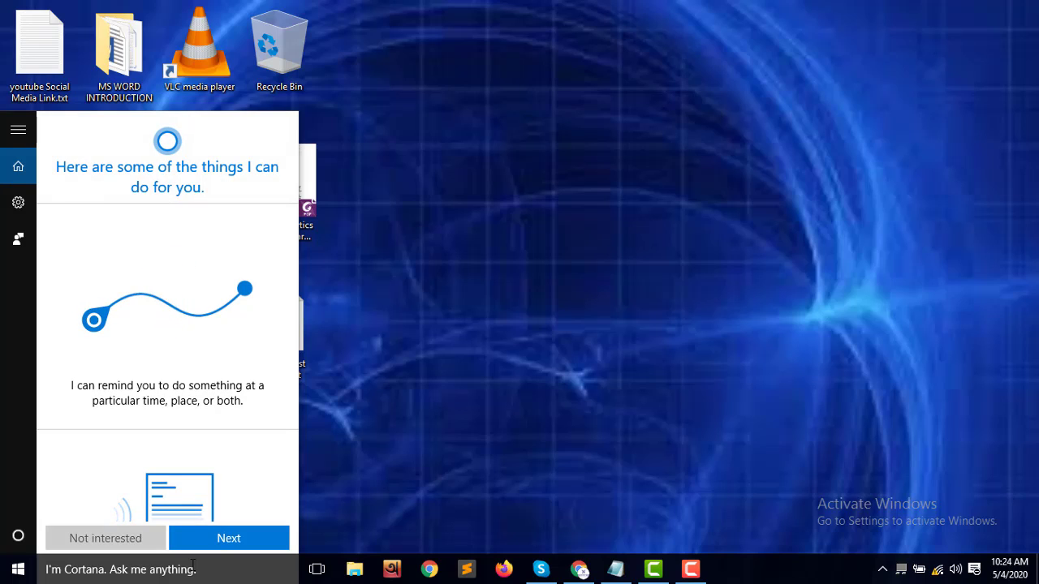
{"action": "type", "text": "wor"}
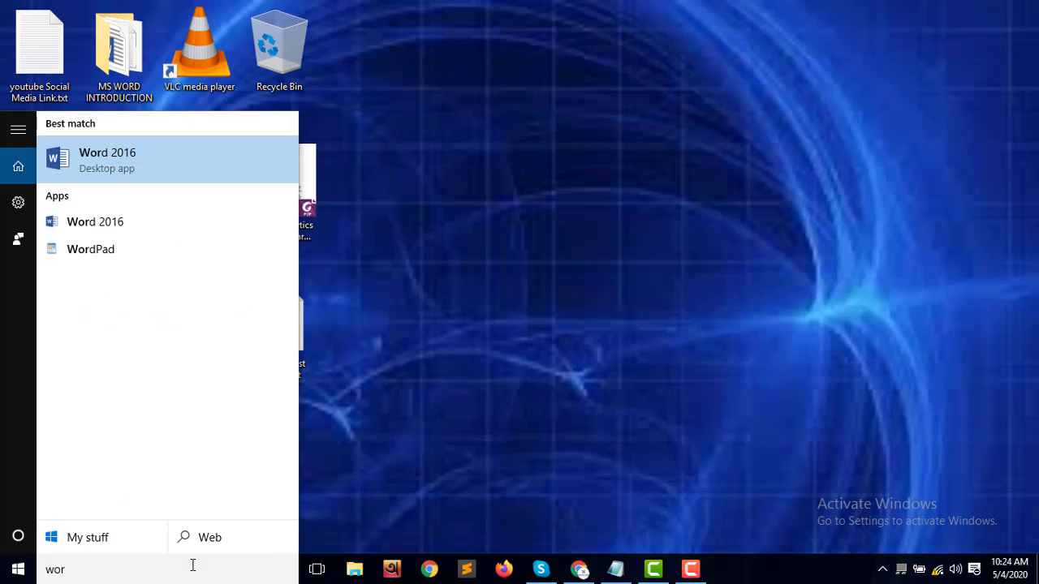
{"action": "type", "text": "d"}
{"action": "left_click", "coordinate": [163, 167]}
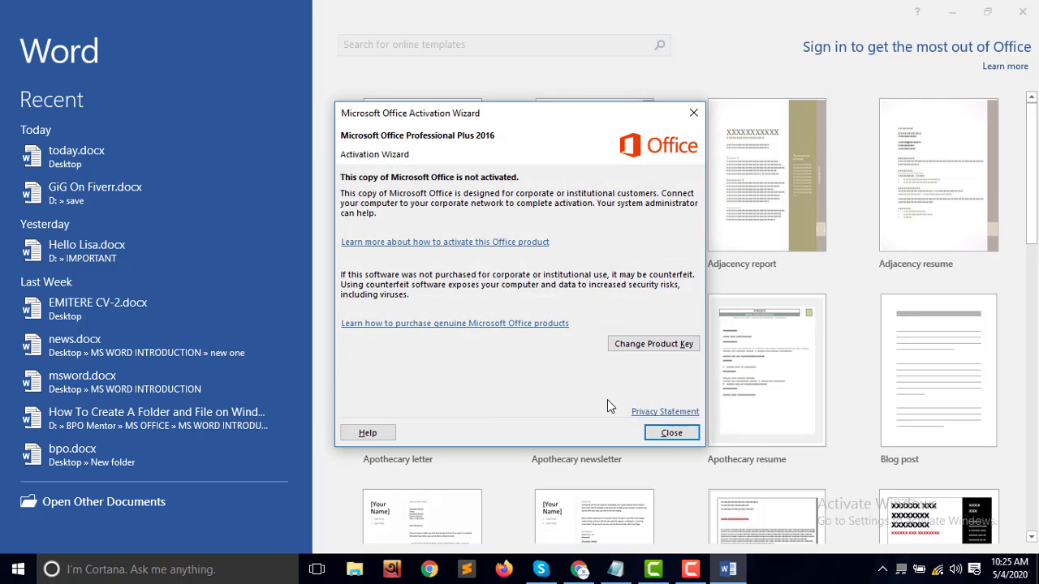
Step: Dismiss the Office Activation Wizard and start a new blank document
{"action": "left_click", "coordinate": [671, 435]}
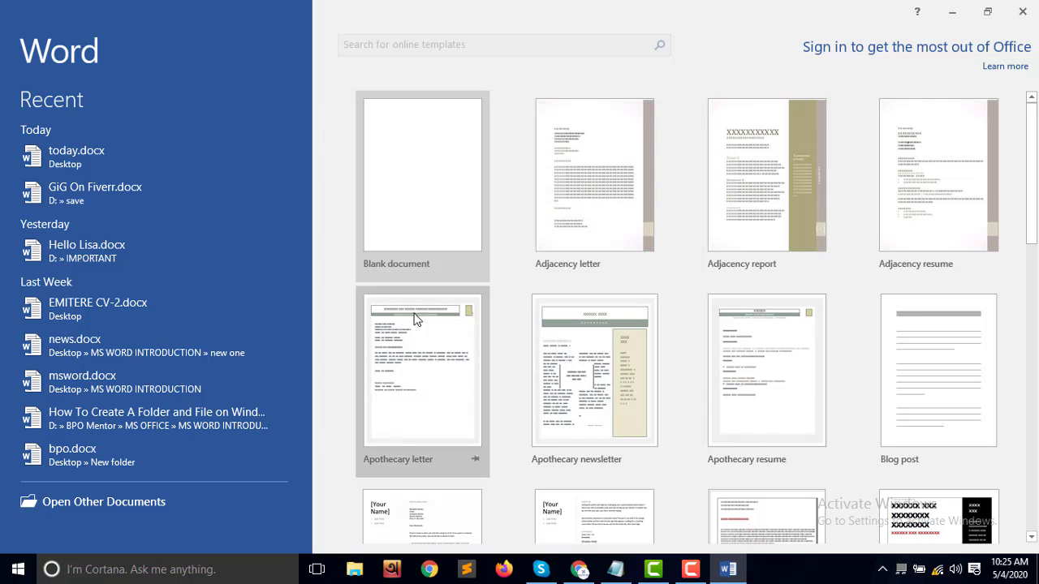
{"action": "left_click", "coordinate": [412, 228]}
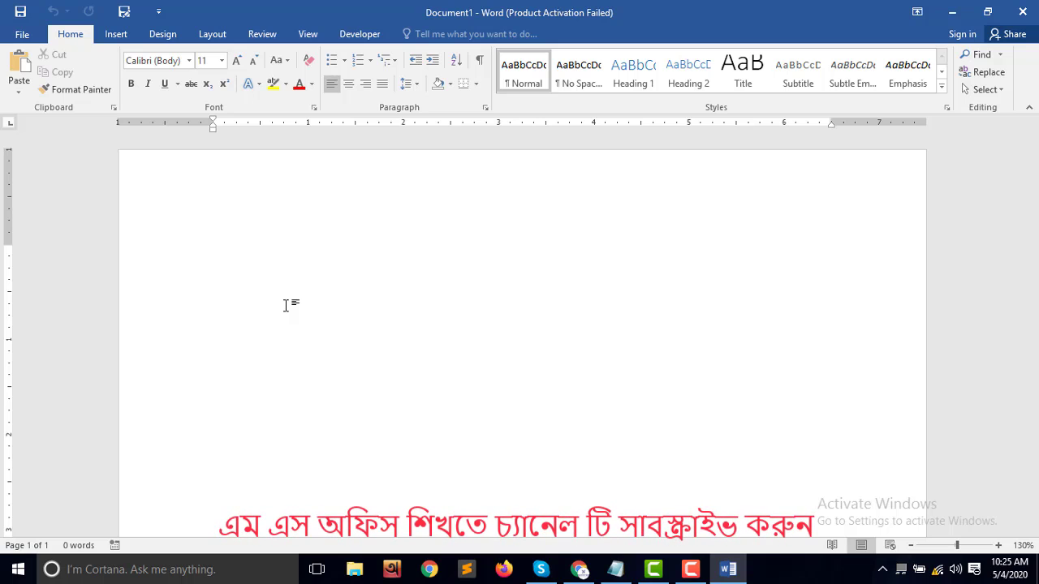
Step: Show the Insert ribbon commands for the empty Document1
{"action": "left_click", "coordinate": [122, 34]}
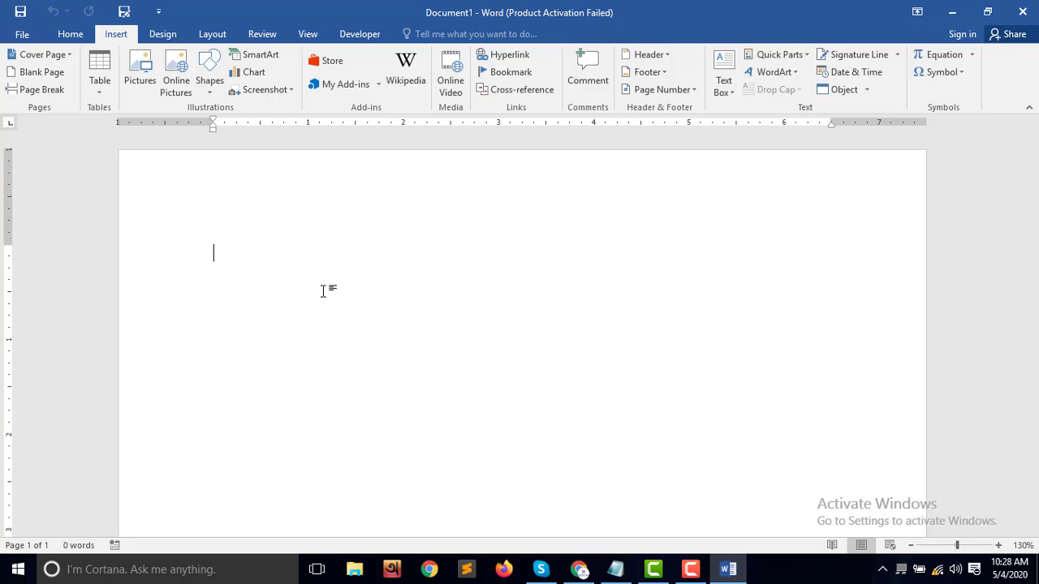
Step: Insert the built-in Facet cover page from the Cover Page gallery
{"action": "left_click", "coordinate": [73, 56]}
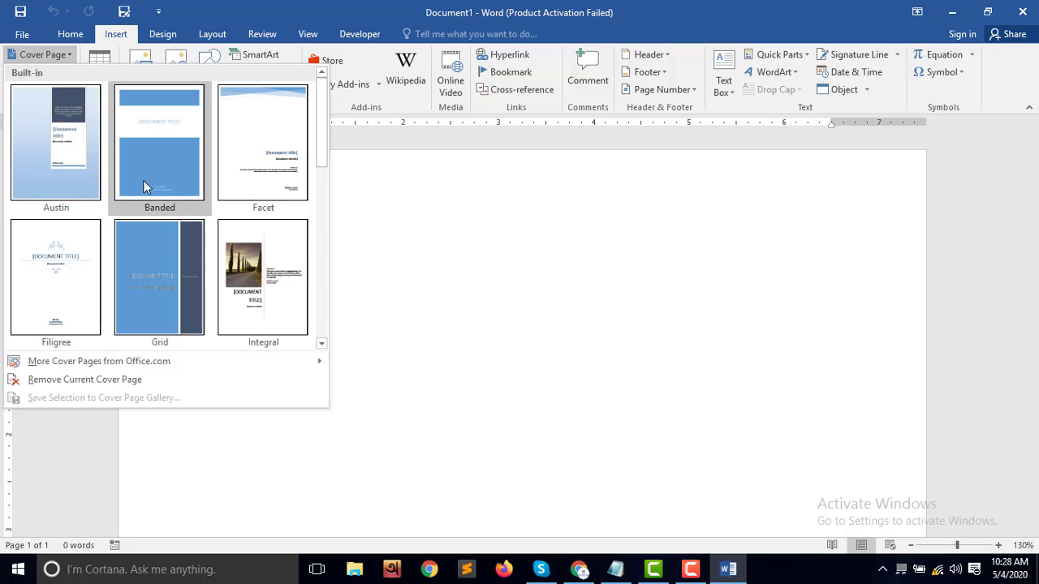
{"action": "scroll", "coordinate": [177, 276], "scroll_direction": "down", "scroll_amount": 5}
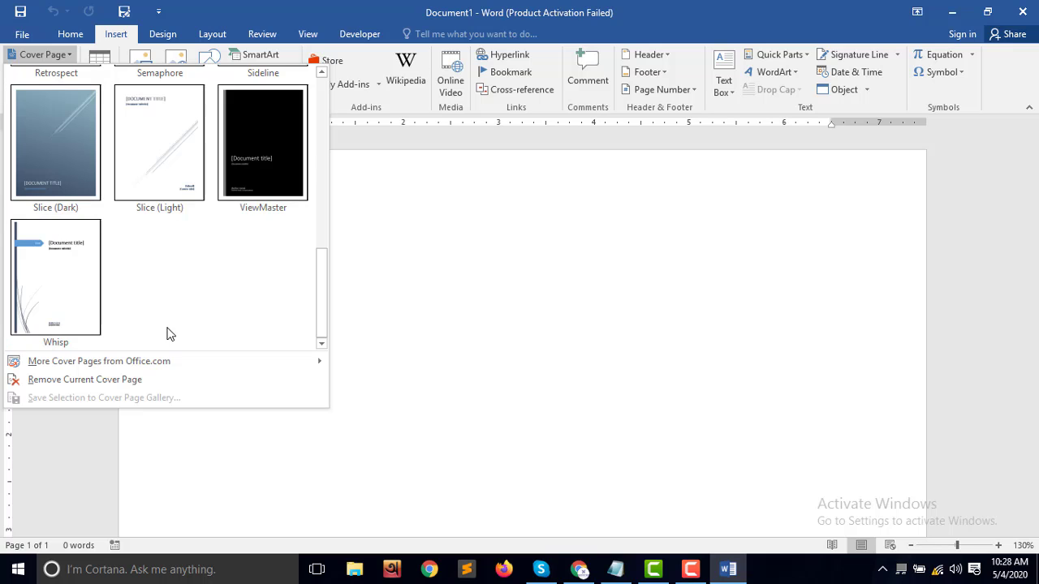
{"action": "scroll", "coordinate": [159, 294], "scroll_direction": "up", "scroll_amount": 5}
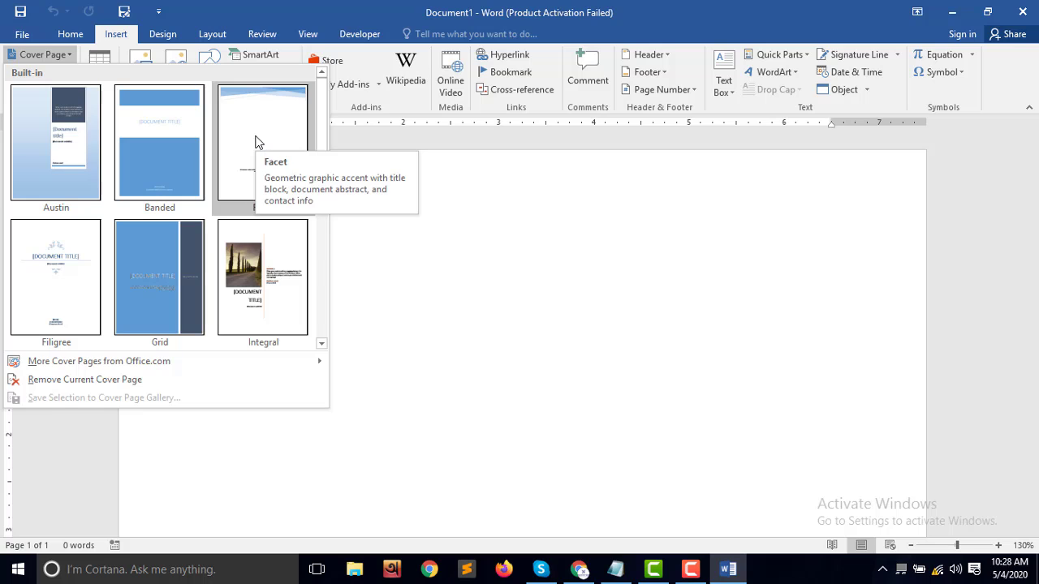
{"action": "left_click", "coordinate": [255, 144]}
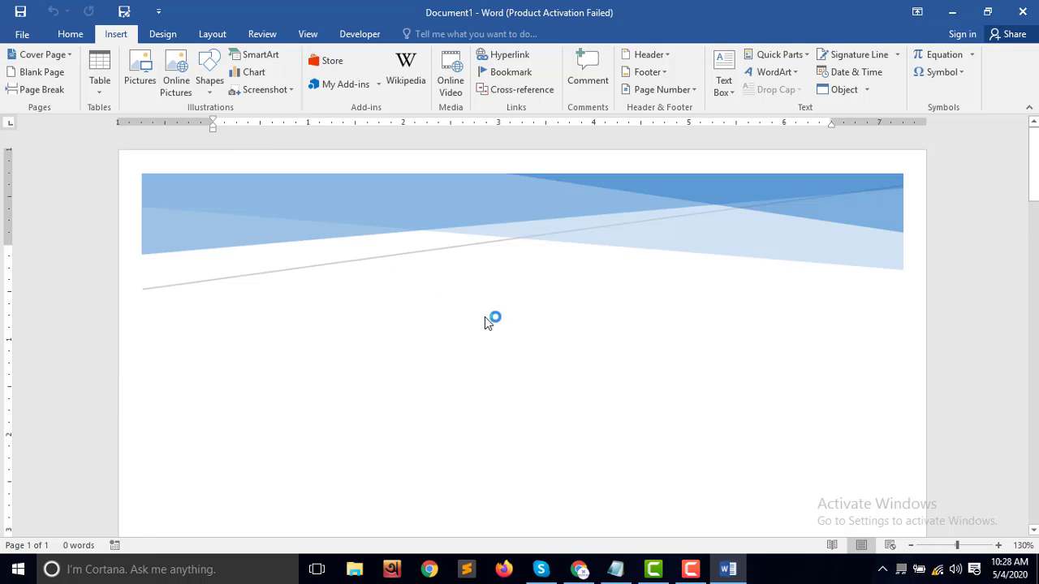
{"action": "scroll", "coordinate": [645, 314], "scroll_direction": "down", "scroll_amount": 5}
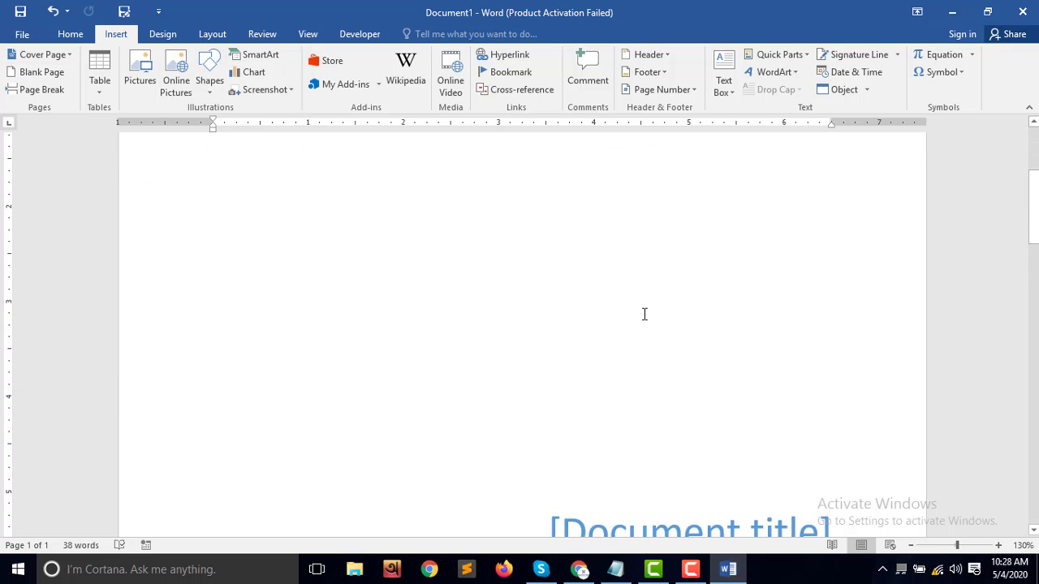
{"action": "scroll", "coordinate": [645, 314], "scroll_direction": "down", "scroll_amount": 3}
{"action": "scroll", "coordinate": [645, 314], "scroll_direction": "down", "scroll_amount": 4}
{"action": "scroll", "coordinate": [641, 317], "scroll_direction": "down", "scroll_amount": 3}
{"action": "scroll", "coordinate": [639, 320], "scroll_direction": "down", "scroll_amount": 3}
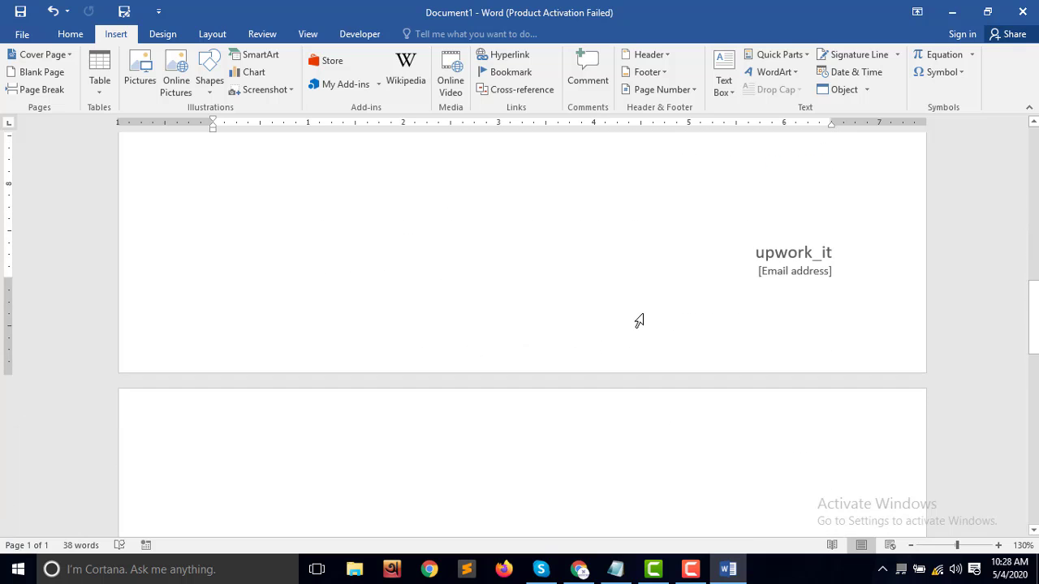
{"action": "scroll", "coordinate": [645, 315], "scroll_direction": "down", "scroll_amount": 3}
{"action": "scroll", "coordinate": [644, 315], "scroll_direction": "down", "scroll_amount": 3}
{"action": "scroll", "coordinate": [645, 314], "scroll_direction": "up", "scroll_amount": 5}
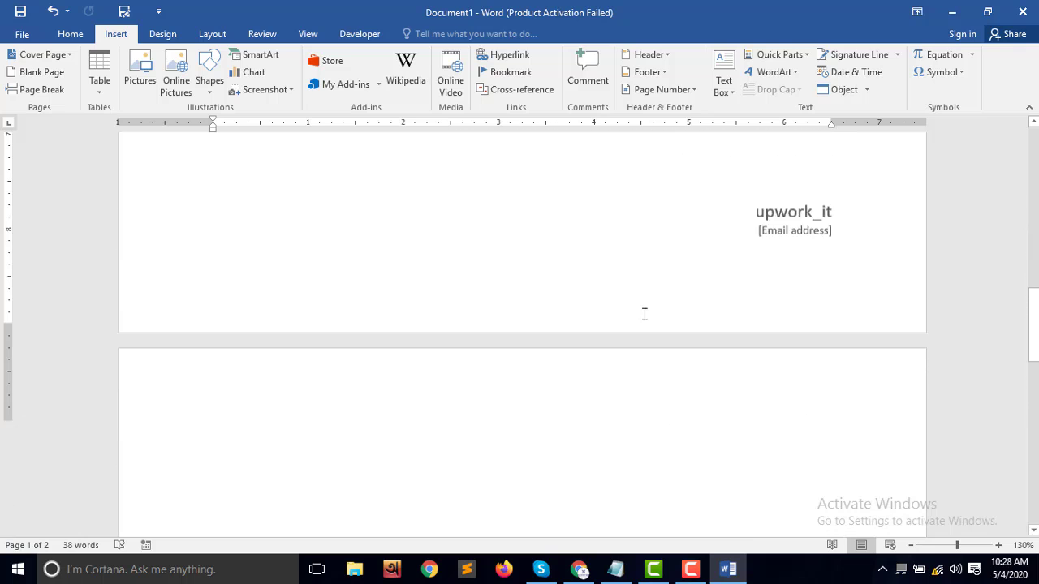
{"action": "scroll", "coordinate": [644, 314], "scroll_direction": "up", "scroll_amount": 3}
{"action": "scroll", "coordinate": [644, 314], "scroll_direction": "up", "scroll_amount": 1}
{"action": "scroll", "coordinate": [645, 314], "scroll_direction": "up", "scroll_amount": 2}
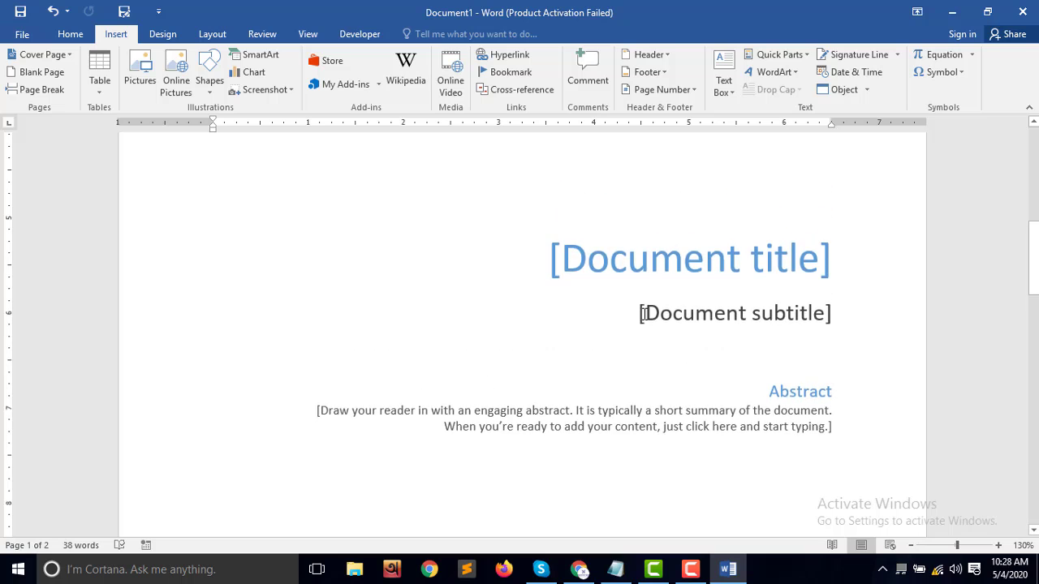
{"action": "scroll", "coordinate": [644, 314], "scroll_direction": "up", "scroll_amount": 2}
{"action": "scroll", "coordinate": [644, 314], "scroll_direction": "up", "scroll_amount": 4}
{"action": "scroll", "coordinate": [644, 314], "scroll_direction": "up", "scroll_amount": 3}
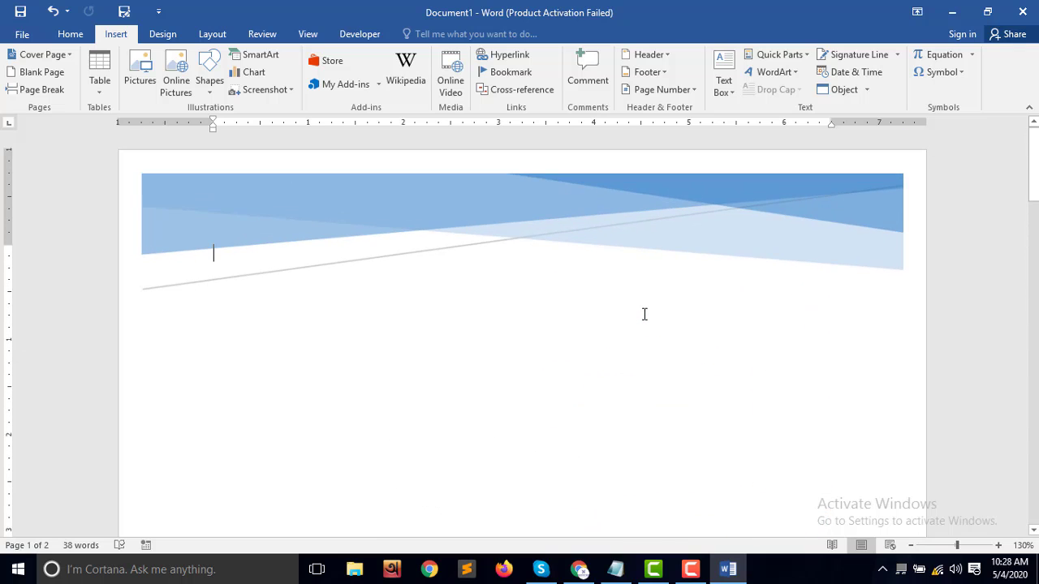
{"action": "scroll", "coordinate": [644, 314], "scroll_direction": "down", "scroll_amount": 2}
{"action": "scroll", "coordinate": [645, 314], "scroll_direction": "up", "scroll_amount": 2}
{"action": "scroll", "coordinate": [645, 314], "scroll_direction": "down", "scroll_amount": 1}
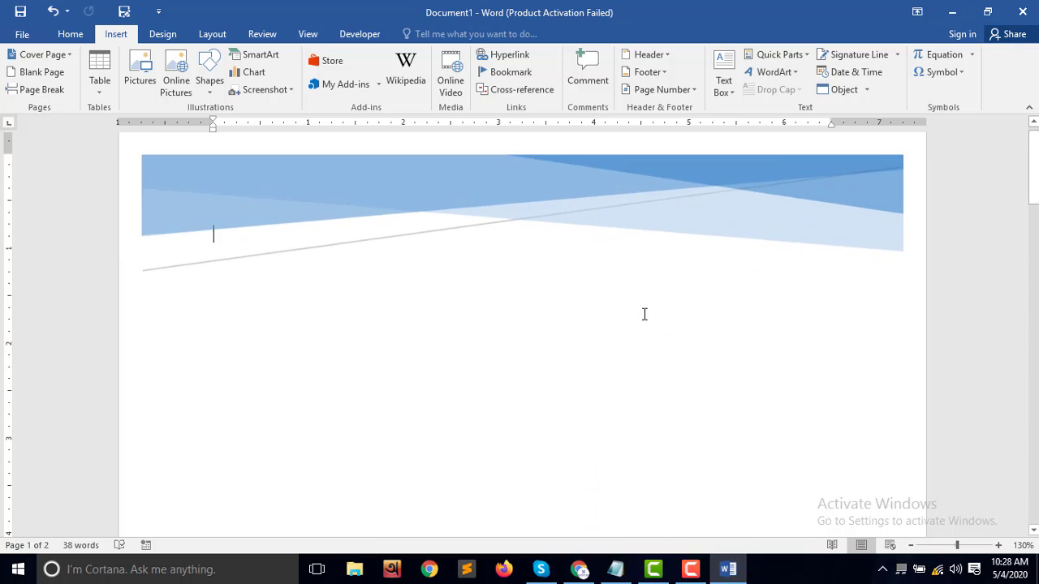
{"action": "scroll", "coordinate": [645, 314], "scroll_direction": "down", "scroll_amount": 3}
{"action": "scroll", "coordinate": [645, 314], "scroll_direction": "down", "scroll_amount": 2}
{"action": "scroll", "coordinate": [645, 314], "scroll_direction": "down", "scroll_amount": 3}
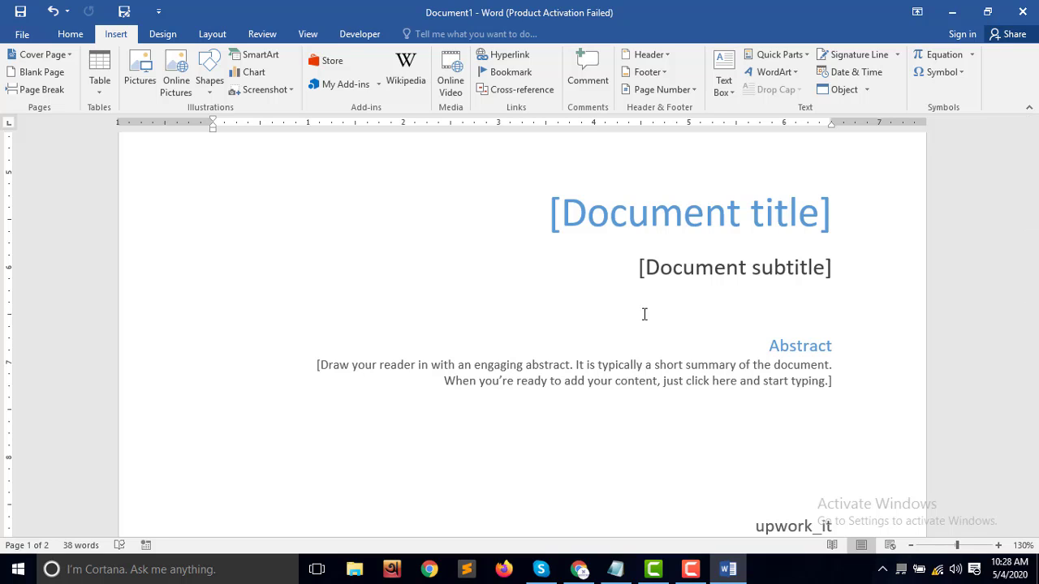
{"action": "scroll", "coordinate": [644, 314], "scroll_direction": "down", "scroll_amount": 2}
{"action": "scroll", "coordinate": [644, 314], "scroll_direction": "down", "scroll_amount": 1}
{"action": "scroll", "coordinate": [644, 314], "scroll_direction": "down", "scroll_amount": 3}
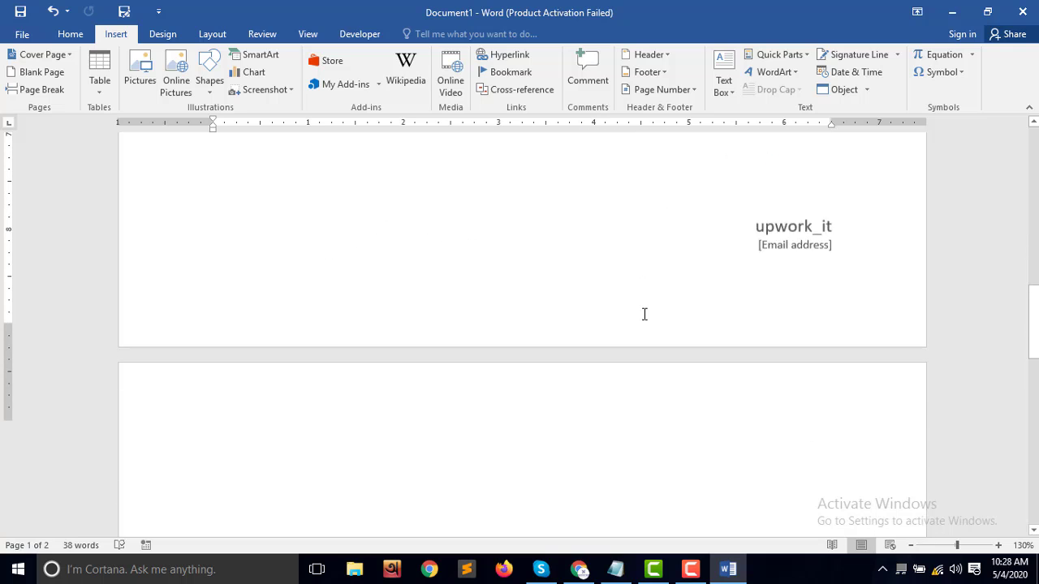
{"action": "scroll", "coordinate": [644, 314], "scroll_direction": "up", "scroll_amount": 3}
{"action": "scroll", "coordinate": [645, 314], "scroll_direction": "up", "scroll_amount": 4}
{"action": "scroll", "coordinate": [646, 312], "scroll_direction": "up", "scroll_amount": 4}
{"action": "scroll", "coordinate": [648, 312], "scroll_direction": "up", "scroll_amount": 4}
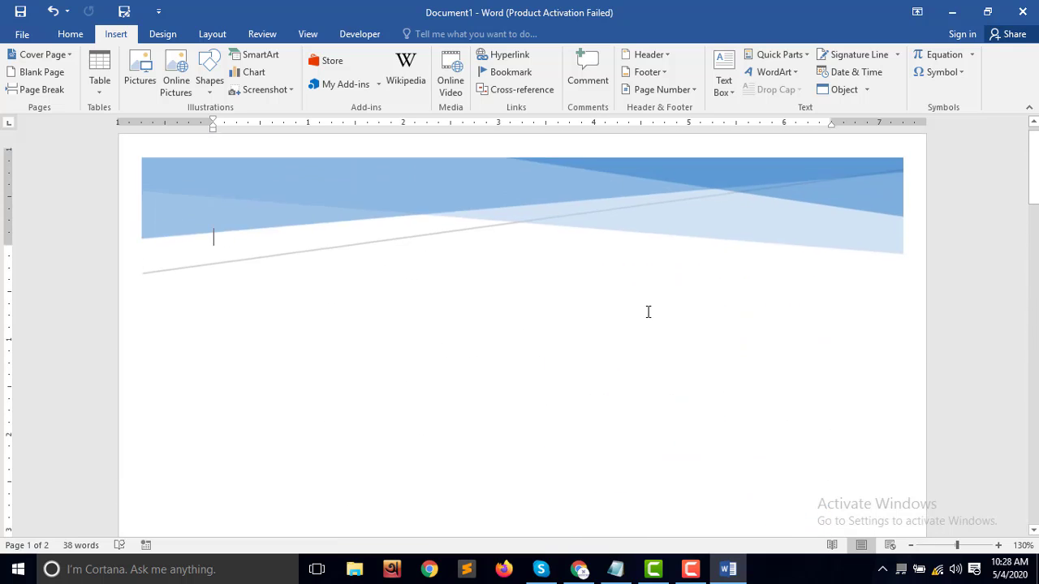
{"action": "scroll", "coordinate": [648, 312], "scroll_direction": "down", "scroll_amount": 3}
{"action": "scroll", "coordinate": [648, 312], "scroll_direction": "down", "scroll_amount": 2}
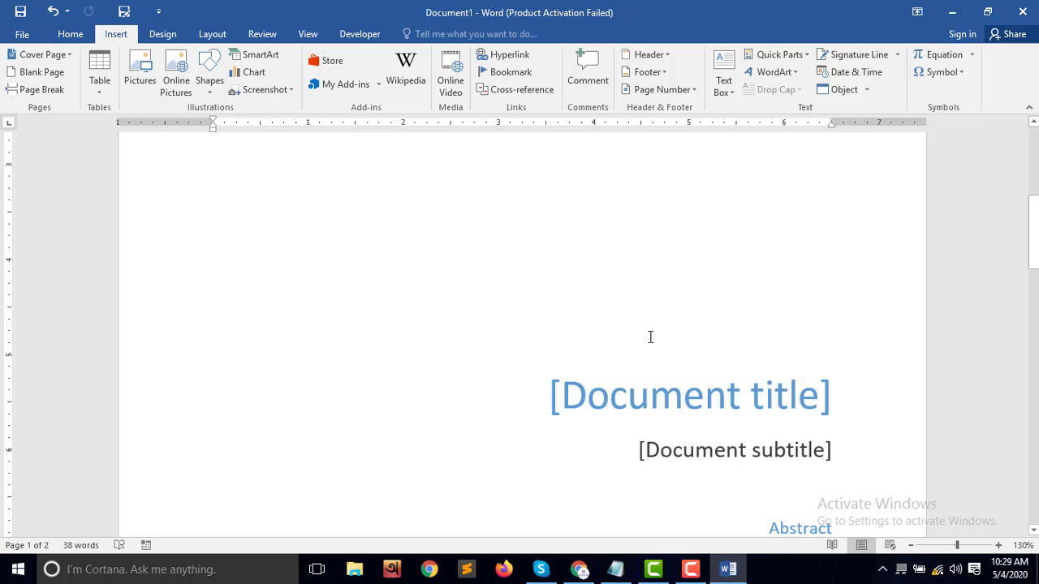
Step: Replace the document title placeholder with 'BIOLOGY PROJECT', correcting the mistyped letters
{"action": "left_click", "coordinate": [646, 404]}
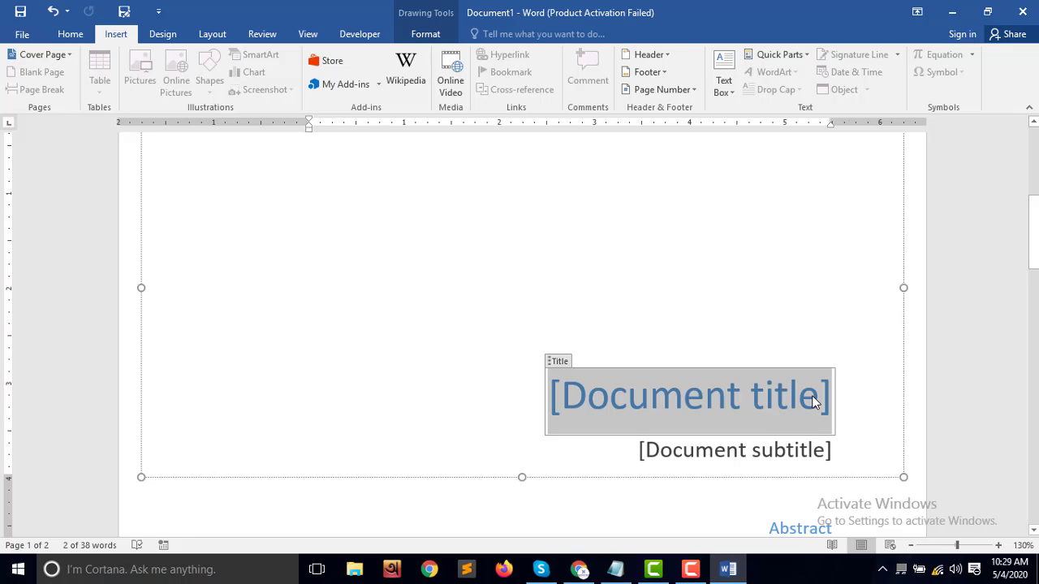
{"action": "type", "text": "MD"}
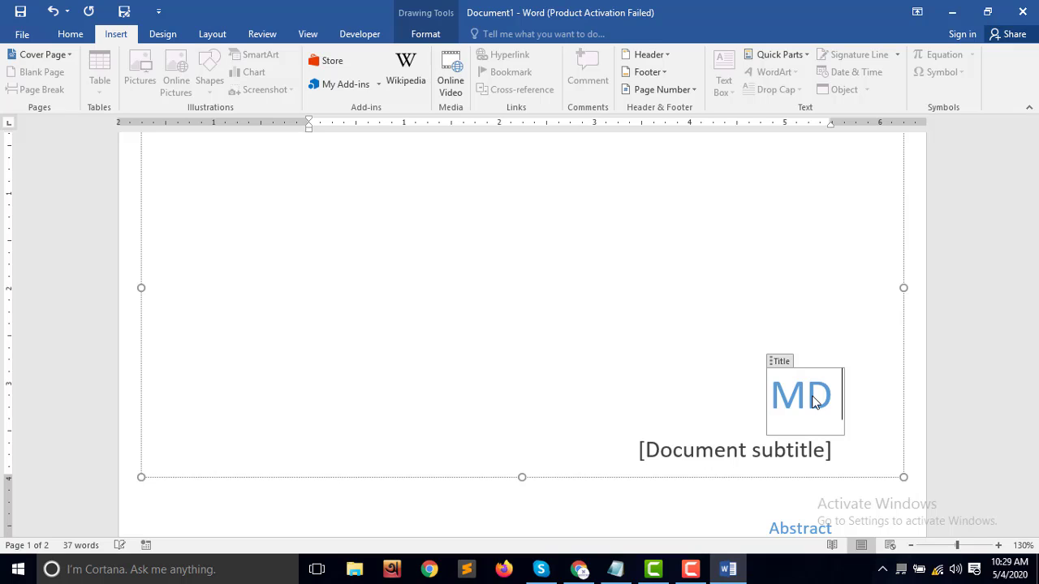
{"action": "key", "text": "BackSpace"}
{"action": "key", "text": "BackSpace"}
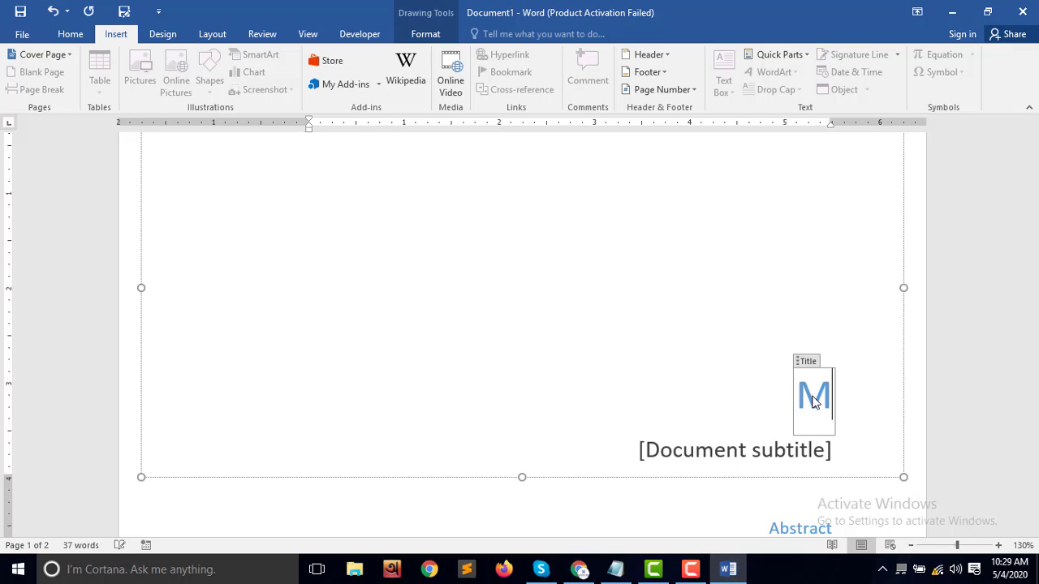
{"action": "key", "text": "BackSpace"}
{"action": "type", "text": "B"}
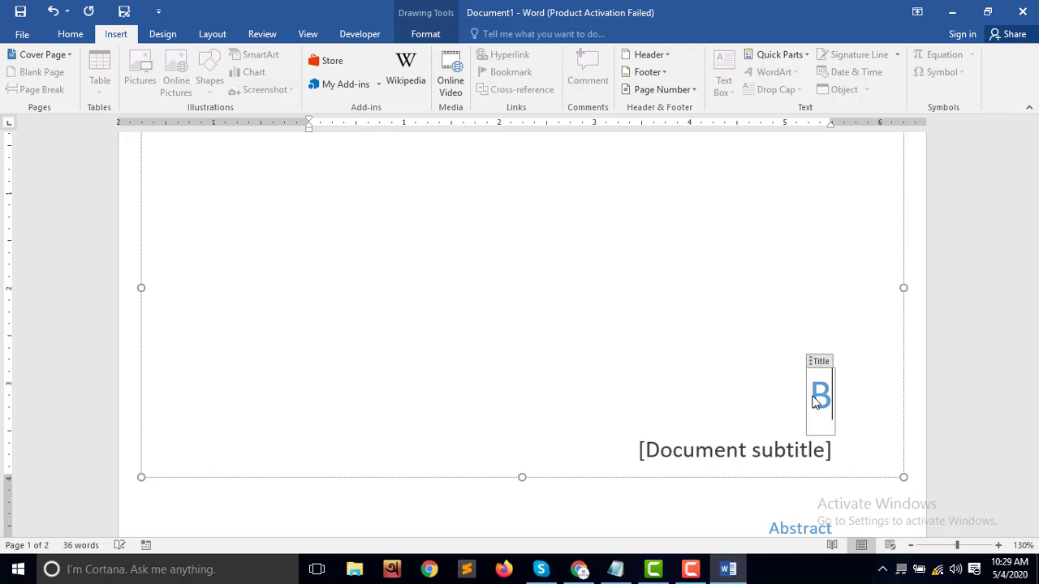
{"action": "type", "text": "IOLO"}
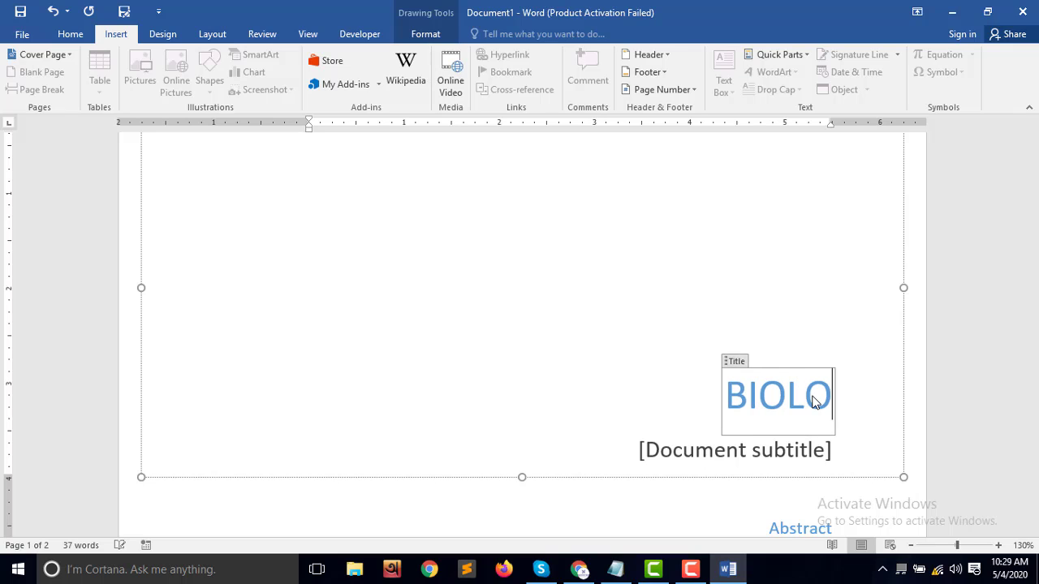
{"action": "type", "text": "GY "}
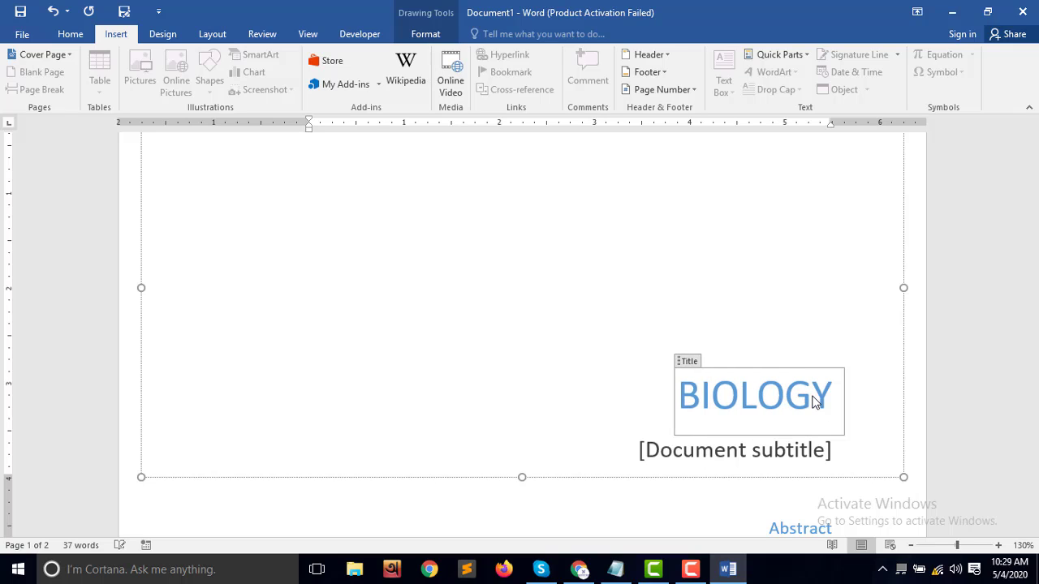
{"action": "type", "text": "PRO"}
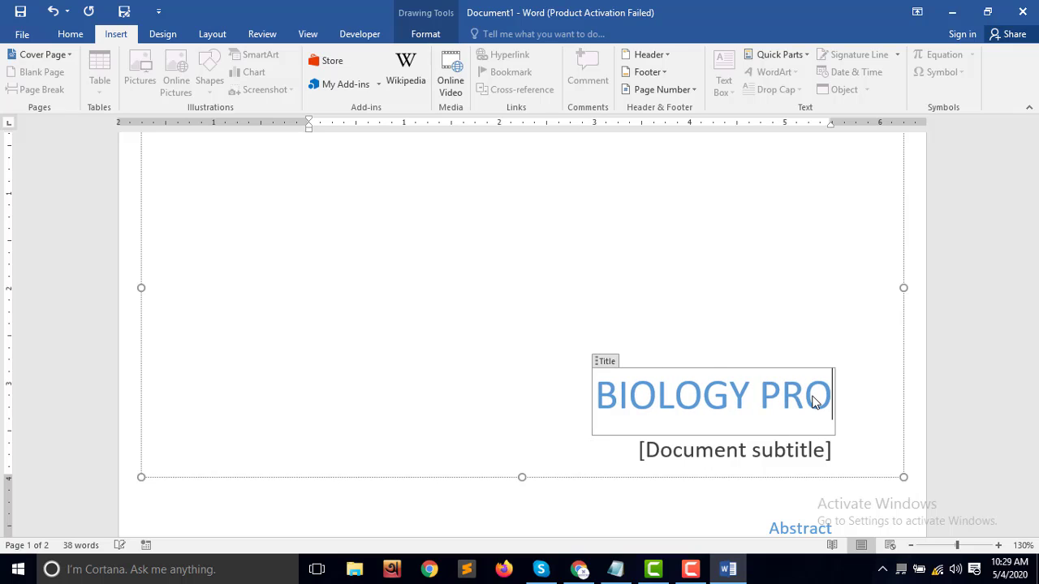
{"action": "type", "text": "J"}
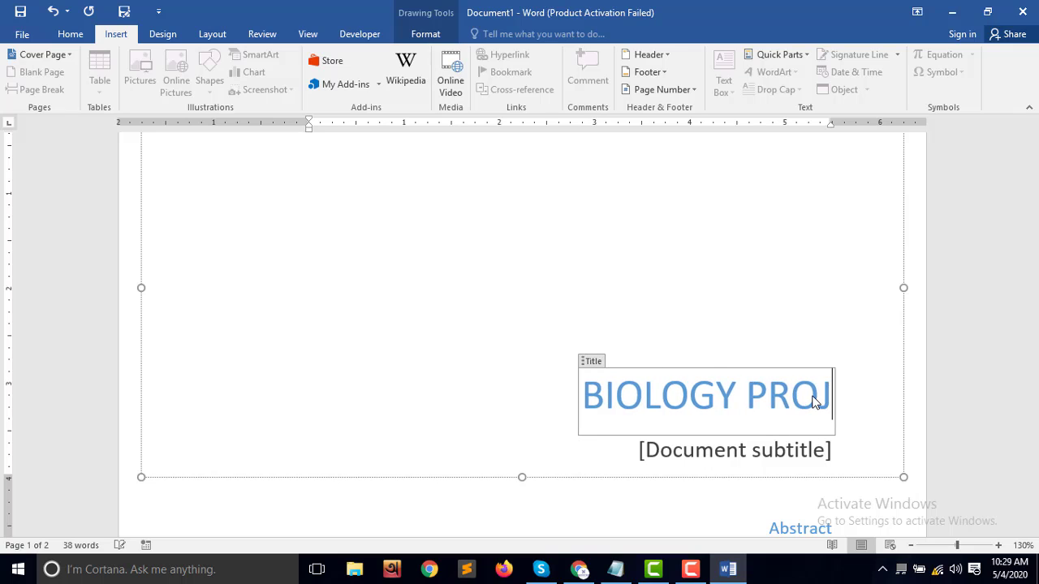
{"action": "type", "text": "ECT"}
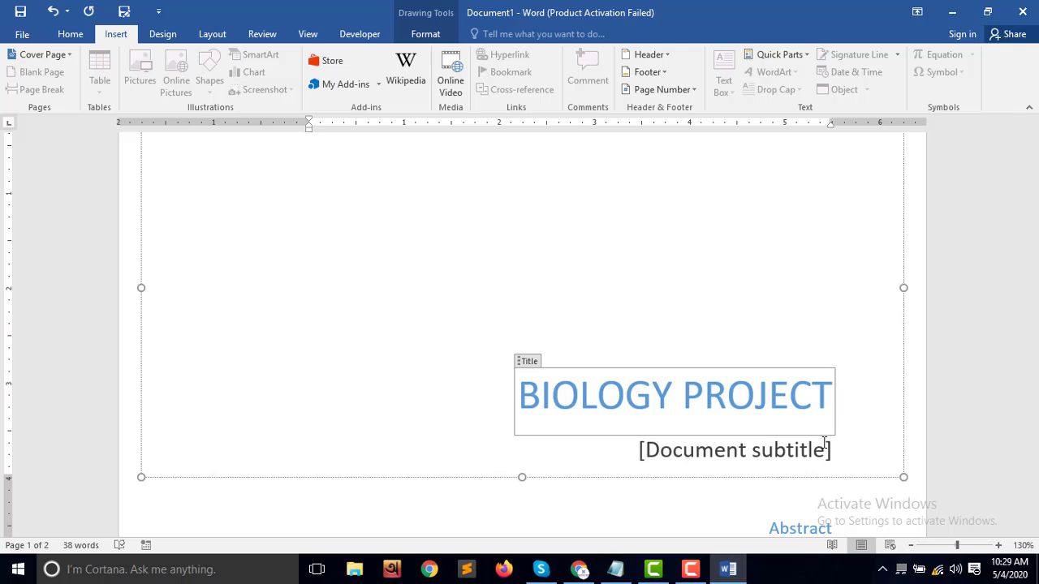
Step: Type 'Cutting Fish' into the cover page subtitle placeholder
{"action": "left_click", "coordinate": [773, 459]}
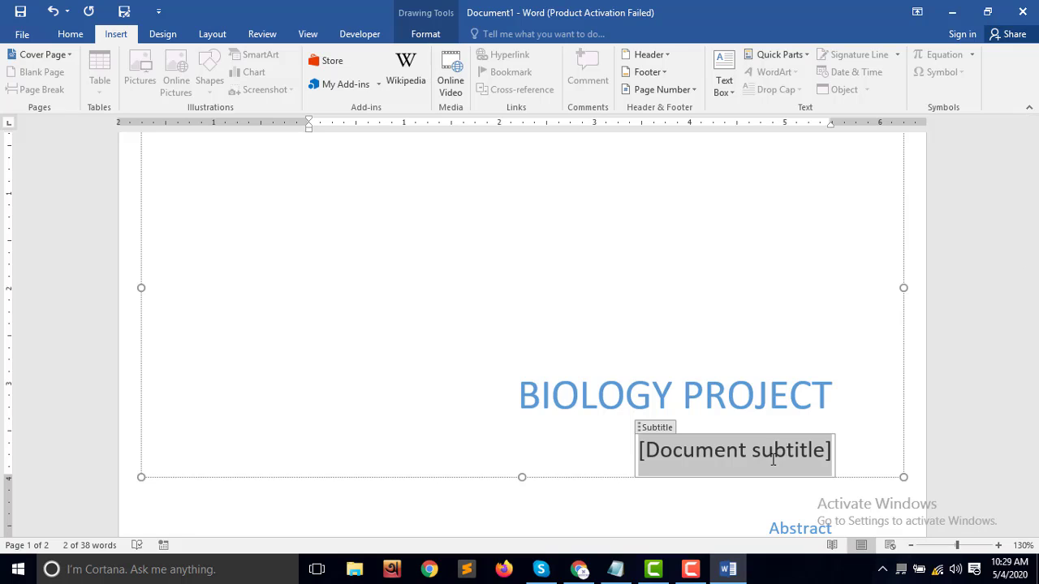
{"action": "type", "text": "Cutt"}
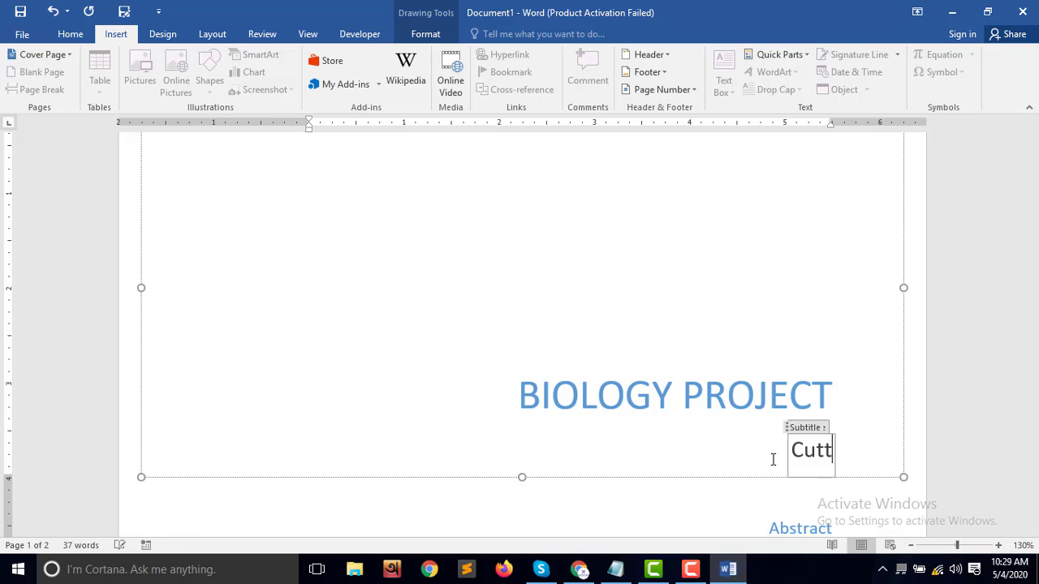
{"action": "type", "text": "ing "}
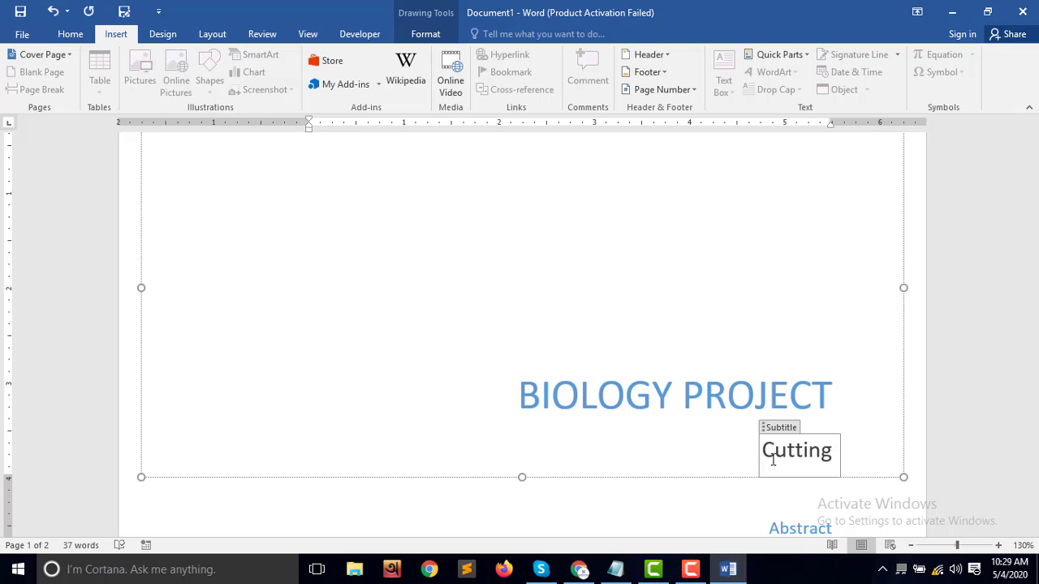
{"action": "type", "text": "F"}
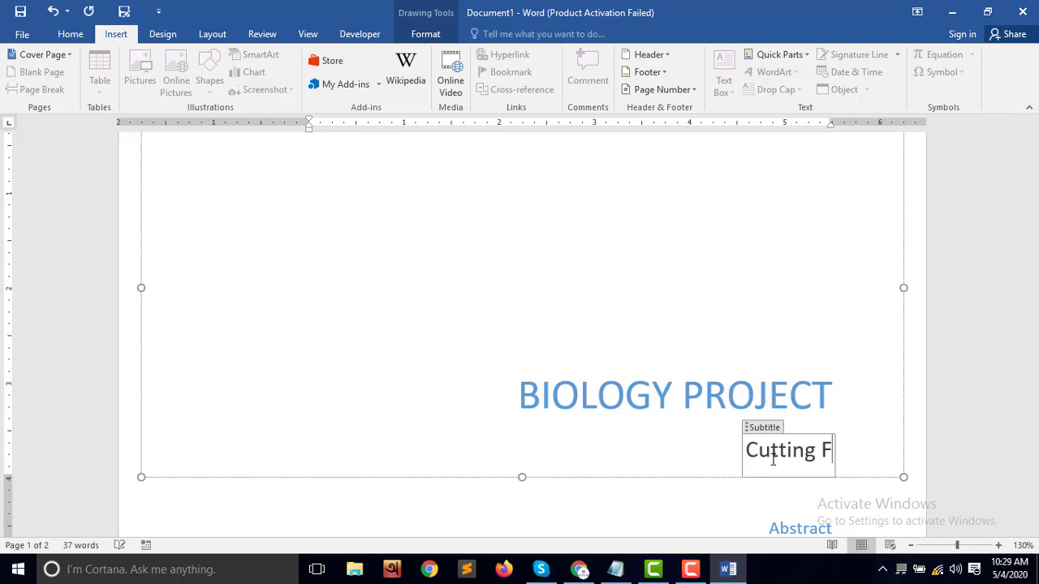
{"action": "type", "text": "ish"}
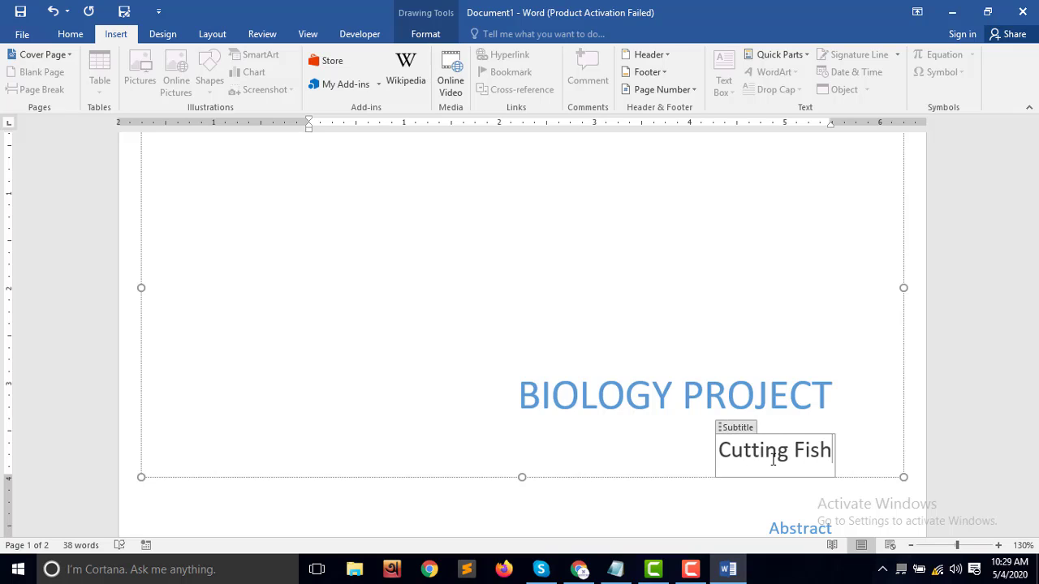
{"action": "scroll", "coordinate": [795, 357], "scroll_direction": "down", "scroll_amount": 3}
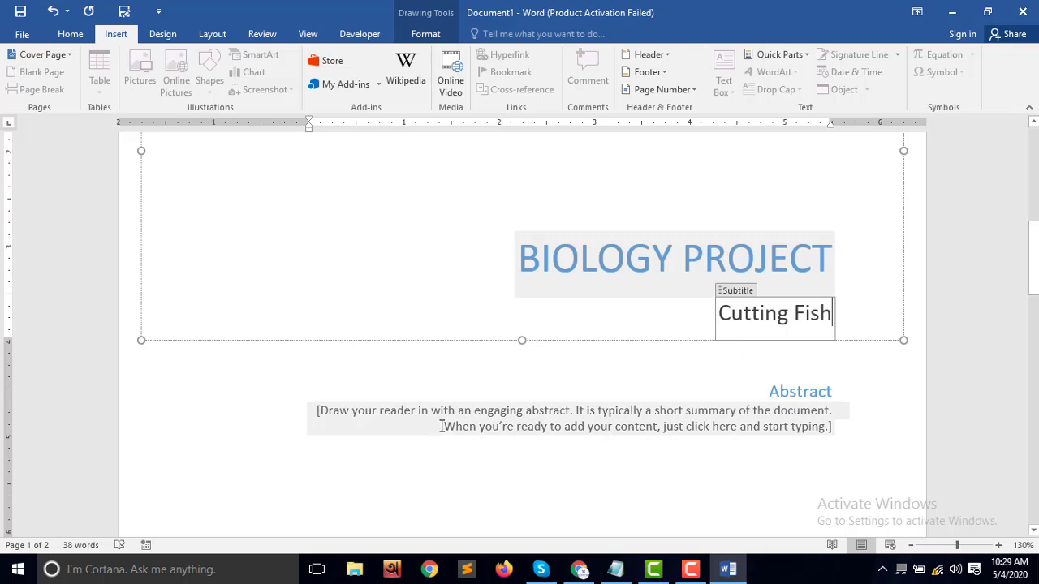
Step: Drag the Abstract text box above the BIOLOGY PROJECT title, then check the title text
{"action": "left_click", "coordinate": [811, 392]}
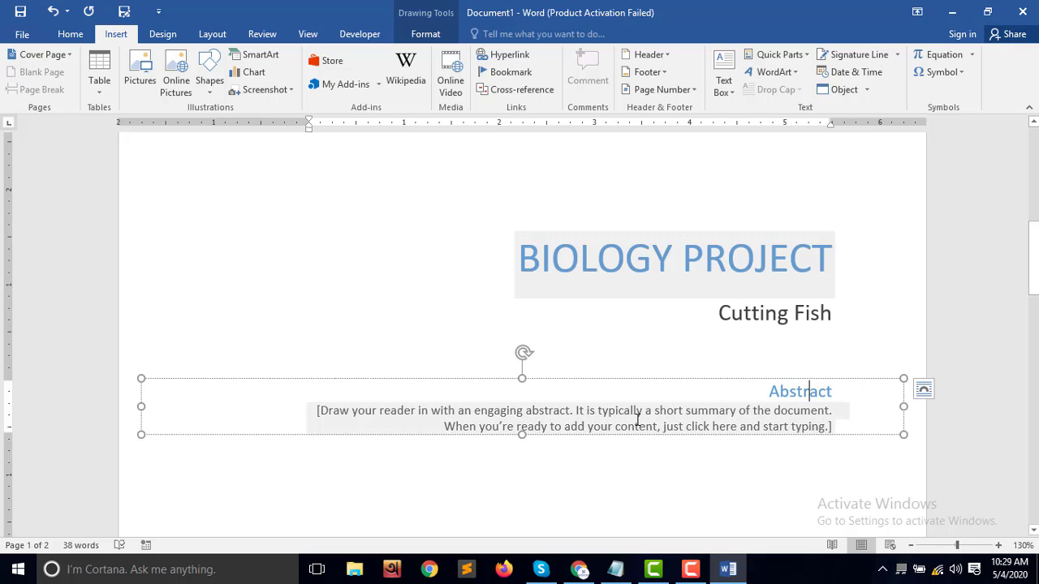
{"action": "left_click", "coordinate": [501, 378]}
{"action": "left_click_drag", "start_coordinate": [509, 328], "coordinate": [512, 175]}
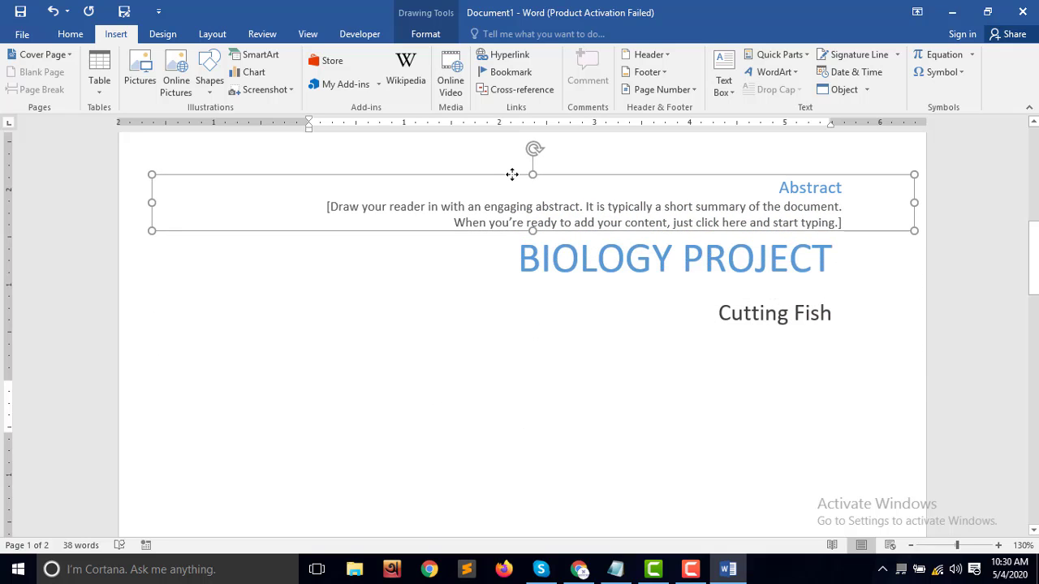
{"action": "left_click", "coordinate": [605, 261]}
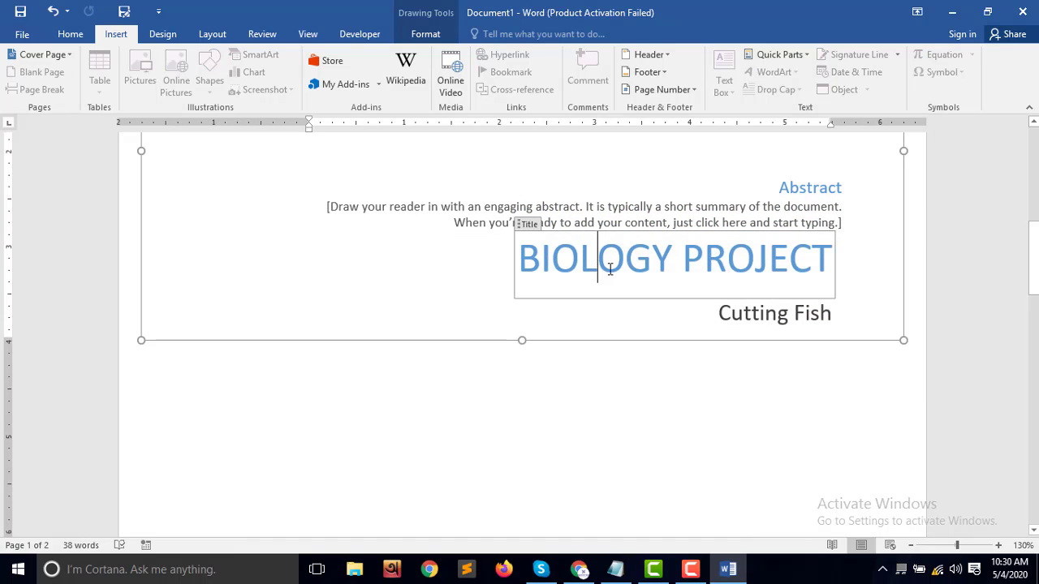
{"action": "left_click", "coordinate": [602, 233]}
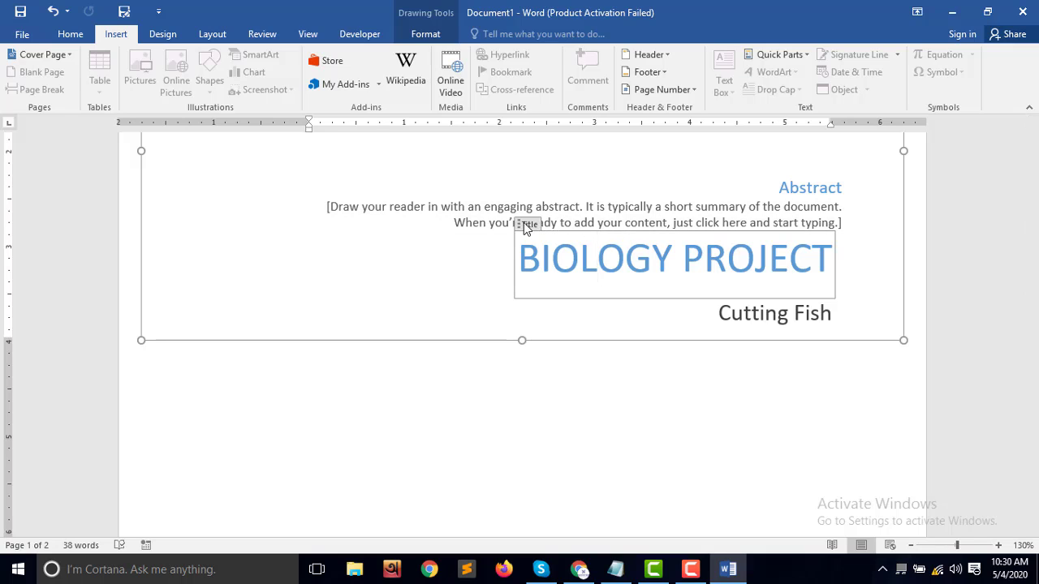
{"action": "left_click", "coordinate": [626, 268]}
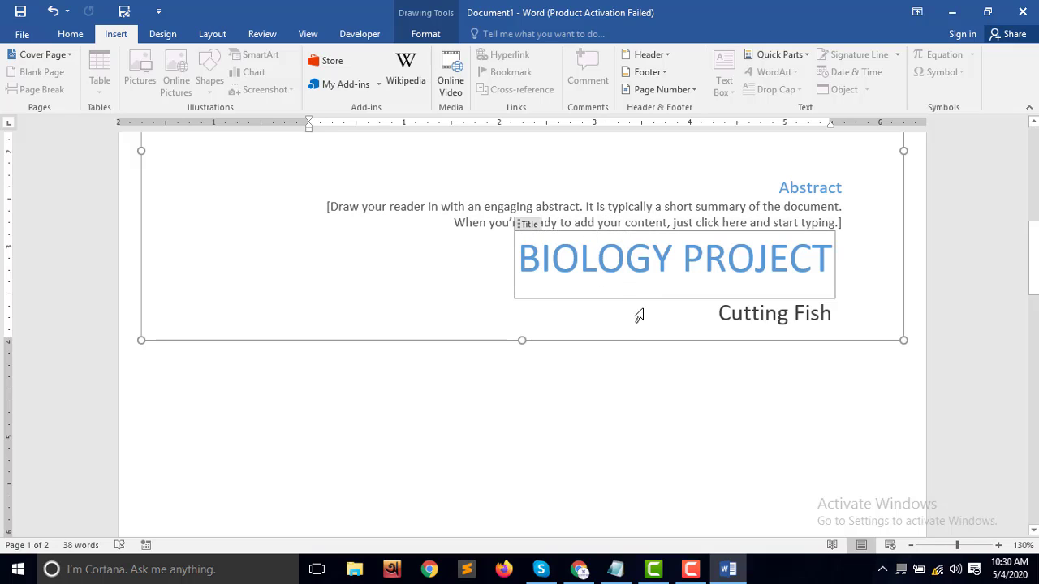
{"action": "left_click", "coordinate": [609, 206]}
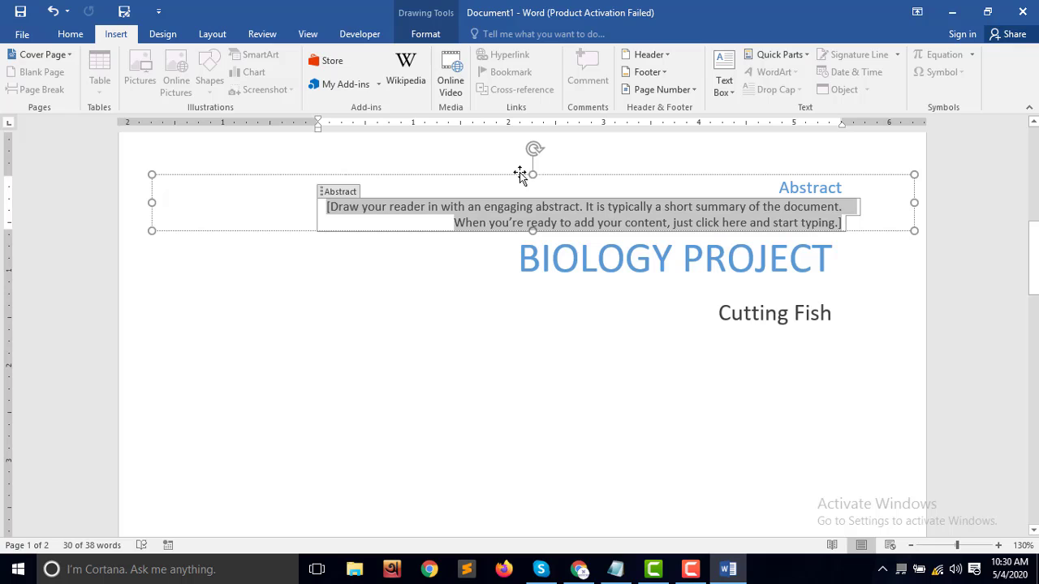
{"action": "left_click", "coordinate": [588, 245]}
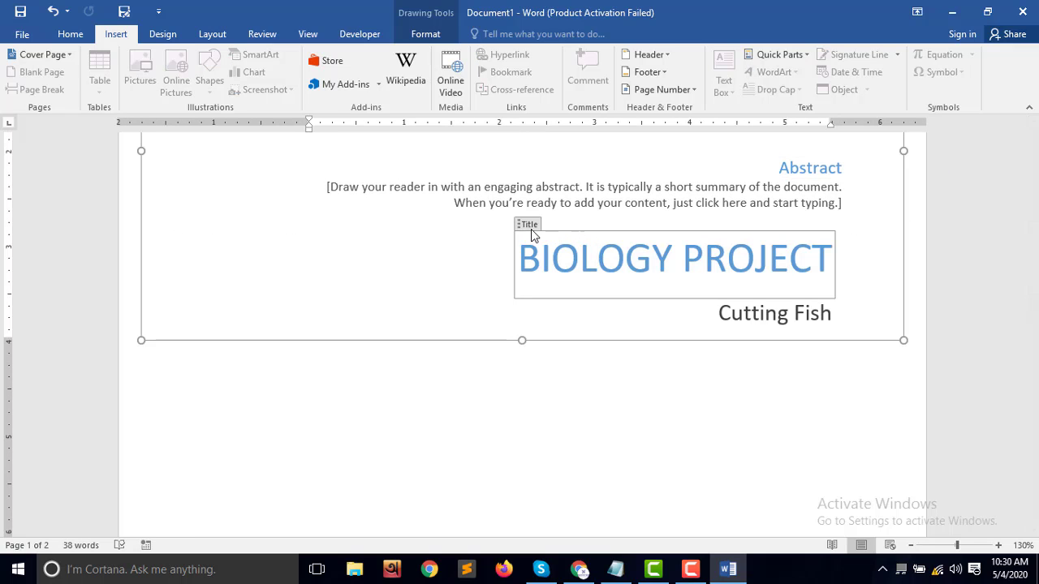
{"action": "left_click", "coordinate": [530, 228]}
{"action": "left_click", "coordinate": [523, 258]}
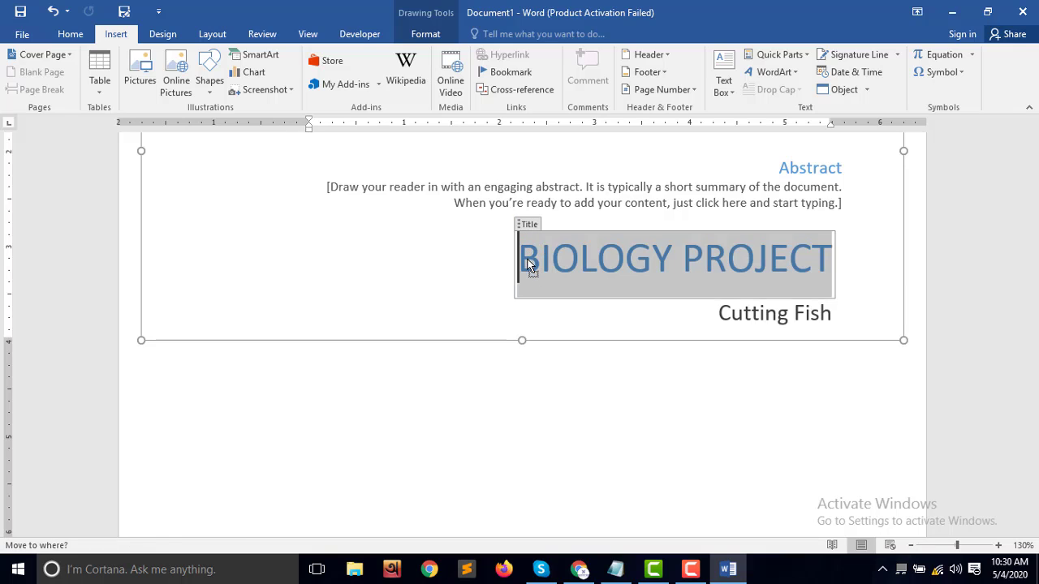
Step: Try merging 'Cutting Fish' into the title, then undo to keep it as the subtitle
{"action": "left_click", "coordinate": [760, 318]}
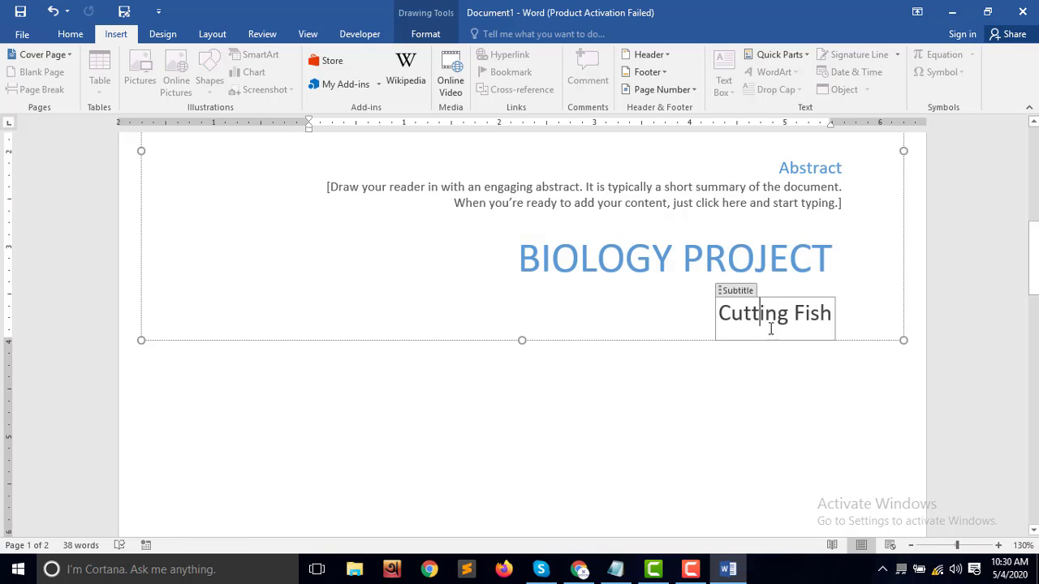
{"action": "mouse_move", "coordinate": [731, 300]}
{"action": "left_mouse_down"}
{"action": "mouse_move", "coordinate": [703, 285]}
{"action": "mouse_move", "coordinate": [539, 288]}
{"action": "left_mouse_up"}
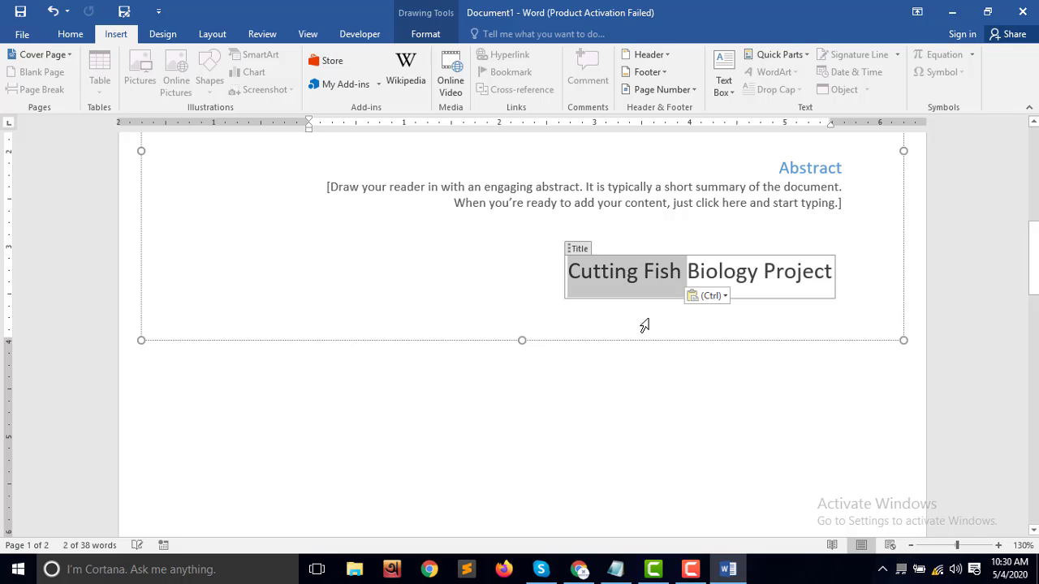
{"action": "left_click", "coordinate": [694, 278]}
{"action": "key", "text": "Return"}
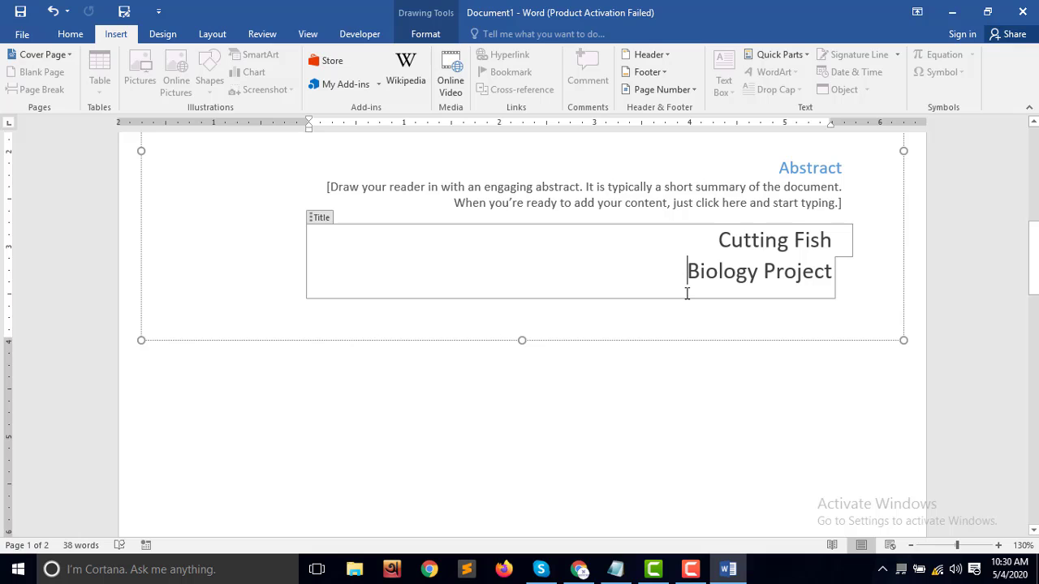
{"action": "key", "text": "ctrl+z"}
{"action": "key", "text": "ctrl+z"}
{"action": "key", "text": "ctrl+z"}
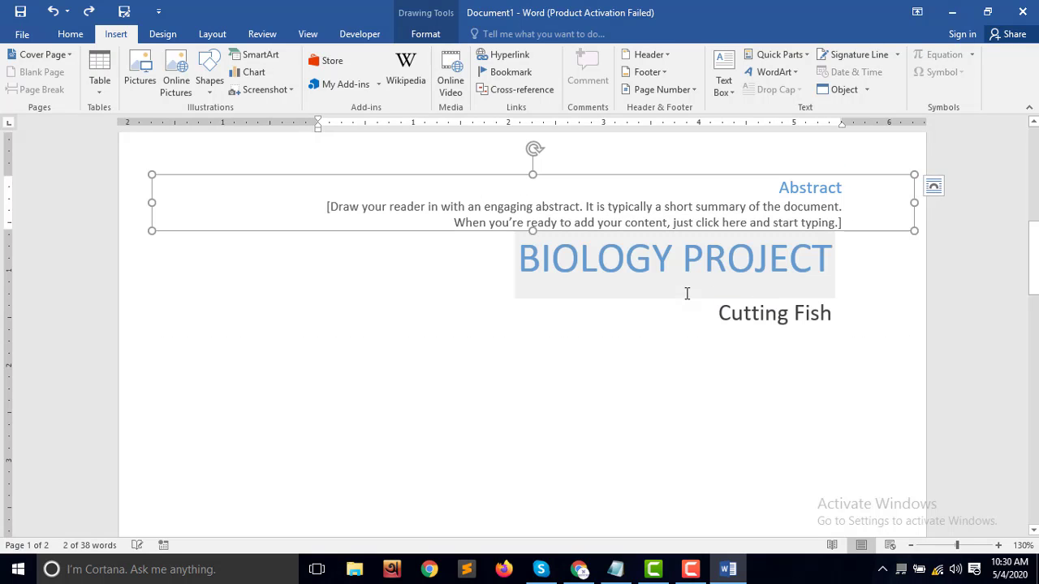
{"action": "scroll", "coordinate": [687, 312], "scroll_direction": "up", "scroll_amount": 4}
{"action": "scroll", "coordinate": [703, 325], "scroll_direction": "up", "scroll_amount": 3}
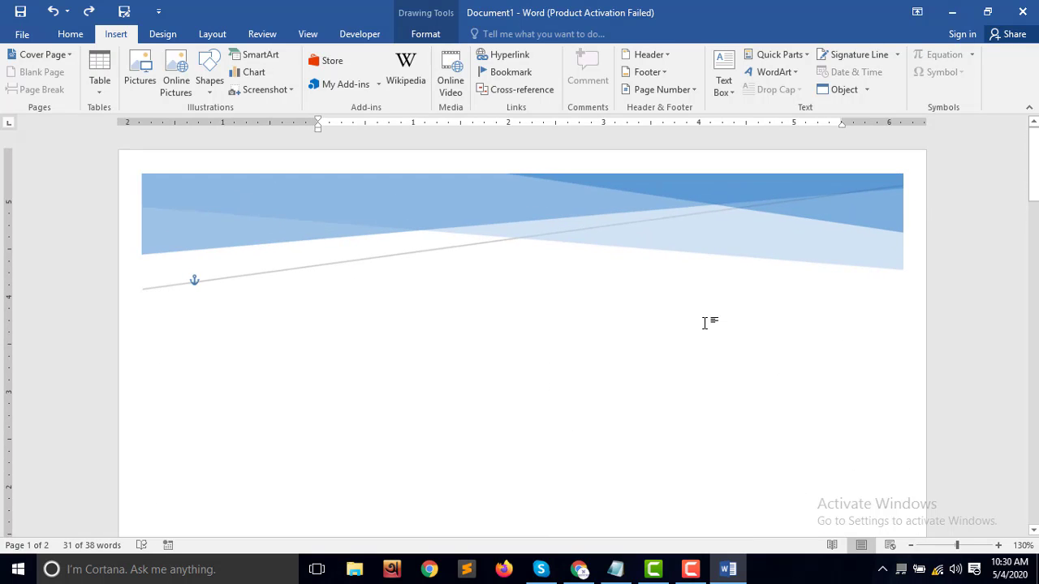
{"action": "left_click", "coordinate": [316, 299]}
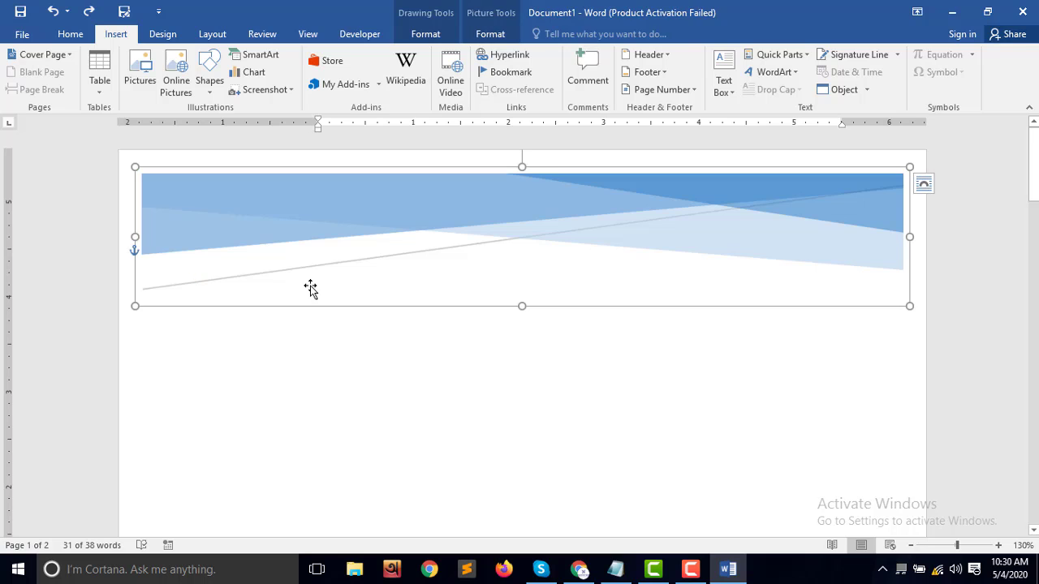
{"action": "left_click", "coordinate": [457, 396]}
{"action": "scroll", "coordinate": [540, 402], "scroll_direction": "down", "scroll_amount": 5}
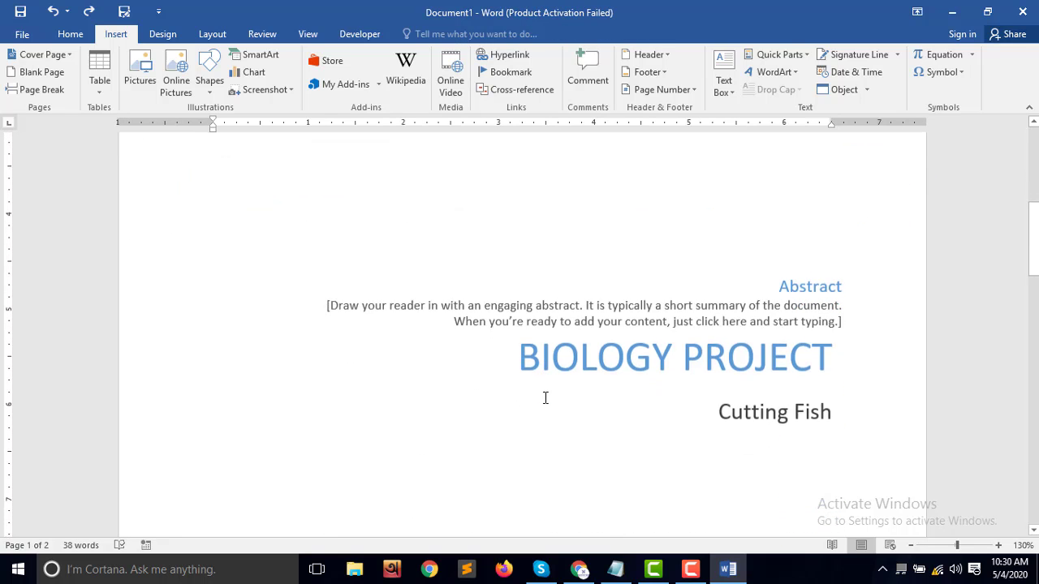
{"action": "scroll", "coordinate": [545, 398], "scroll_direction": "down", "scroll_amount": 4}
{"action": "scroll", "coordinate": [546, 397], "scroll_direction": "down", "scroll_amount": 3}
{"action": "scroll", "coordinate": [546, 396], "scroll_direction": "down", "scroll_amount": 1}
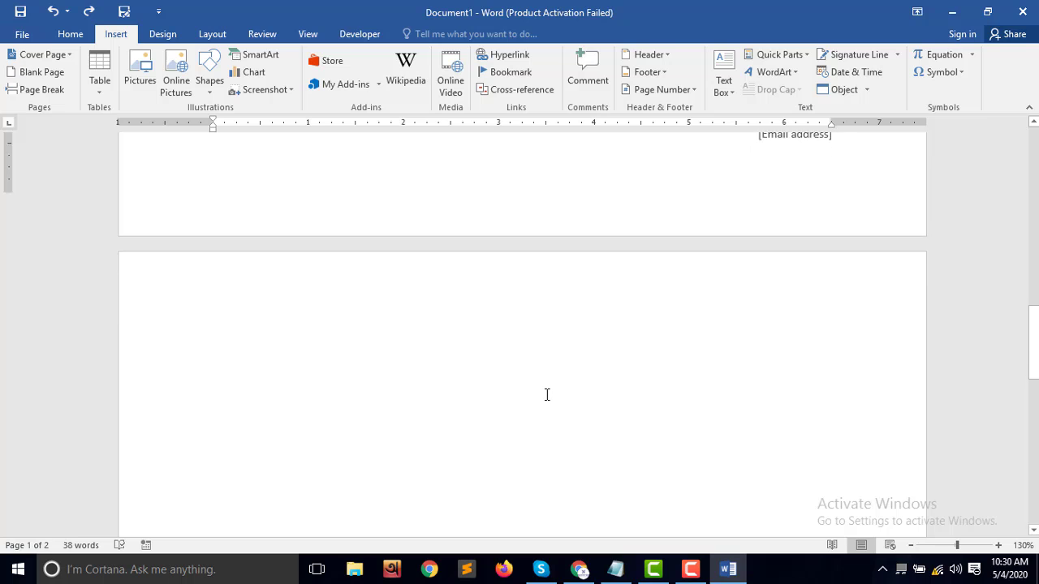
{"action": "scroll", "coordinate": [547, 395], "scroll_direction": "down", "scroll_amount": 2}
{"action": "scroll", "coordinate": [547, 395], "scroll_direction": "down", "scroll_amount": 2}
{"action": "scroll", "coordinate": [548, 395], "scroll_direction": "up", "scroll_amount": 10}
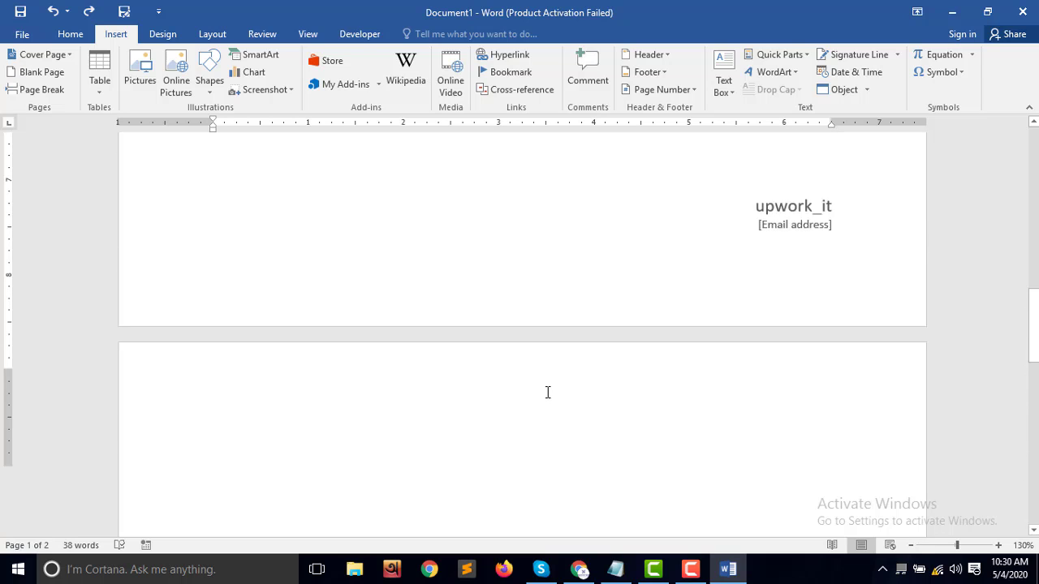
Step: Switch the cover page to the blue Grid design and reopen the Cover Page gallery
{"action": "left_click", "coordinate": [68, 58]}
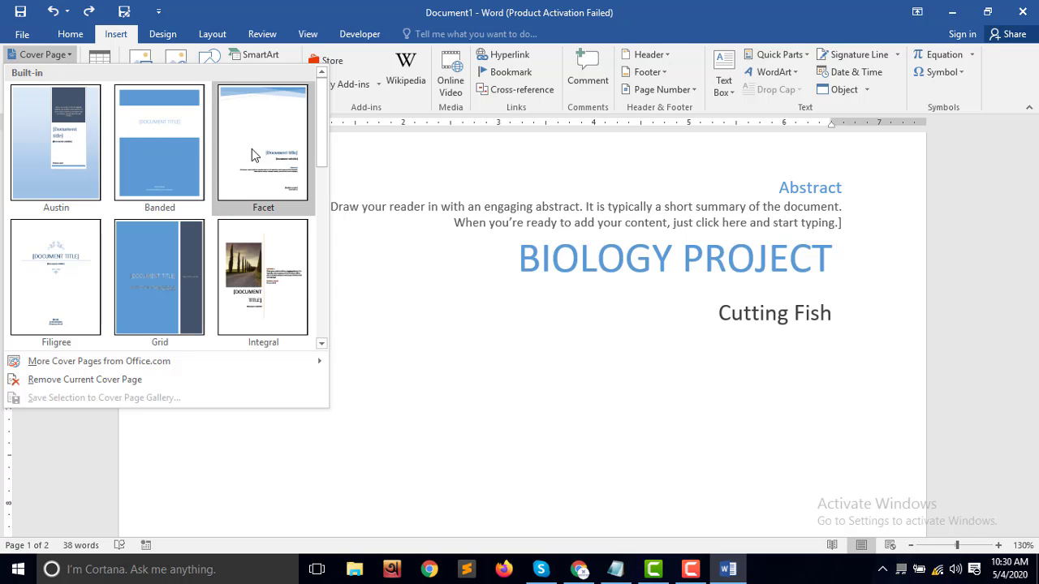
{"action": "left_click", "coordinate": [174, 279]}
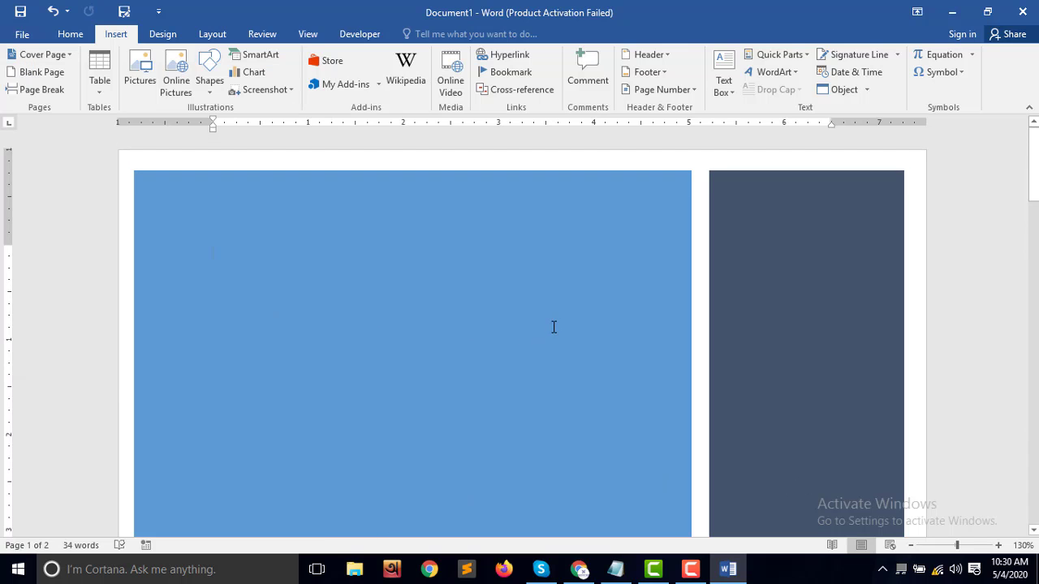
{"action": "scroll", "coordinate": [559, 313], "scroll_direction": "down", "scroll_amount": 5}
{"action": "scroll", "coordinate": [560, 313], "scroll_direction": "down", "scroll_amount": 3}
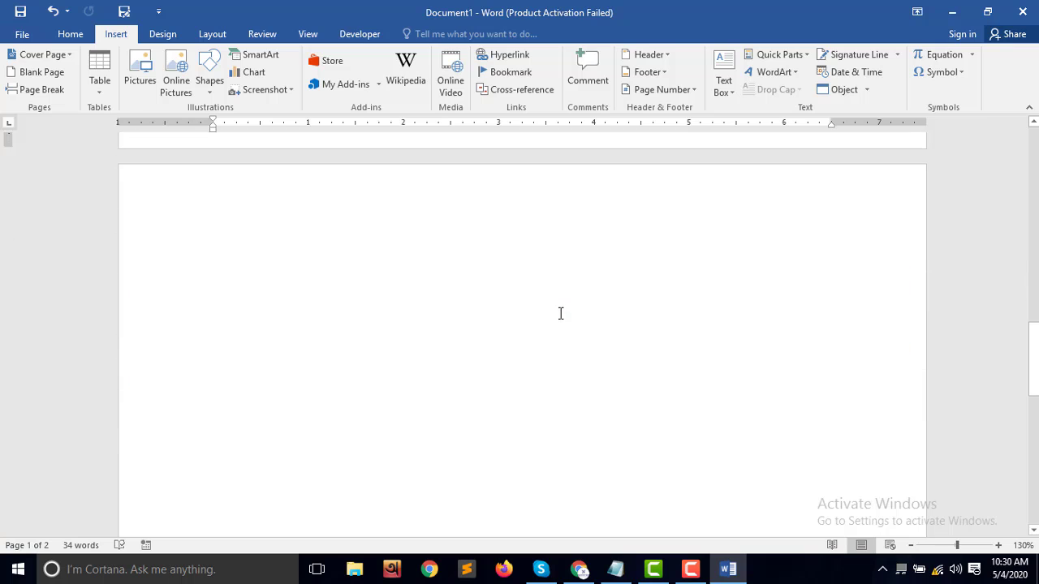
{"action": "scroll", "coordinate": [560, 314], "scroll_direction": "up", "scroll_amount": 3}
{"action": "scroll", "coordinate": [560, 313], "scroll_direction": "up", "scroll_amount": 3}
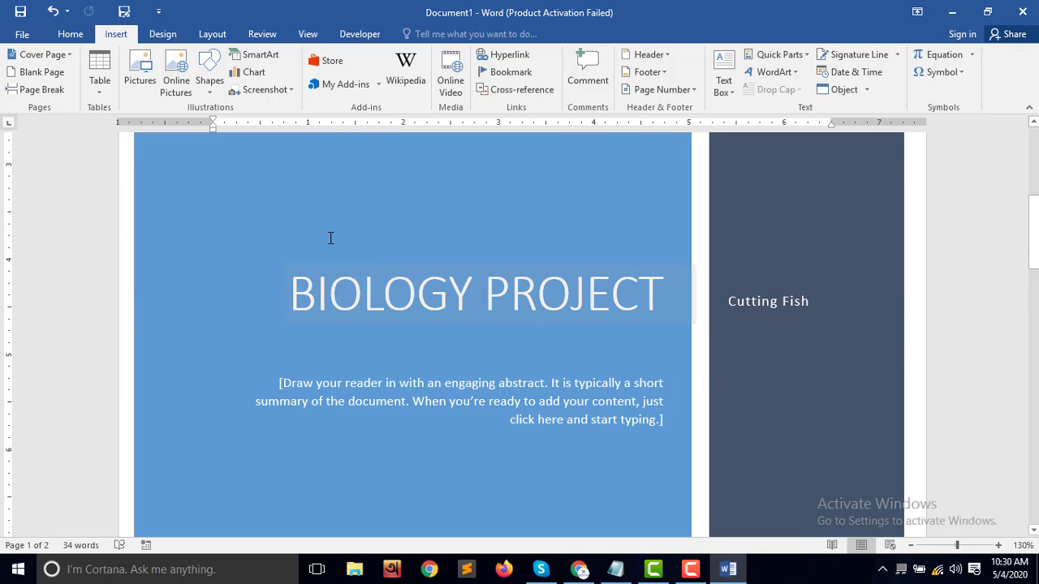
{"action": "left_click", "coordinate": [71, 57]}
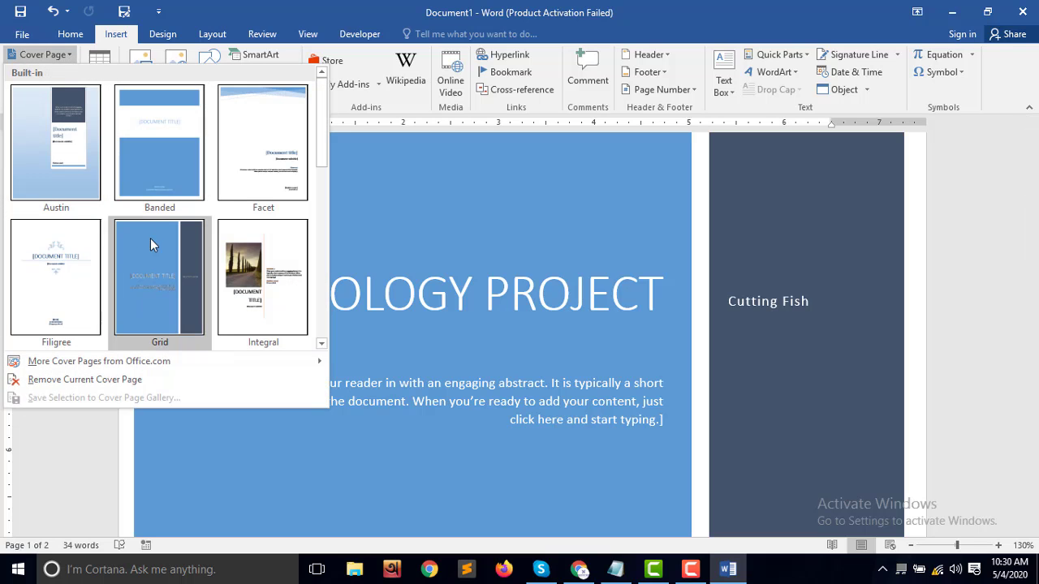
{"action": "left_click", "coordinate": [69, 280]}
{"action": "scroll", "coordinate": [593, 344], "scroll_direction": "down", "scroll_amount": 2}
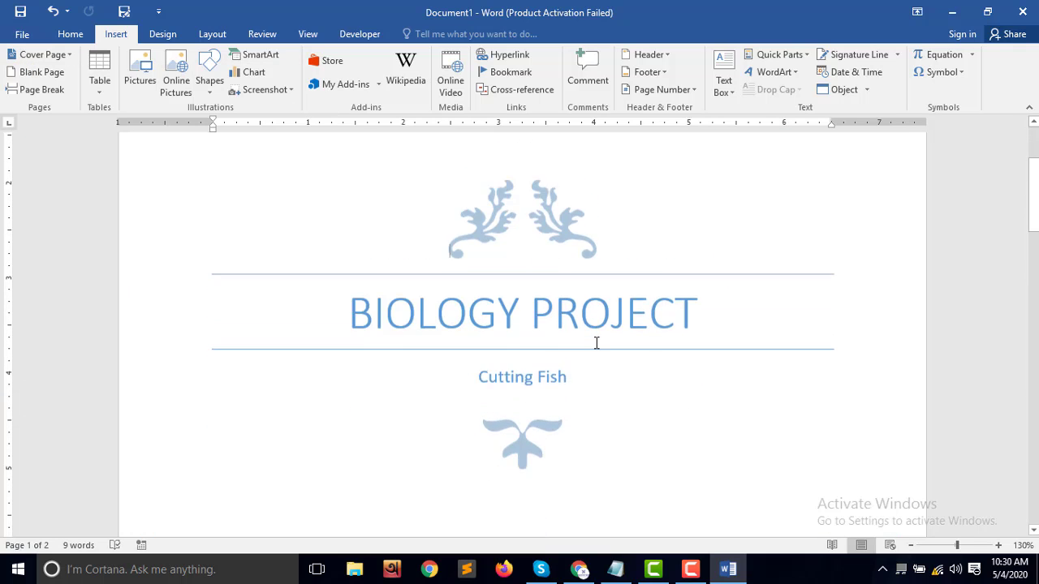
{"action": "scroll", "coordinate": [594, 341], "scroll_direction": "down", "scroll_amount": 3}
{"action": "scroll", "coordinate": [595, 340], "scroll_direction": "down", "scroll_amount": 4}
{"action": "scroll", "coordinate": [597, 340], "scroll_direction": "down", "scroll_amount": 2}
{"action": "scroll", "coordinate": [597, 339], "scroll_direction": "down", "scroll_amount": 1}
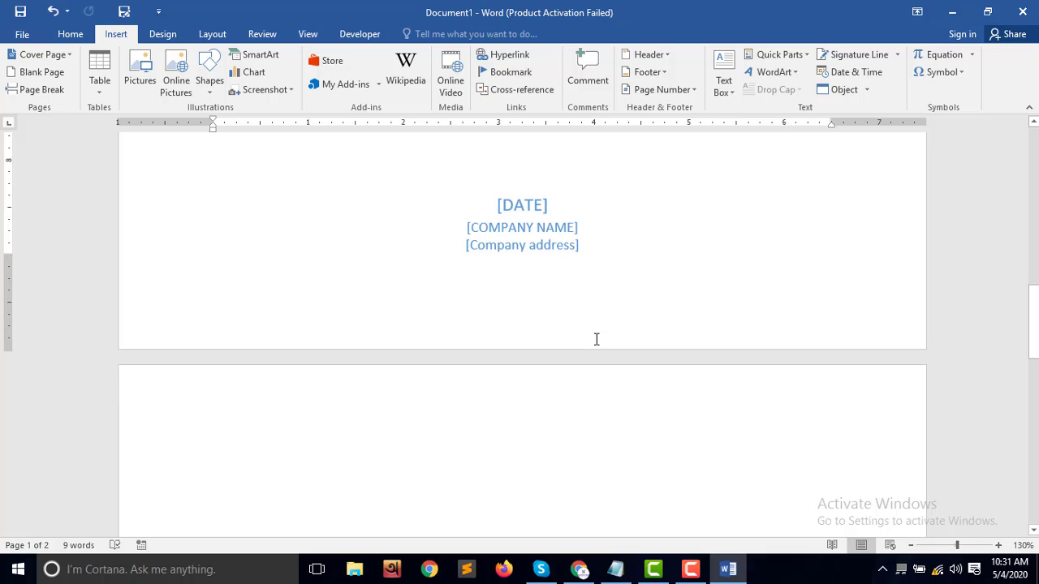
{"action": "scroll", "coordinate": [596, 339], "scroll_direction": "up", "scroll_amount": 1}
{"action": "scroll", "coordinate": [597, 339], "scroll_direction": "up", "scroll_amount": 4}
{"action": "scroll", "coordinate": [597, 338], "scroll_direction": "up", "scroll_amount": 4}
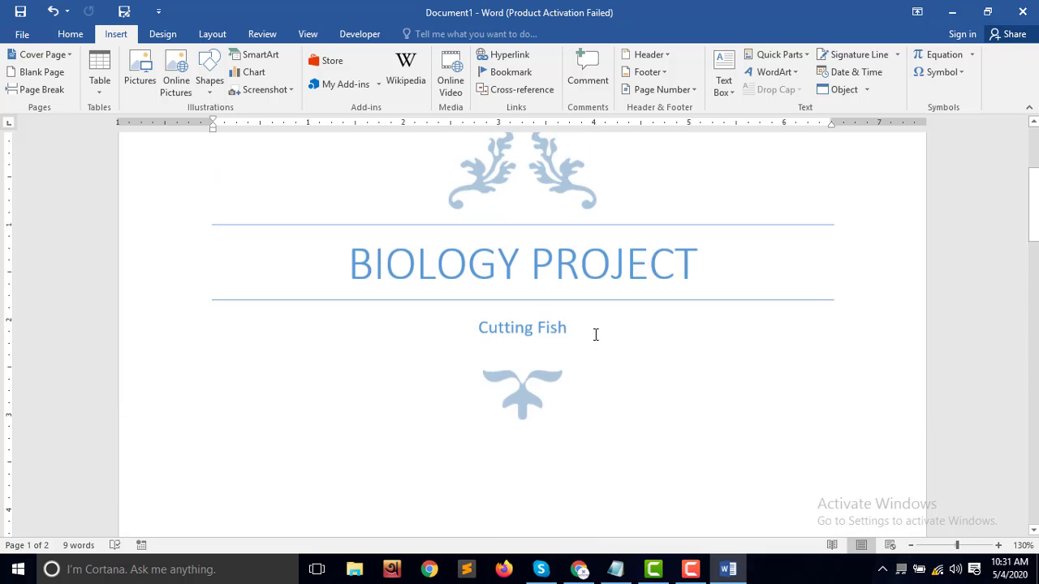
{"action": "scroll", "coordinate": [596, 335], "scroll_direction": "up", "scroll_amount": 3}
{"action": "scroll", "coordinate": [595, 332], "scroll_direction": "up", "scroll_amount": 1}
{"action": "scroll", "coordinate": [596, 334], "scroll_direction": "down", "scroll_amount": 3}
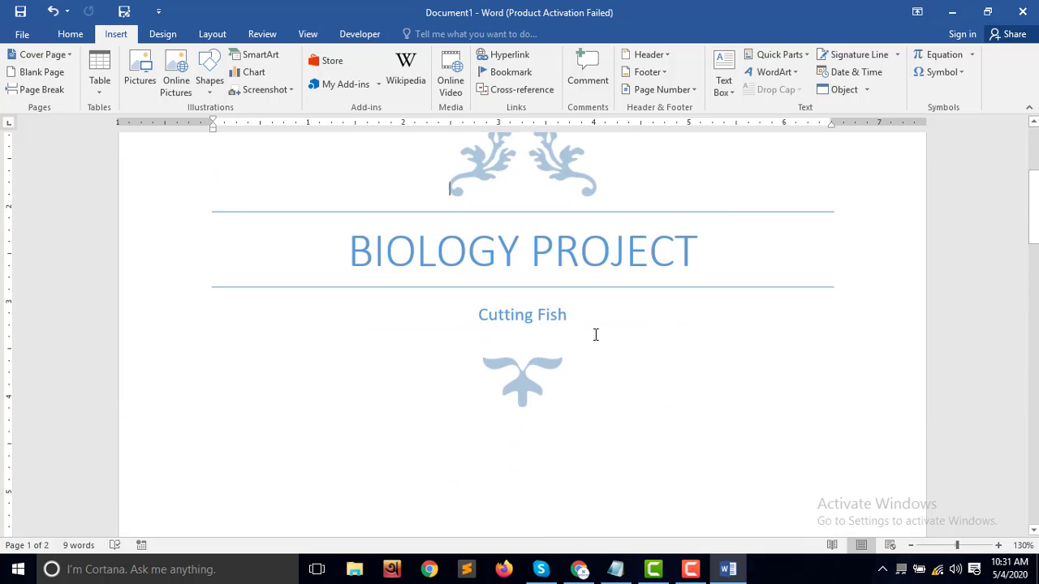
{"action": "left_click", "coordinate": [524, 166]}
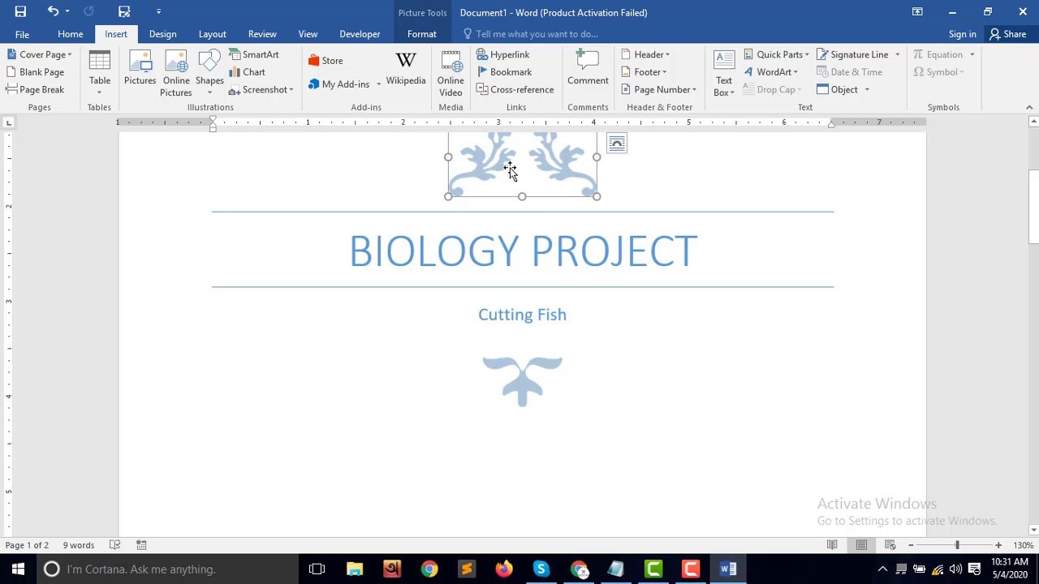
{"action": "scroll", "coordinate": [544, 174], "scroll_direction": "up", "scroll_amount": 3}
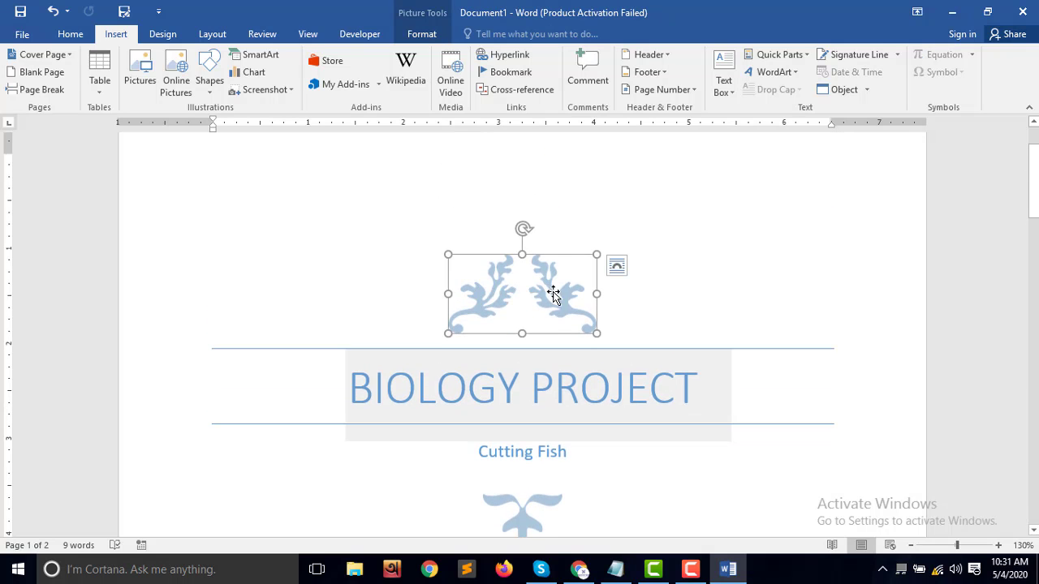
{"action": "left_click", "coordinate": [525, 395]}
{"action": "scroll", "coordinate": [563, 457], "scroll_direction": "down", "scroll_amount": 2}
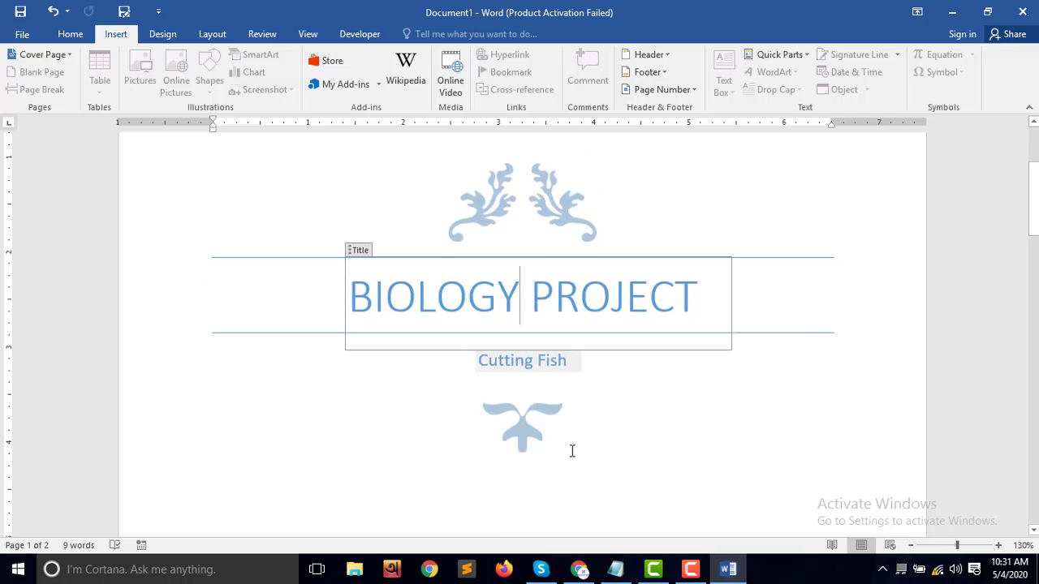
{"action": "scroll", "coordinate": [571, 447], "scroll_direction": "down", "scroll_amount": 9}
{"action": "scroll", "coordinate": [574, 440], "scroll_direction": "down", "scroll_amount": 5}
{"action": "scroll", "coordinate": [574, 439], "scroll_direction": "down", "scroll_amount": 4}
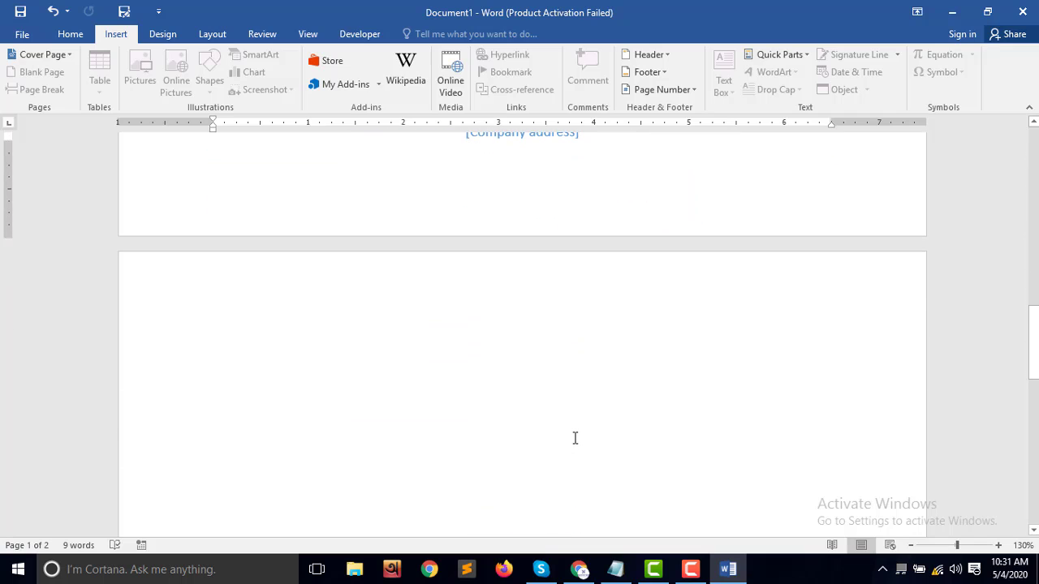
{"action": "scroll", "coordinate": [575, 437], "scroll_direction": "up", "scroll_amount": 4}
{"action": "scroll", "coordinate": [560, 435], "scroll_direction": "up", "scroll_amount": 3}
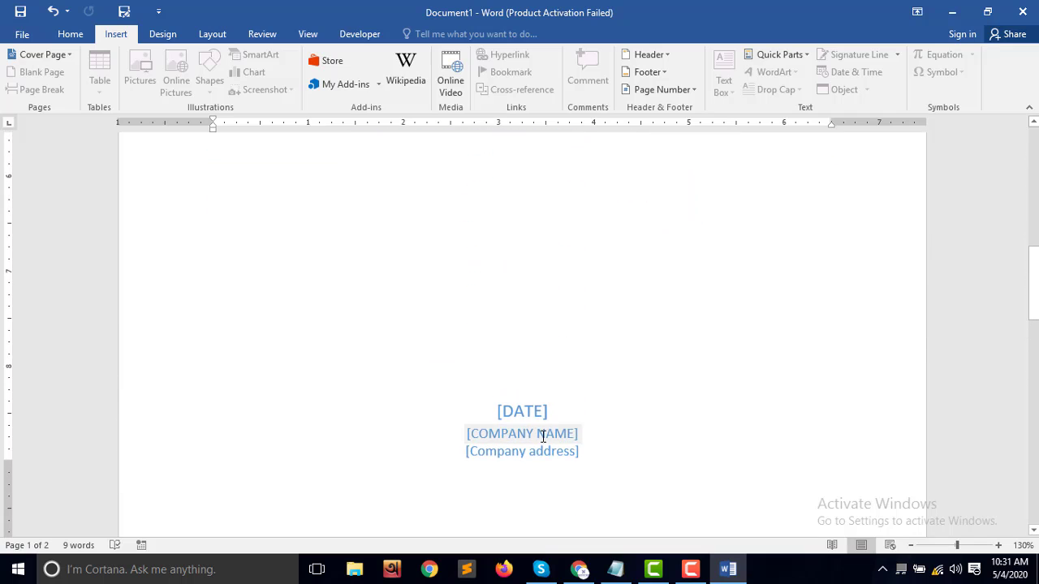
{"action": "left_click", "coordinate": [537, 431]}
{"action": "left_click", "coordinate": [523, 411]}
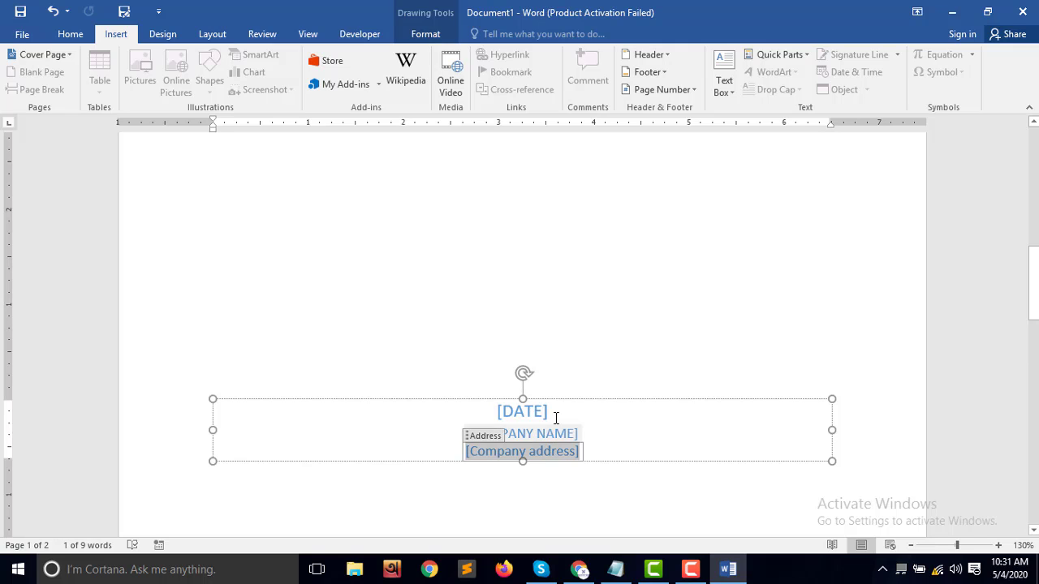
{"action": "scroll", "coordinate": [566, 388], "scroll_direction": "up", "scroll_amount": 6}
{"action": "scroll", "coordinate": [566, 388], "scroll_direction": "up", "scroll_amount": 7}
{"action": "left_click", "coordinate": [554, 341]}
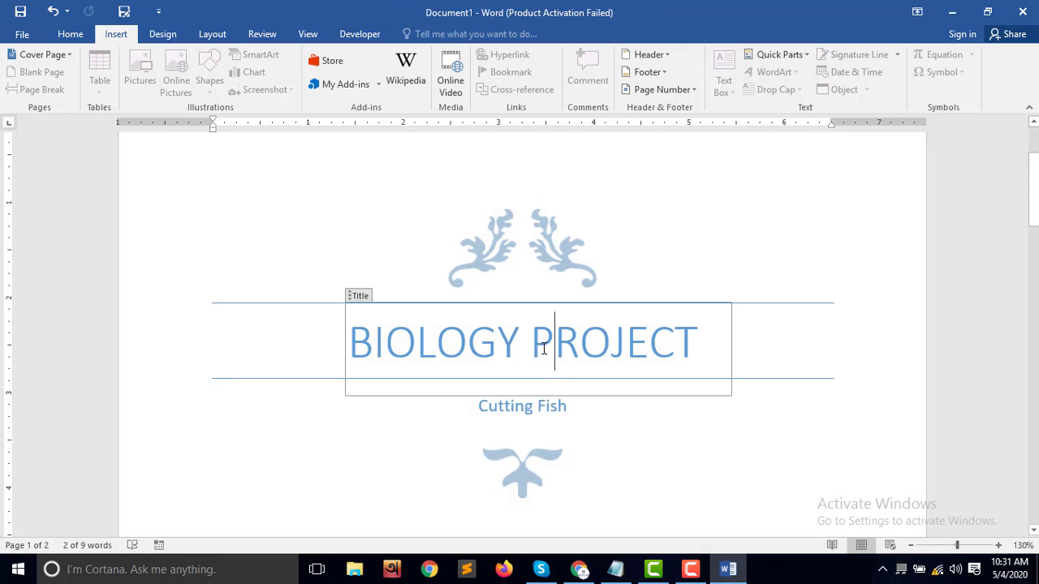
{"action": "left_click", "coordinate": [492, 243]}
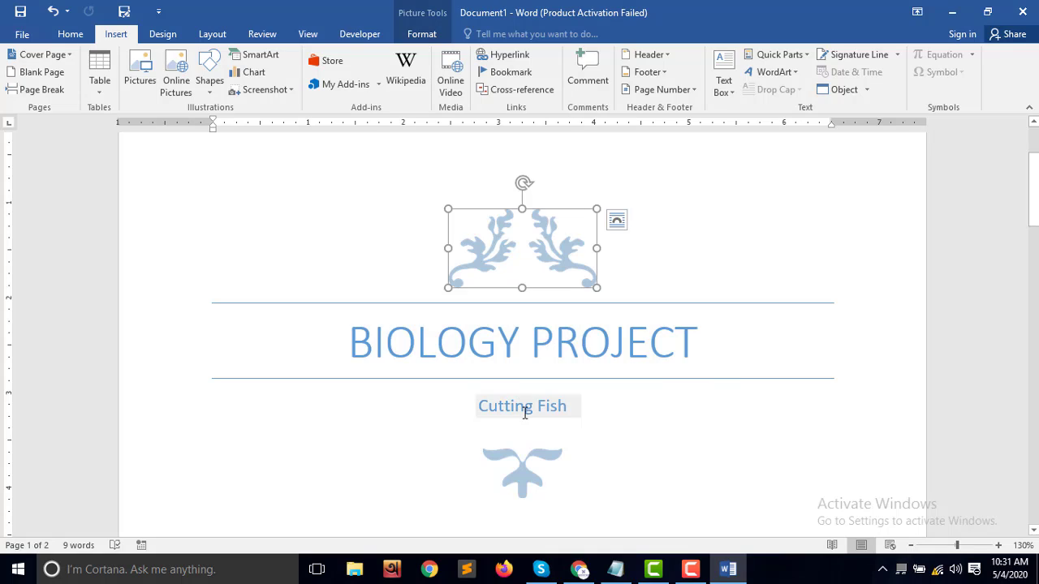
{"action": "left_click", "coordinate": [524, 407]}
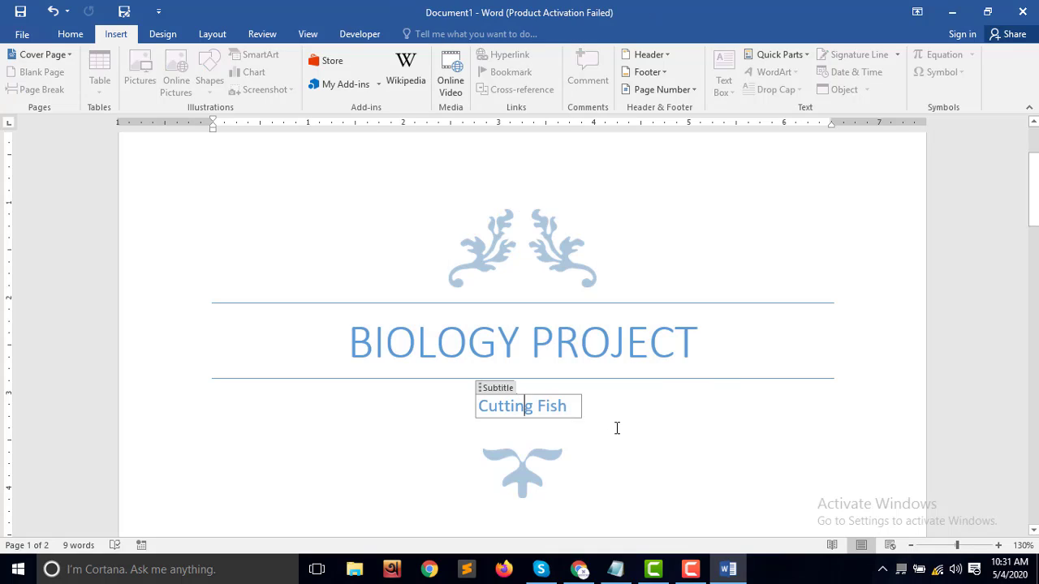
{"action": "left_click", "coordinate": [524, 478]}
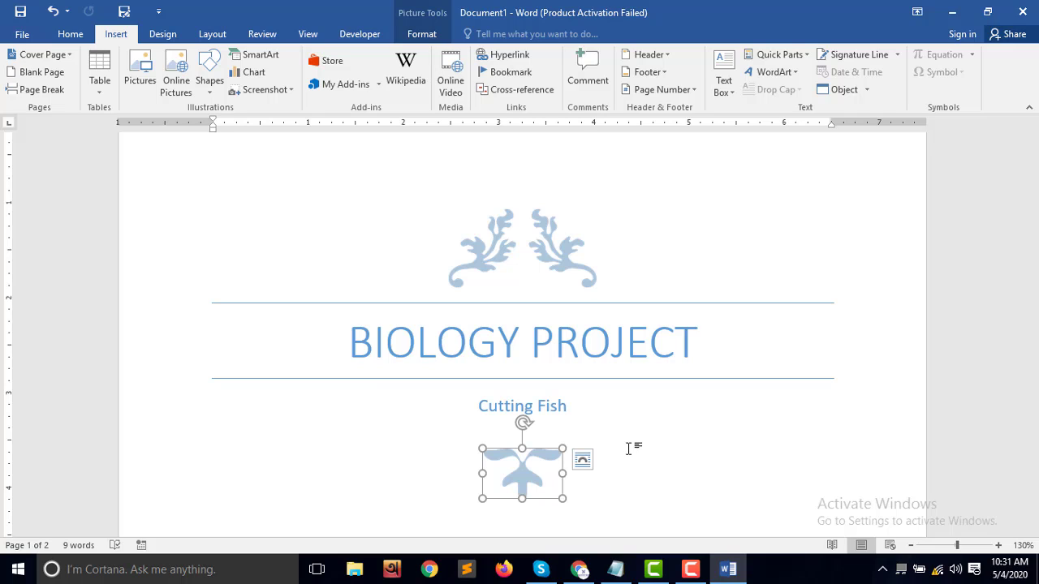
Step: Deselect the ornament picture and scroll to the top of page 2
{"action": "left_click", "coordinate": [239, 235]}
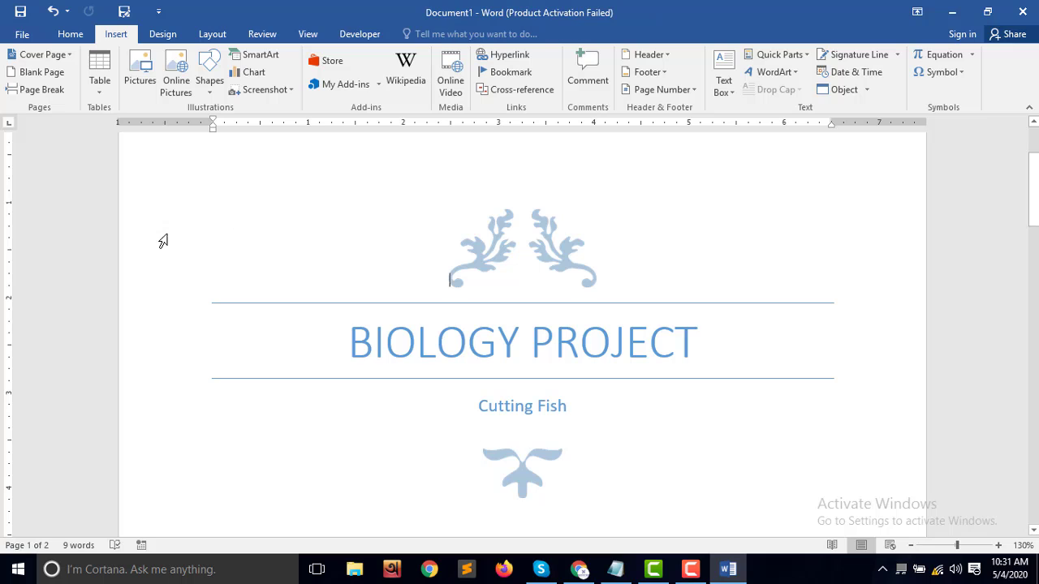
{"action": "scroll", "coordinate": [340, 348], "scroll_direction": "down", "scroll_amount": 3}
{"action": "scroll", "coordinate": [340, 348], "scroll_direction": "down", "scroll_amount": 7}
{"action": "scroll", "coordinate": [340, 347], "scroll_direction": "down", "scroll_amount": 2}
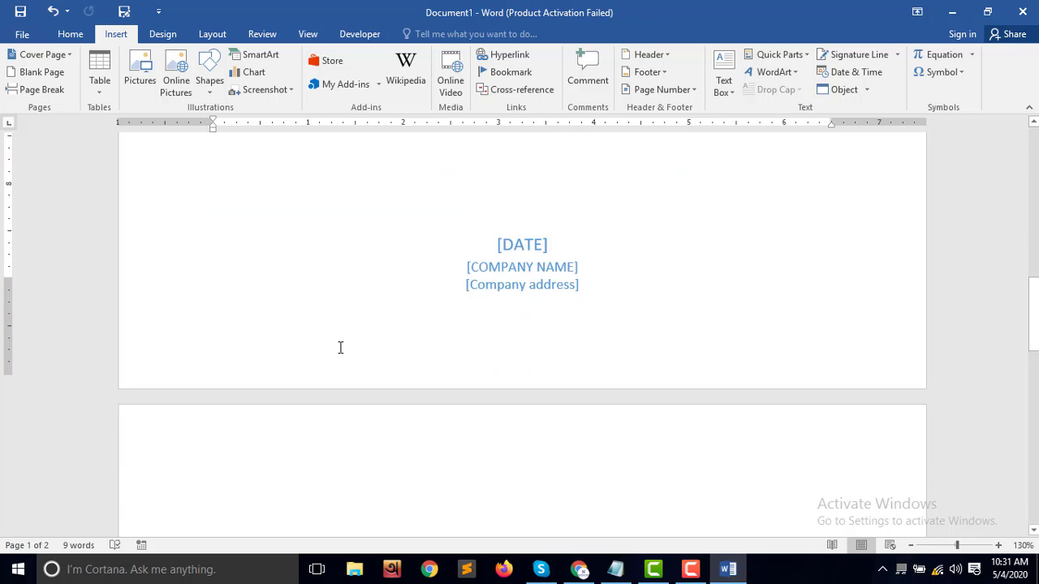
{"action": "scroll", "coordinate": [340, 347], "scroll_direction": "down", "scroll_amount": 1}
{"action": "scroll", "coordinate": [340, 347], "scroll_direction": "down", "scroll_amount": 4}
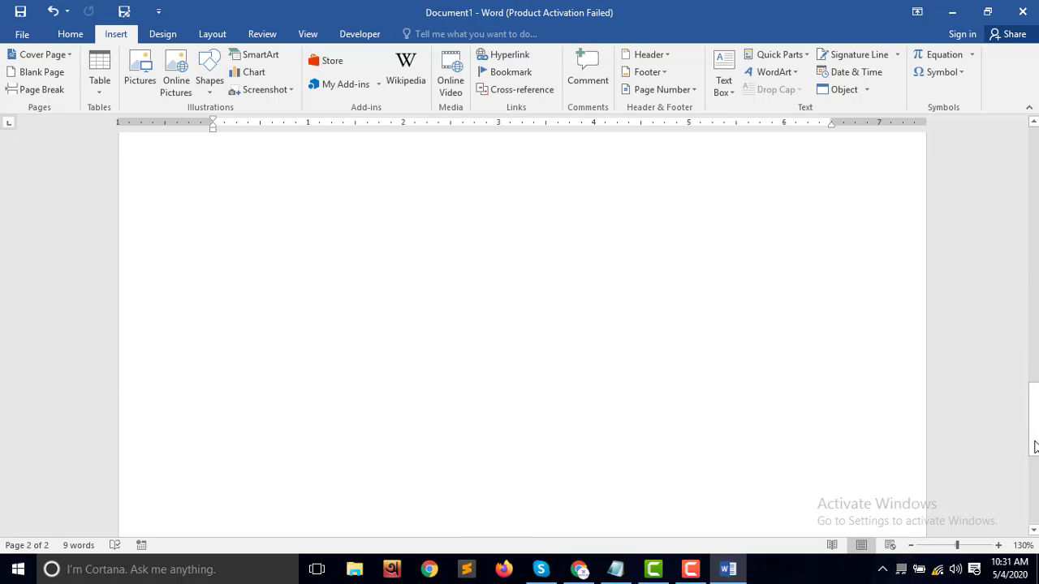
{"action": "left_click_drag", "start_coordinate": [1035, 447], "coordinate": [1035, 487]}
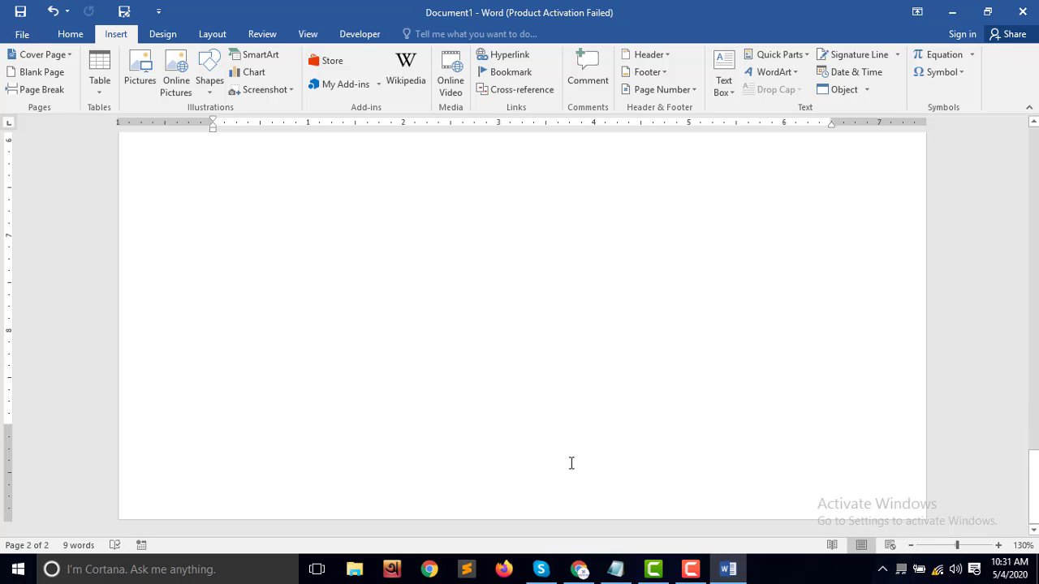
{"action": "scroll", "coordinate": [571, 455], "scroll_direction": "up", "scroll_amount": 3}
{"action": "scroll", "coordinate": [571, 453], "scroll_direction": "up", "scroll_amount": 5}
{"action": "scroll", "coordinate": [571, 453], "scroll_direction": "up", "scroll_amount": 5}
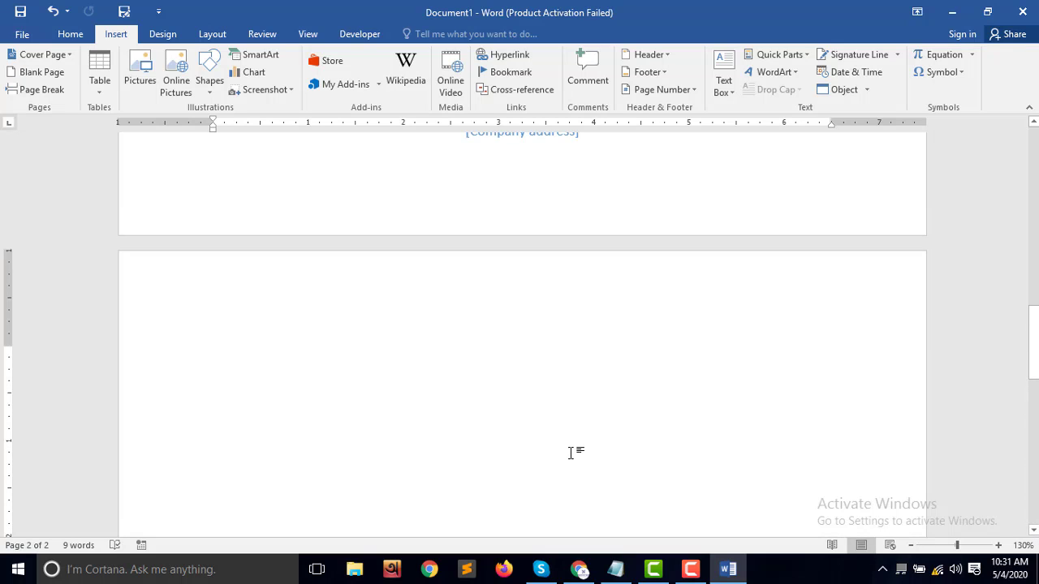
Step: Enter =rand(5,5) to generate five paragraphs of sample text
{"action": "type", "text": "="}
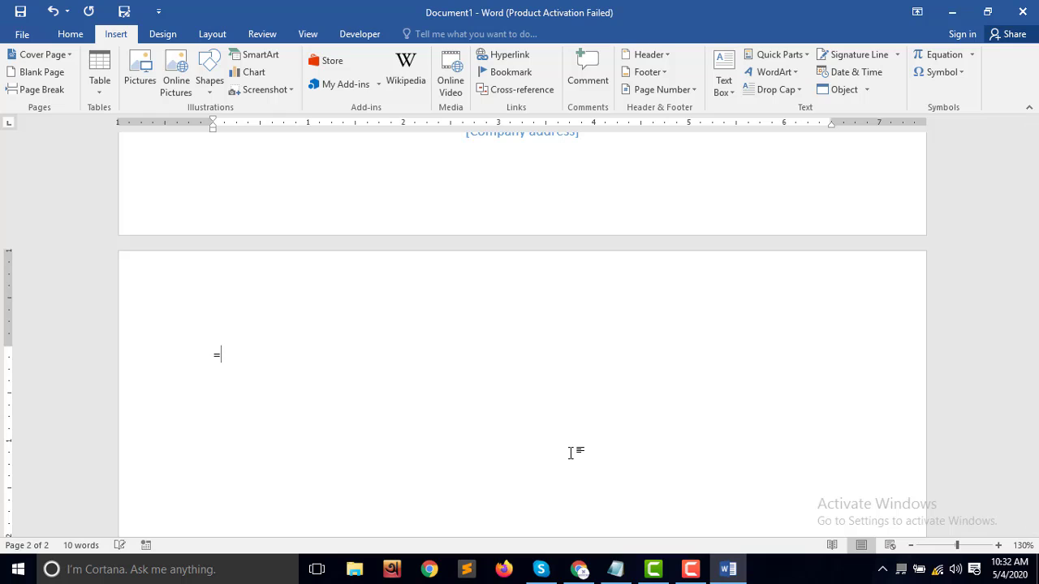
{"action": "type", "text": "rand"}
{"action": "type", "text": "("}
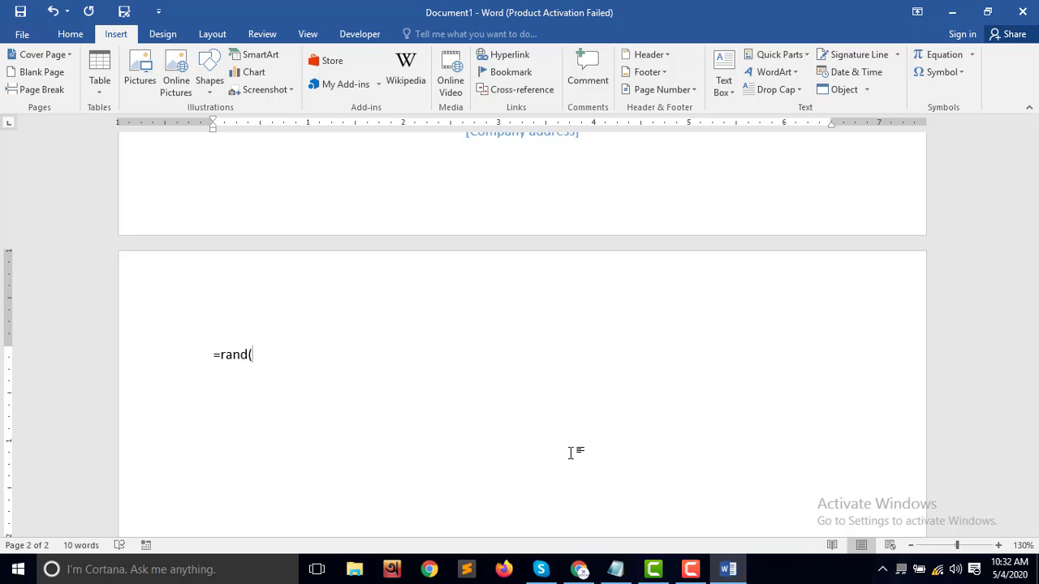
{"action": "type", "text": "5,"}
{"action": "type", "text": "%"}
{"action": "key", "text": "BackSpace"}
{"action": "type", "text": "5>"}
{"action": "key", "text": "BackSpace"}
{"action": "type", "text": ")"}
{"action": "key", "text": "Return"}
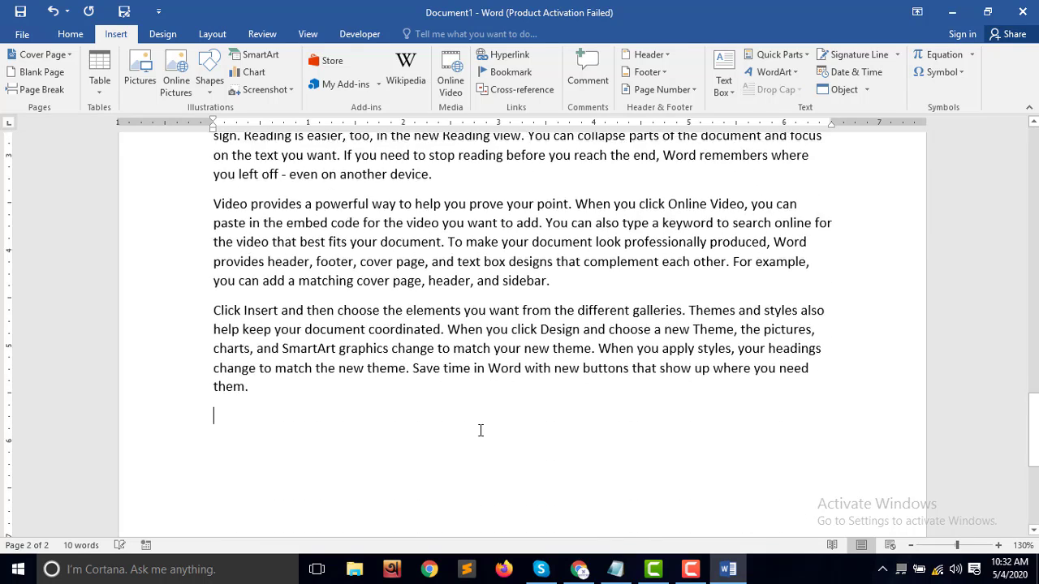
{"action": "scroll", "coordinate": [480, 430], "scroll_direction": "down", "scroll_amount": 5}
{"action": "scroll", "coordinate": [480, 431], "scroll_direction": "down", "scroll_amount": 3}
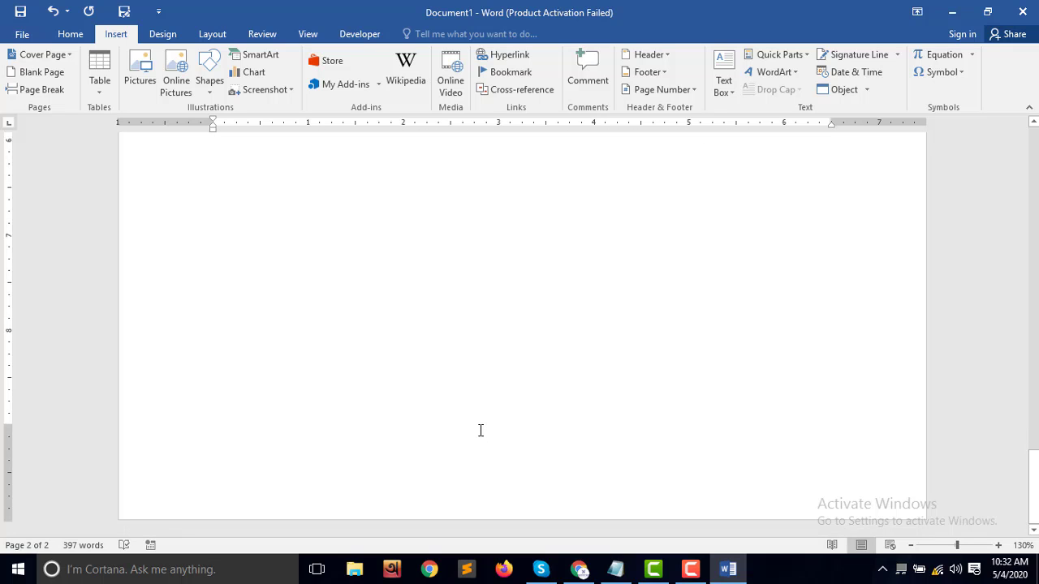
{"action": "scroll", "coordinate": [480, 430], "scroll_direction": "up", "scroll_amount": 4}
{"action": "scroll", "coordinate": [482, 428], "scroll_direction": "down", "scroll_amount": 3}
{"action": "scroll", "coordinate": [455, 414], "scroll_direction": "down", "scroll_amount": 1}
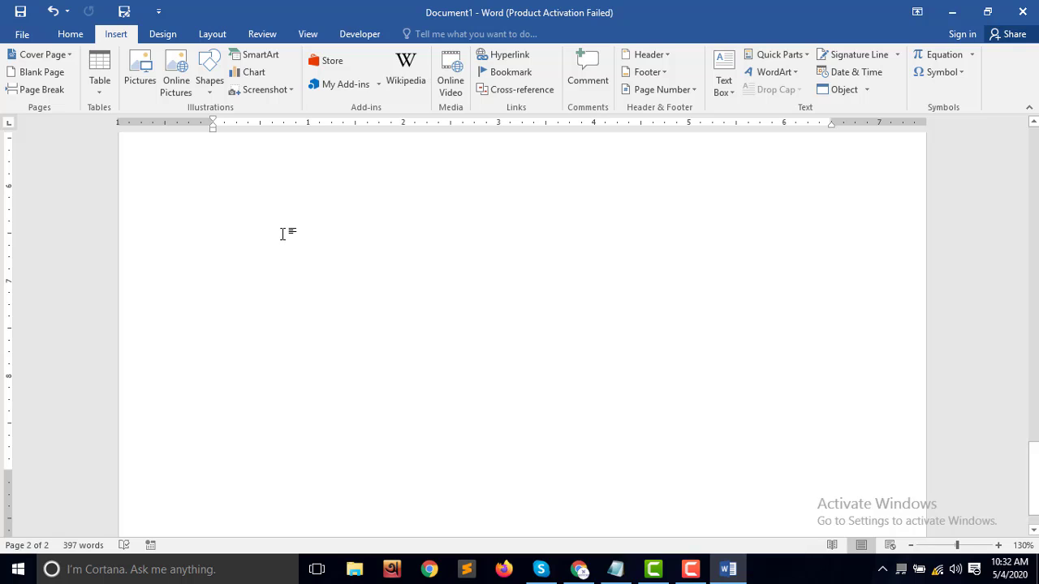
{"action": "scroll", "coordinate": [311, 427], "scroll_direction": "down", "scroll_amount": 1}
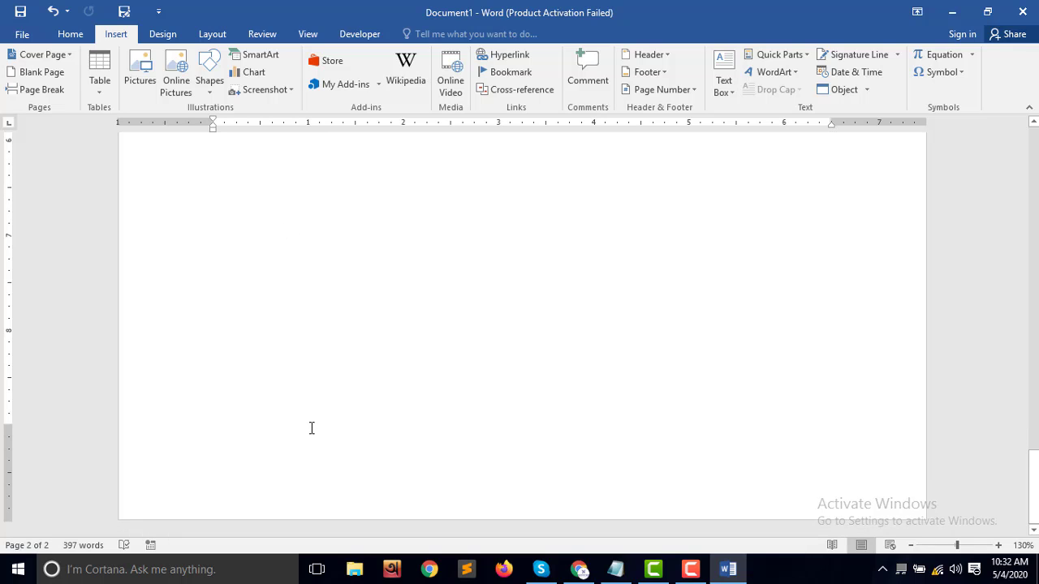
{"action": "scroll", "coordinate": [301, 411], "scroll_direction": "up", "scroll_amount": 3}
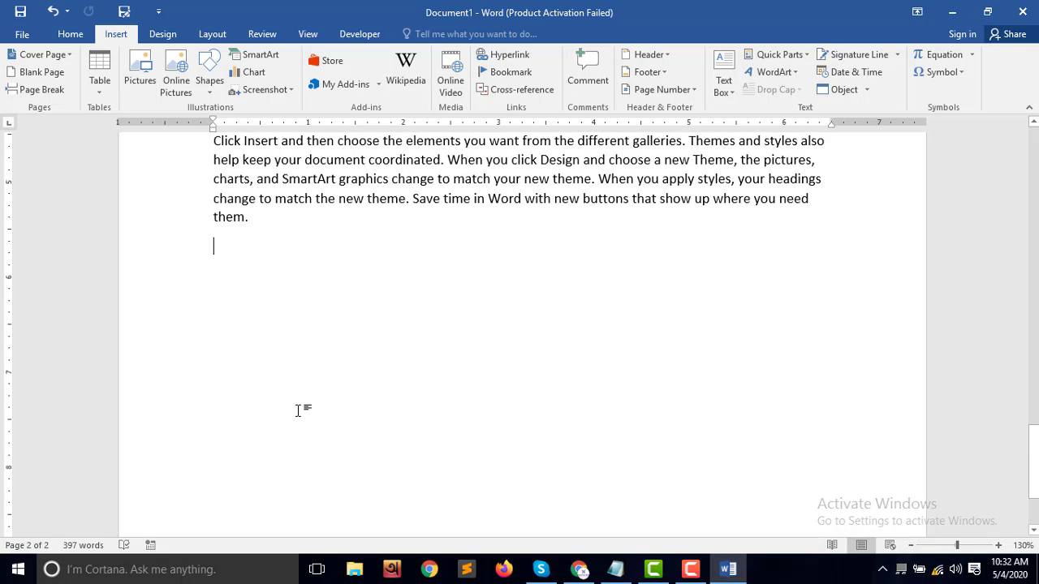
{"action": "key", "text": "Return"}
{"action": "key", "text": "Return"}
{"action": "key", "text": "Return"}
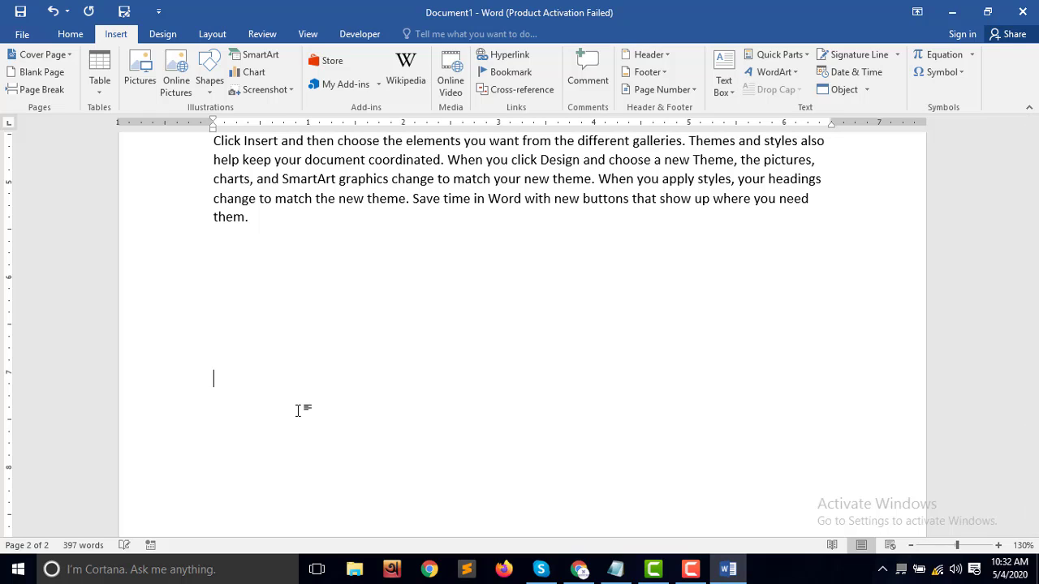
{"action": "key", "text": "Return"}
{"action": "key", "text": "Return"}
{"action": "key", "text": "Return"}
{"action": "key", "text": "Return"}
{"action": "key", "text": "Return"}
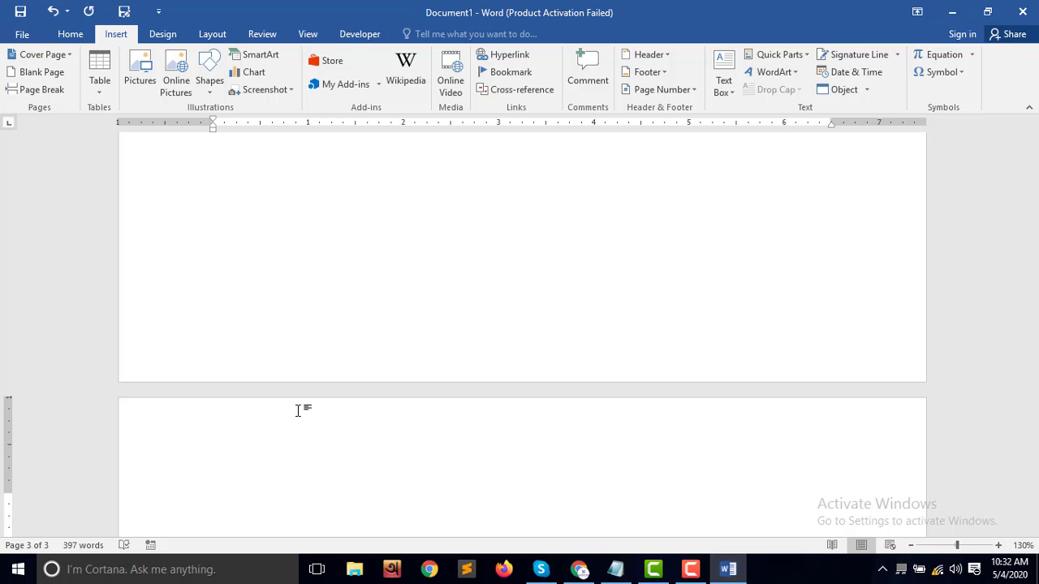
{"action": "key", "text": "Return"}
{"action": "key", "text": "Return"}
{"action": "key", "text": "Return"}
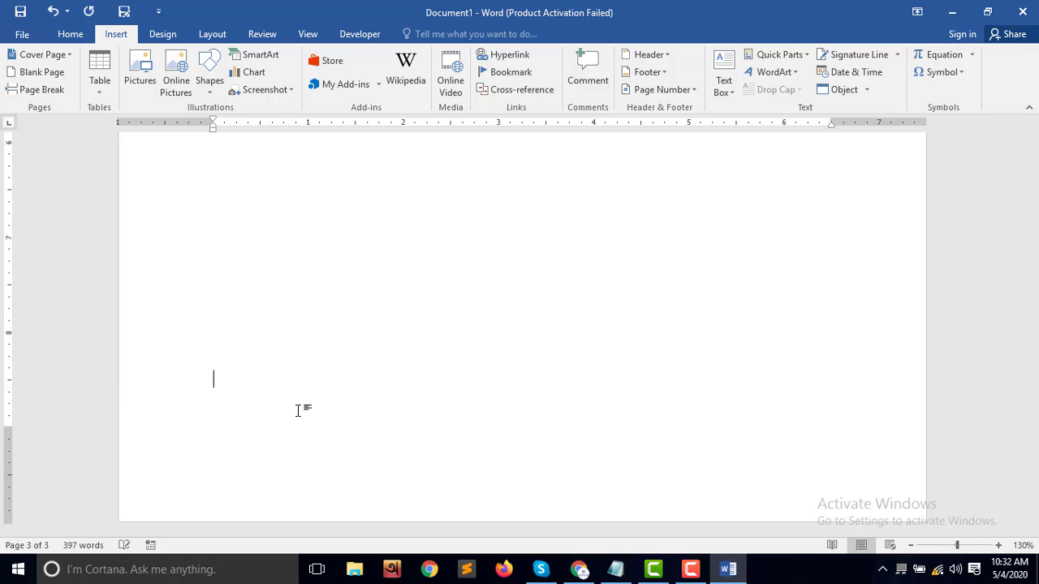
{"action": "key", "text": "BackSpace"}
{"action": "key", "text": "BackSpace"}
{"action": "key", "text": "BackSpace"}
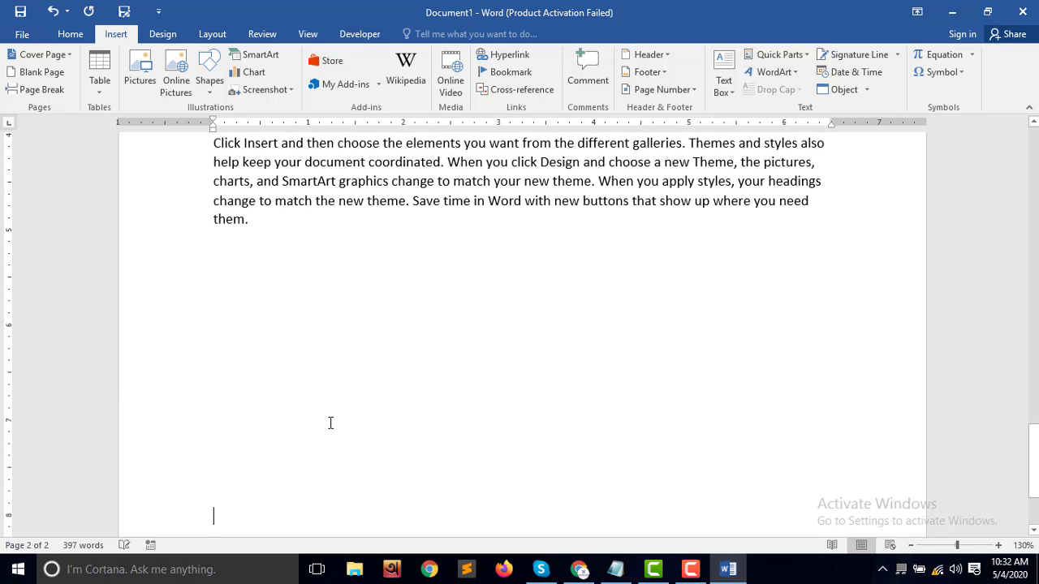
{"action": "key", "text": "BackSpace"}
{"action": "key", "text": "BackSpace"}
{"action": "key", "text": "BackSpace"}
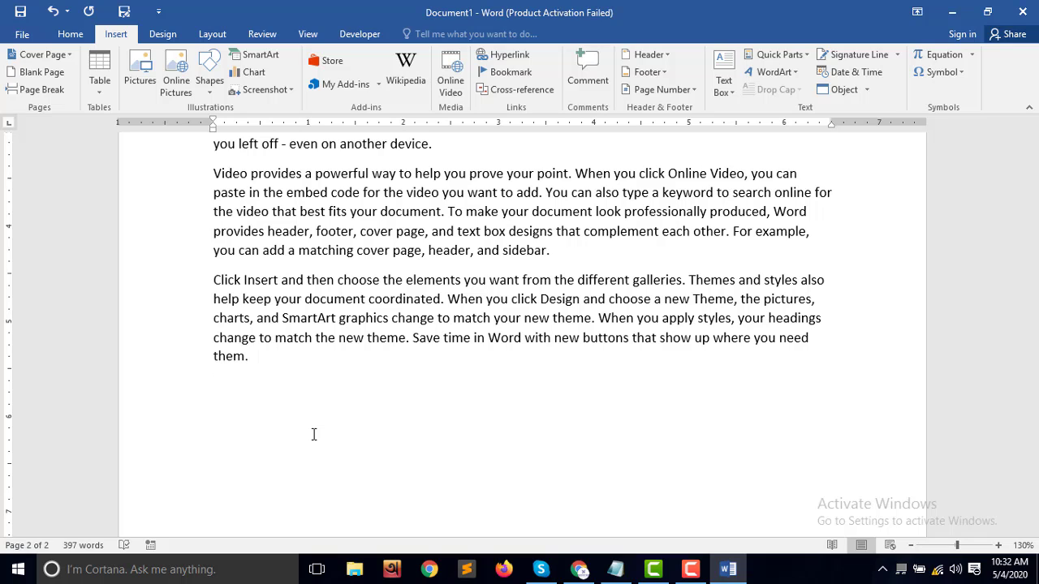
Step: Insert two blank pages after the generated sample text
{"action": "left_click", "coordinate": [63, 73]}
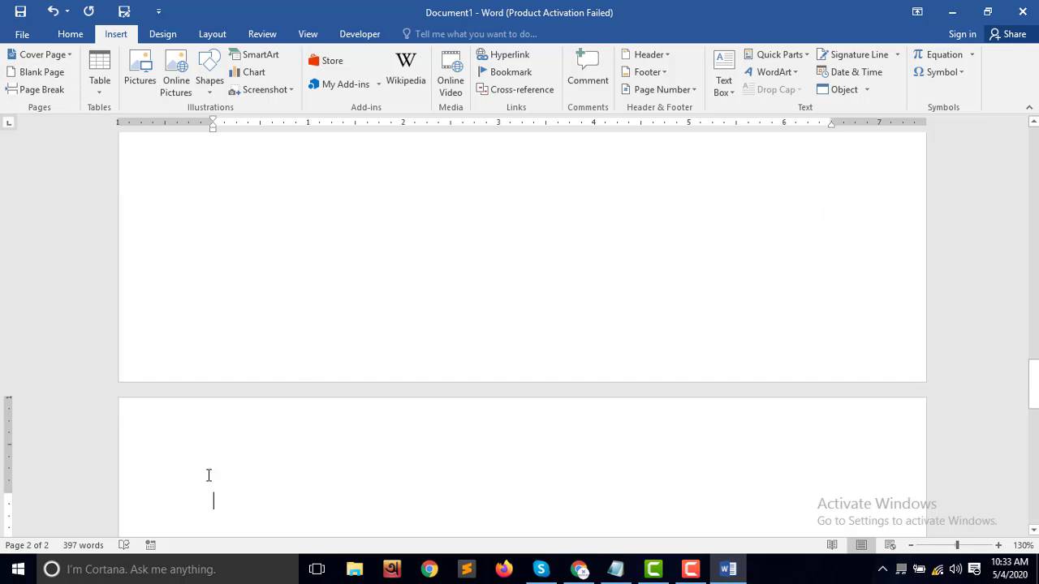
{"action": "scroll", "coordinate": [250, 487], "scroll_direction": "down", "scroll_amount": 2}
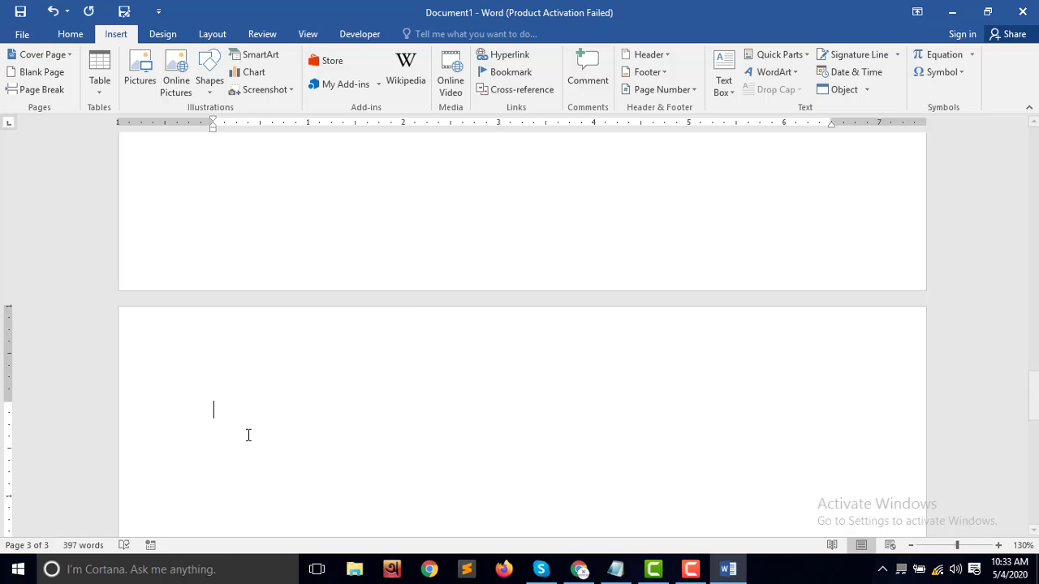
{"action": "left_click", "coordinate": [36, 75]}
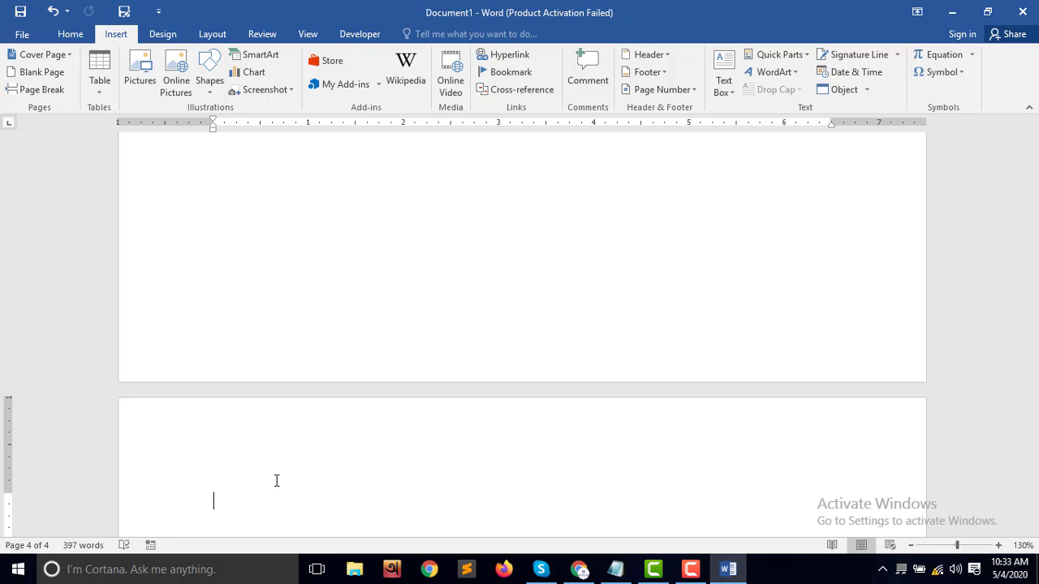
Step: Scroll back up to the body text paragraphs
{"action": "scroll", "coordinate": [276, 457], "scroll_direction": "down", "scroll_amount": 3}
{"action": "scroll", "coordinate": [276, 457], "scroll_direction": "up", "scroll_amount": 5}
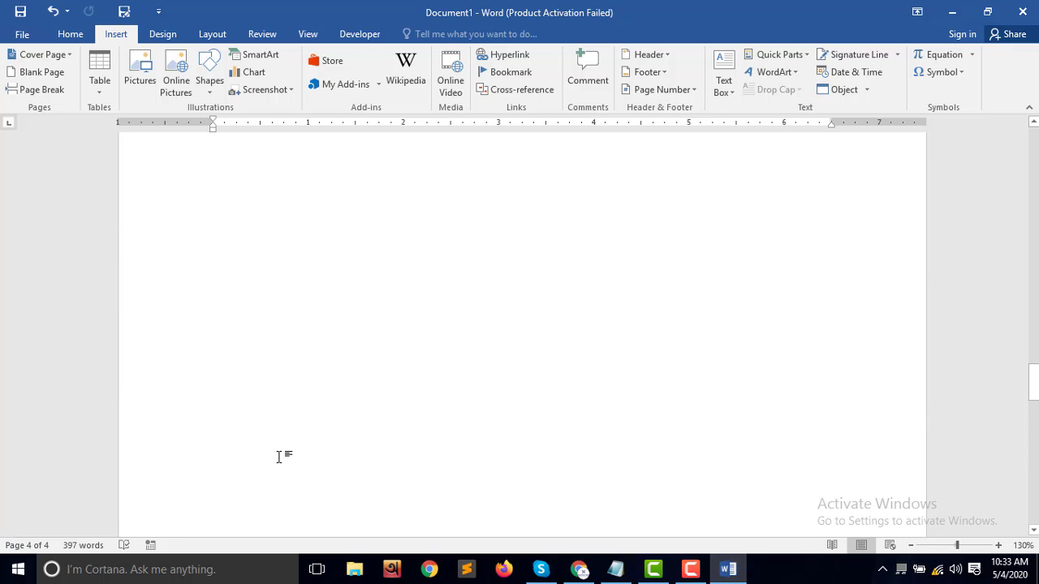
{"action": "scroll", "coordinate": [278, 457], "scroll_direction": "up", "scroll_amount": 4}
{"action": "scroll", "coordinate": [278, 457], "scroll_direction": "up", "scroll_amount": 4}
{"action": "scroll", "coordinate": [278, 458], "scroll_direction": "up", "scroll_amount": 4}
{"action": "scroll", "coordinate": [278, 457], "scroll_direction": "up", "scroll_amount": 4}
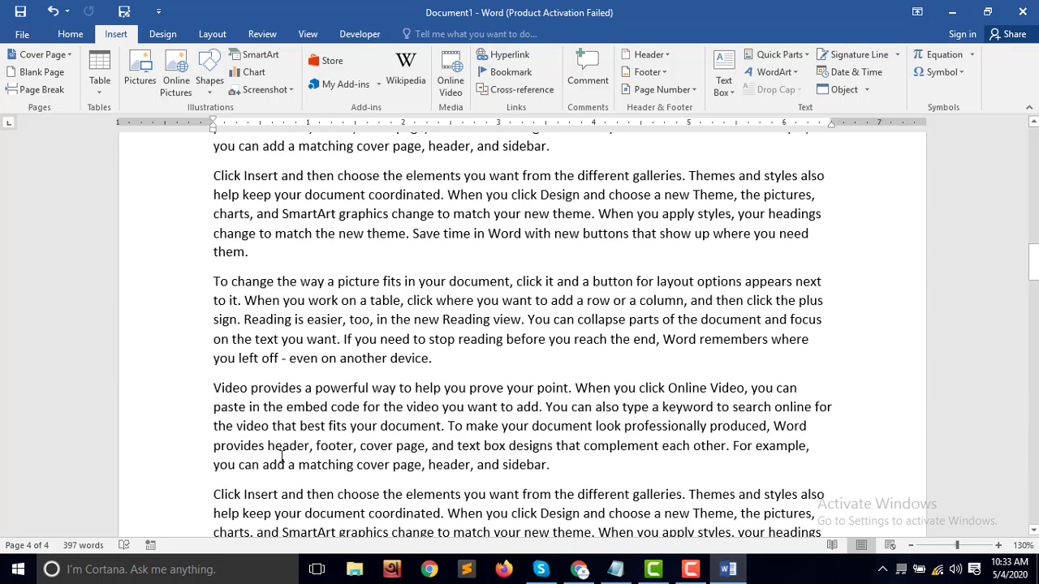
Step: Insert a page break right after 'them.' to push the following text onto a new page
{"action": "left_click", "coordinate": [256, 254]}
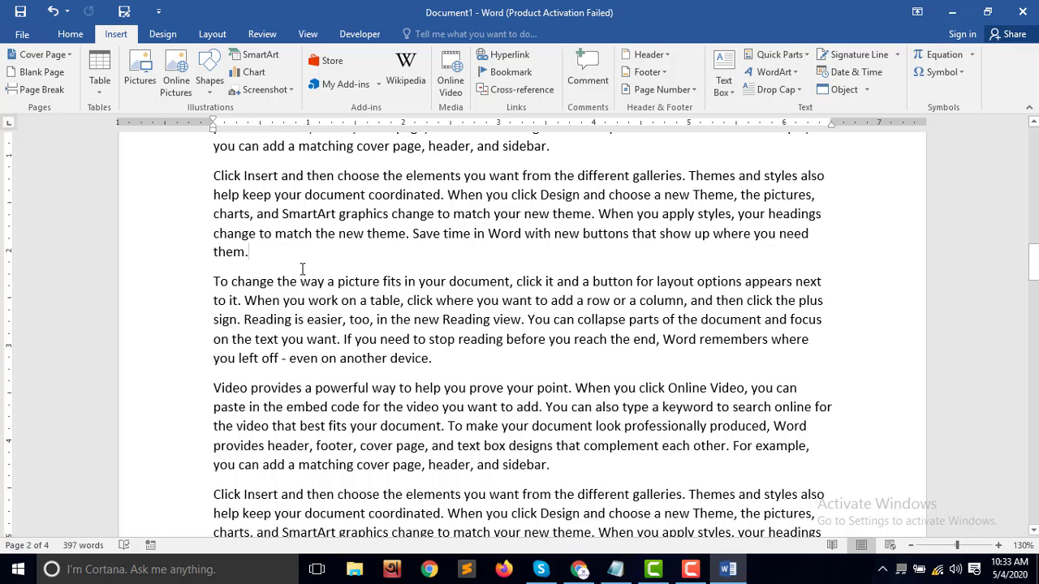
{"action": "scroll", "coordinate": [302, 268], "scroll_direction": "up", "scroll_amount": 3}
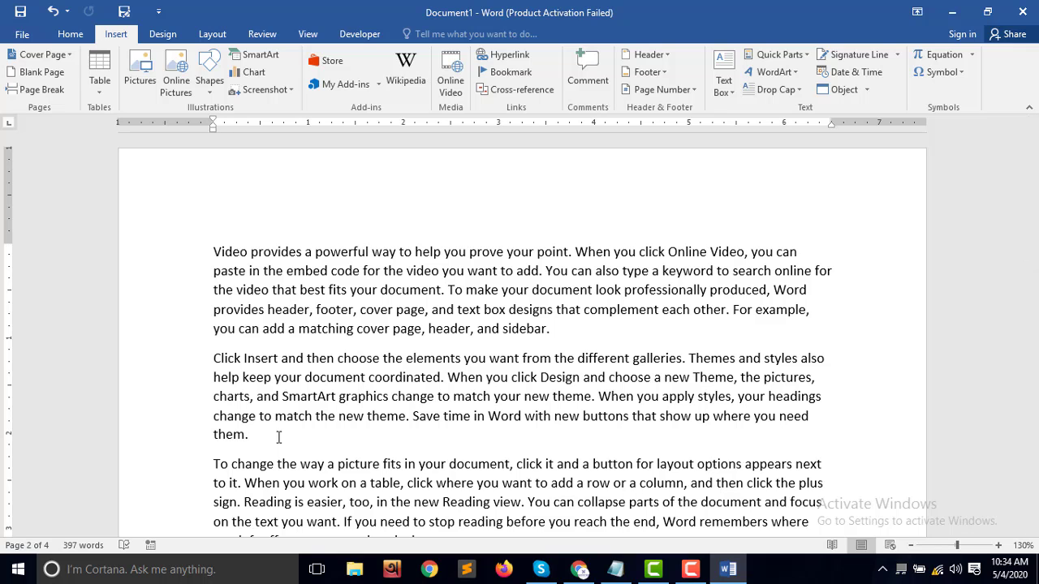
{"action": "scroll", "coordinate": [279, 437], "scroll_direction": "down", "scroll_amount": 2}
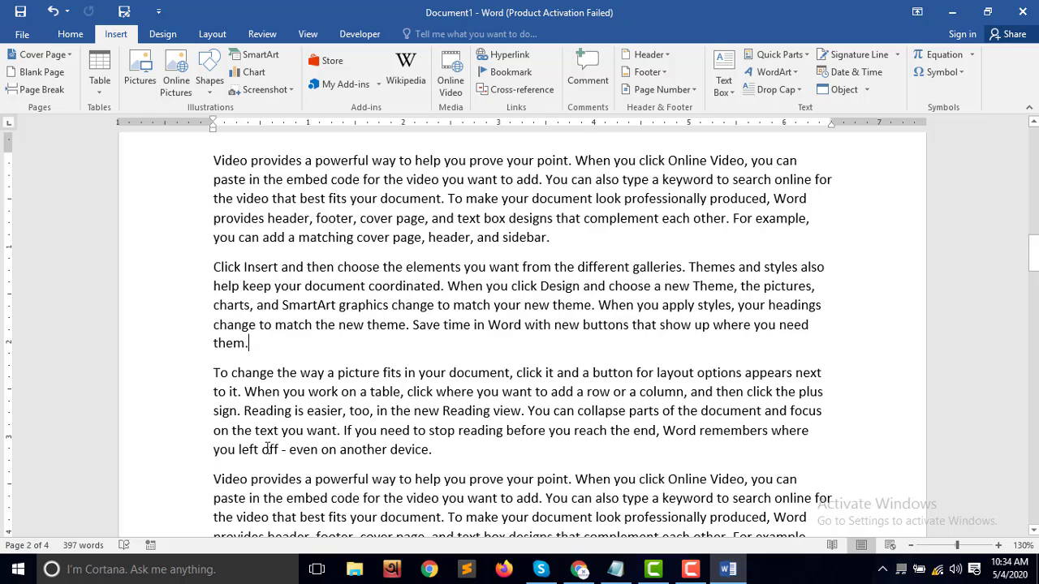
{"action": "scroll", "coordinate": [267, 453], "scroll_direction": "down", "scroll_amount": 1}
{"action": "key", "text": "ctrl+Return"}
Step: Remove the break and the empty third page so the document ends at Page 2 of 2
{"action": "scroll", "coordinate": [267, 453], "scroll_direction": "down", "scroll_amount": 5}
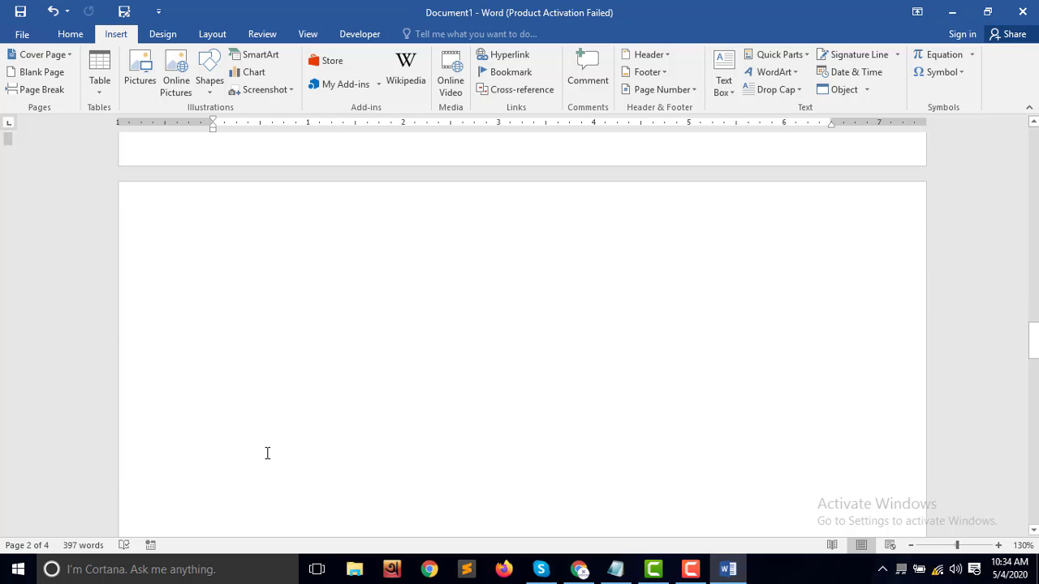
{"action": "left_click", "coordinate": [262, 427]}
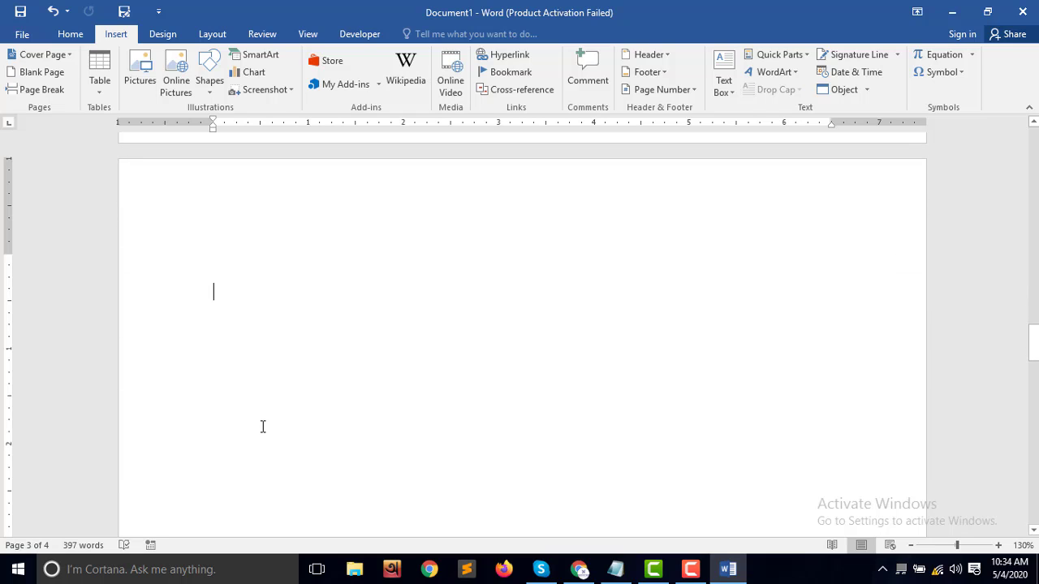
{"action": "key", "text": "BackSpace"}
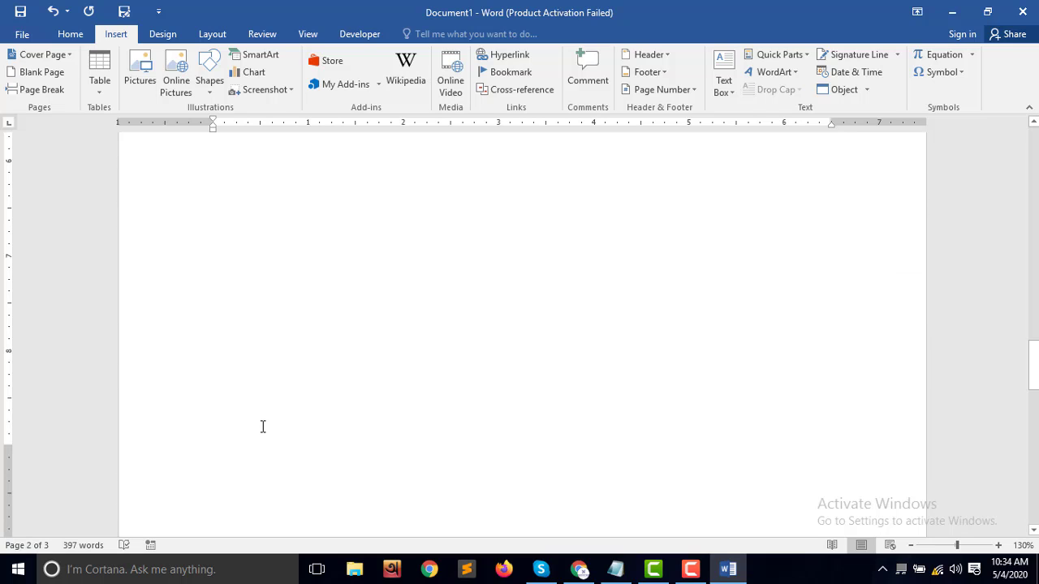
{"action": "key", "text": "BackSpace"}
{"action": "key", "text": "BackSpace"}
{"action": "key", "text": "BackSpace"}
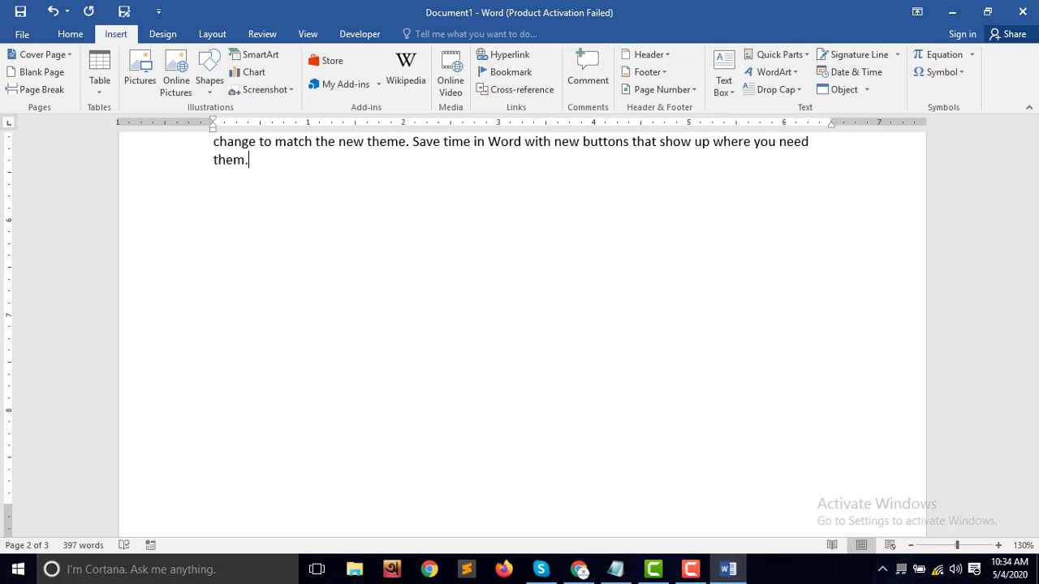
{"action": "scroll", "coordinate": [250, 467], "scroll_direction": "down", "scroll_amount": 3}
{"action": "left_click", "coordinate": [251, 467]}
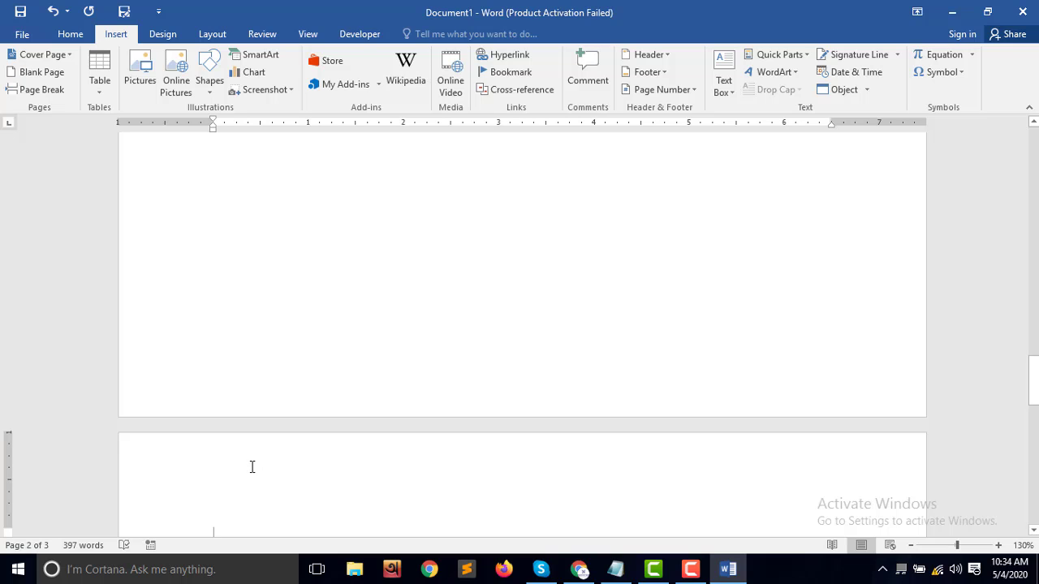
{"action": "key", "text": "BackSpace"}
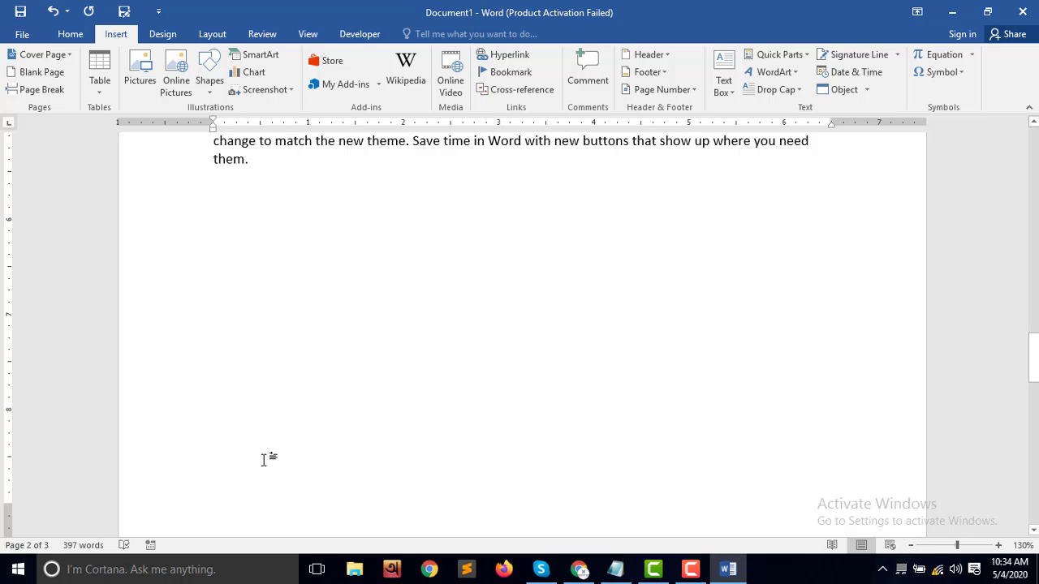
{"action": "scroll", "coordinate": [264, 460], "scroll_direction": "down", "scroll_amount": 3}
{"action": "scroll", "coordinate": [265, 460], "scroll_direction": "down", "scroll_amount": 5}
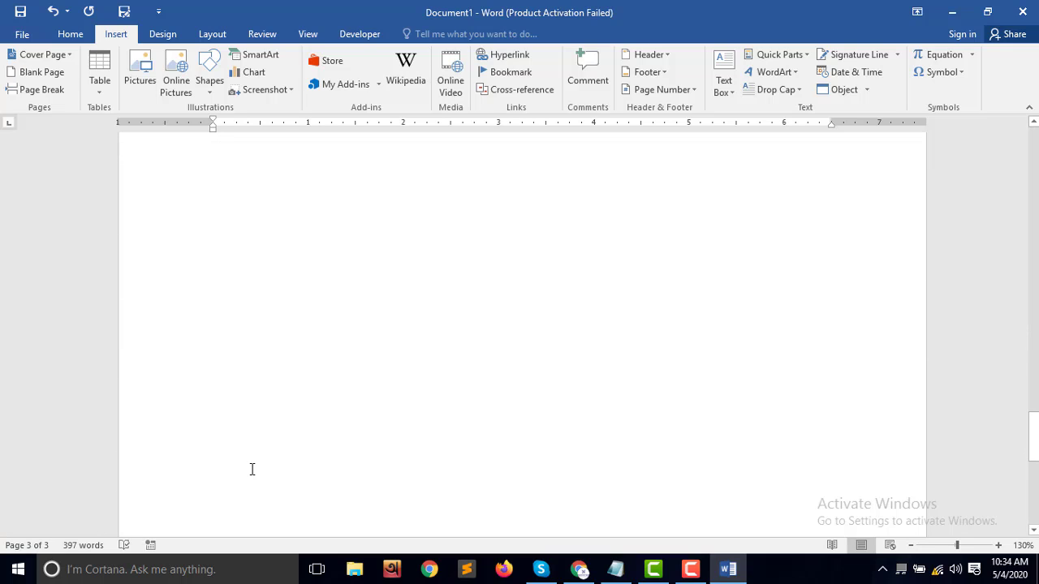
{"action": "left_click", "coordinate": [252, 470]}
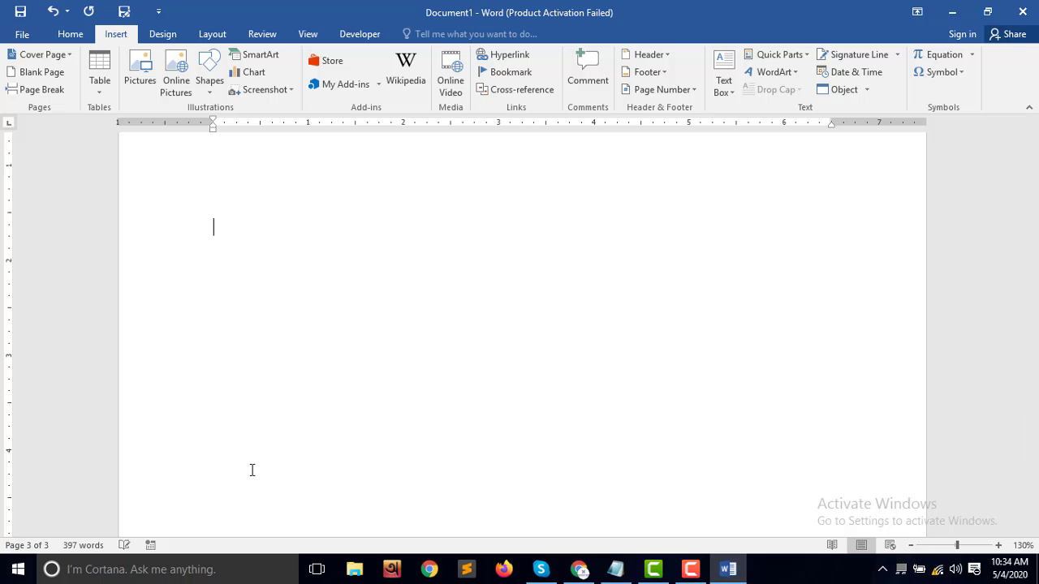
{"action": "key", "text": "BackSpace"}
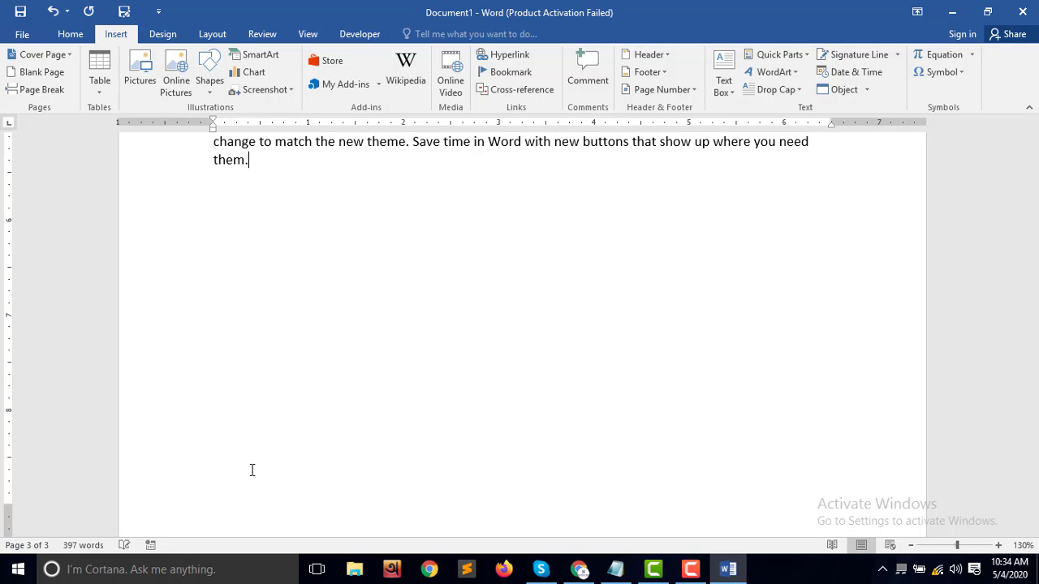
{"action": "scroll", "coordinate": [267, 501], "scroll_direction": "up", "scroll_amount": 5}
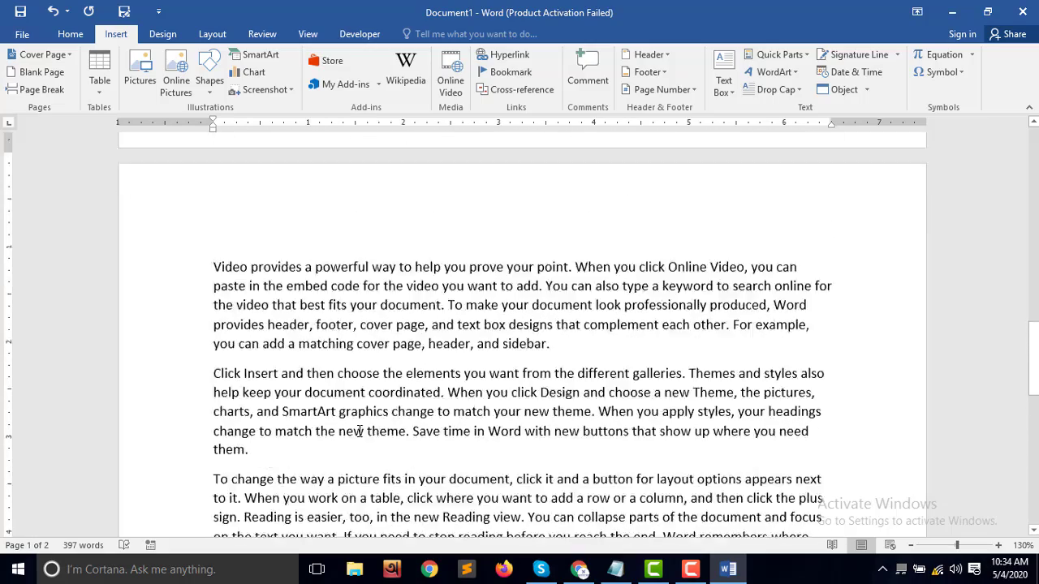
Step: Paste the repeated sample paragraphs back in after 'them.'
{"action": "scroll", "coordinate": [358, 444], "scroll_direction": "up", "scroll_amount": 15}
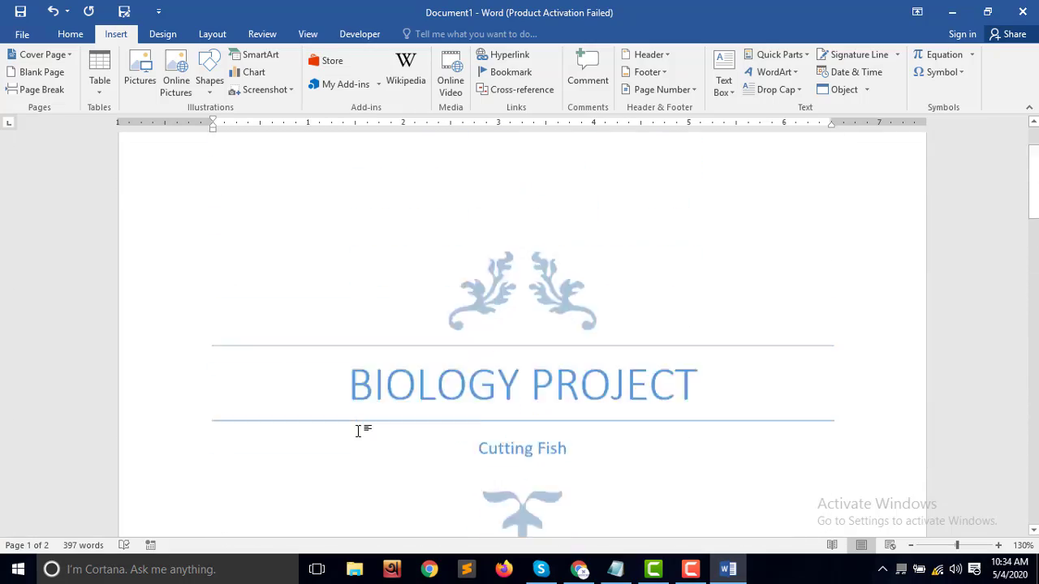
{"action": "scroll", "coordinate": [360, 431], "scroll_direction": "down", "scroll_amount": 8}
{"action": "scroll", "coordinate": [360, 429], "scroll_direction": "down", "scroll_amount": 7}
{"action": "scroll", "coordinate": [362, 426], "scroll_direction": "down", "scroll_amount": 5}
{"action": "scroll", "coordinate": [361, 426], "scroll_direction": "down", "scroll_amount": 2}
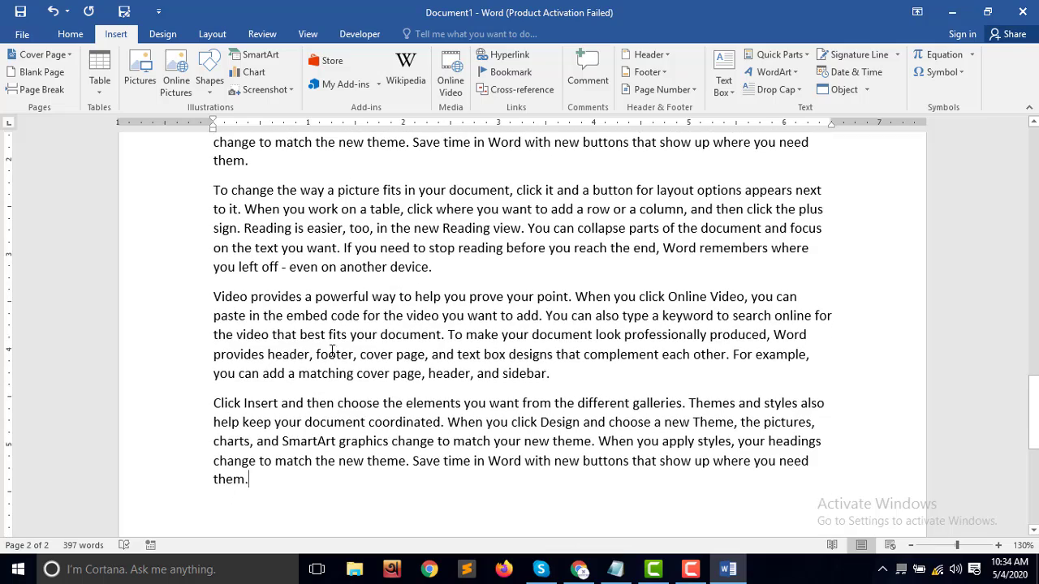
{"action": "left_click", "coordinate": [257, 166]}
{"action": "scroll", "coordinate": [308, 228], "scroll_direction": "down", "scroll_amount": 1}
{"action": "scroll", "coordinate": [326, 273], "scroll_direction": "down", "scroll_amount": 3}
{"action": "scroll", "coordinate": [352, 352], "scroll_direction": "down", "scroll_amount": 2}
{"action": "scroll", "coordinate": [362, 347], "scroll_direction": "up", "scroll_amount": 3}
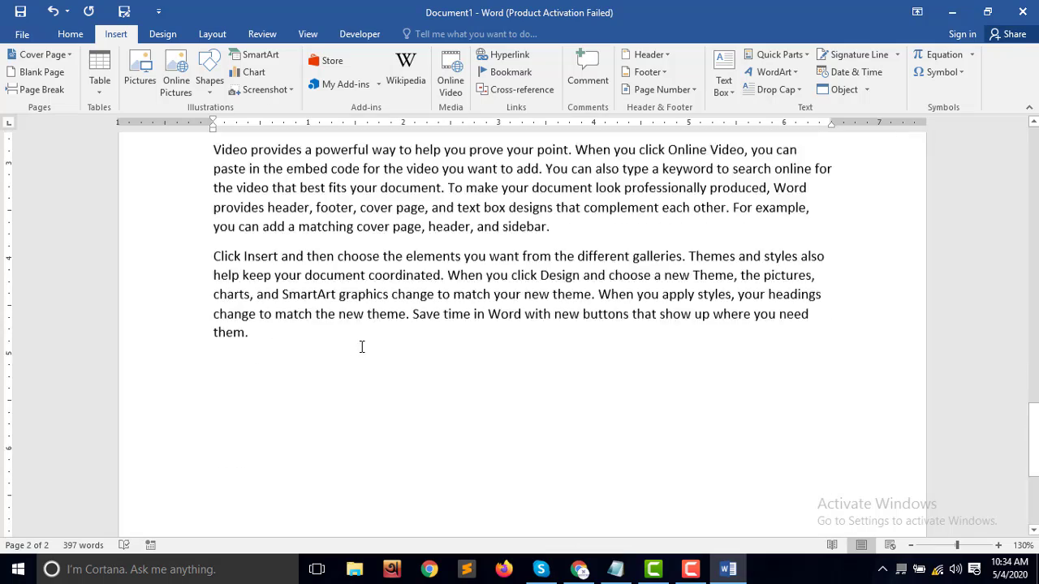
{"action": "scroll", "coordinate": [362, 347], "scroll_direction": "down", "scroll_amount": 4}
{"action": "scroll", "coordinate": [341, 290], "scroll_direction": "up", "scroll_amount": 6}
{"action": "scroll", "coordinate": [341, 290], "scroll_direction": "up", "scroll_amount": 1}
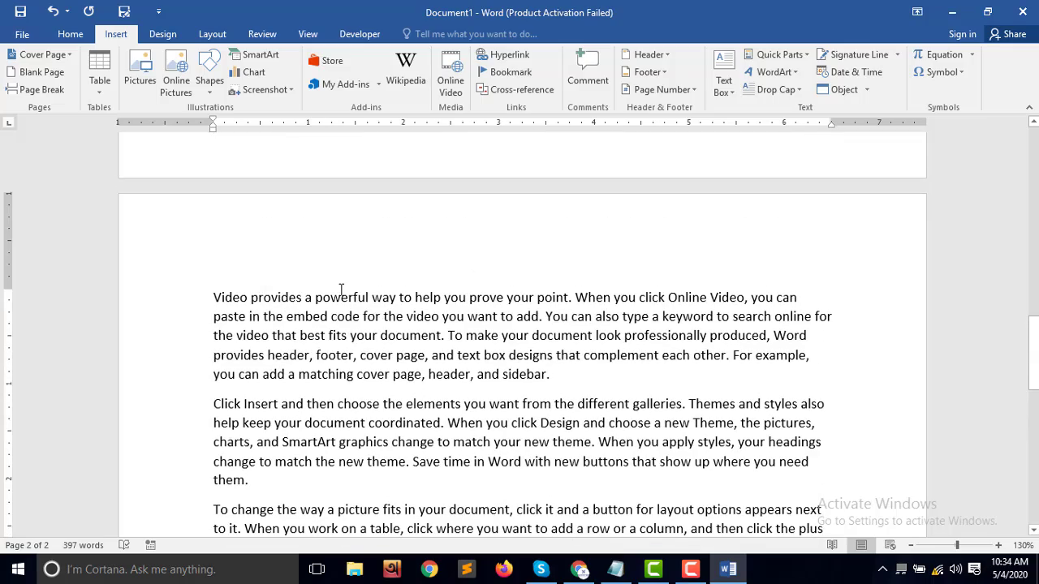
{"action": "scroll", "coordinate": [341, 290], "scroll_direction": "down", "scroll_amount": 2}
{"action": "scroll", "coordinate": [385, 315], "scroll_direction": "up", "scroll_amount": 9}
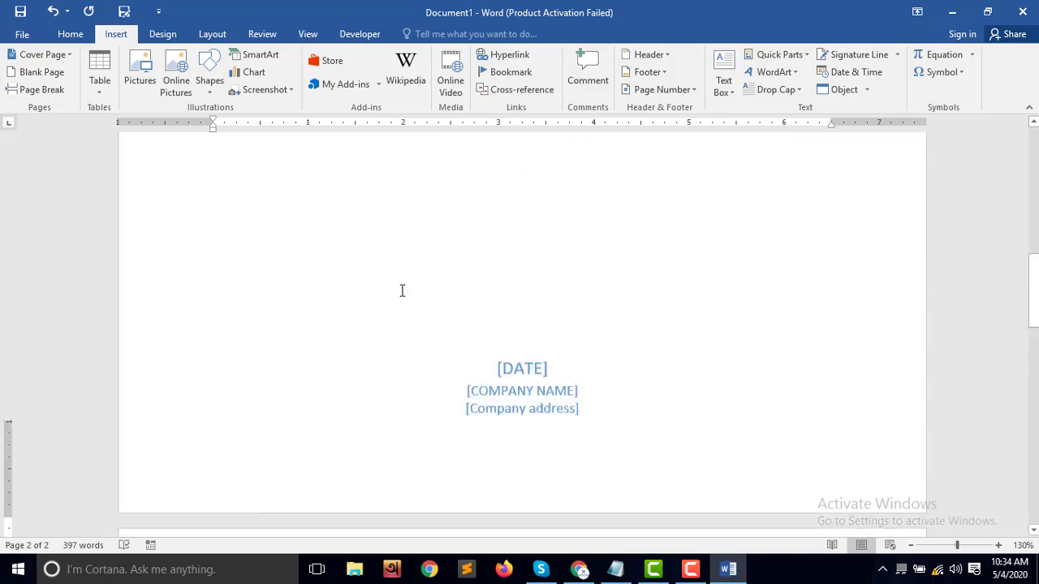
{"action": "scroll", "coordinate": [402, 290], "scroll_direction": "down", "scroll_amount": 10}
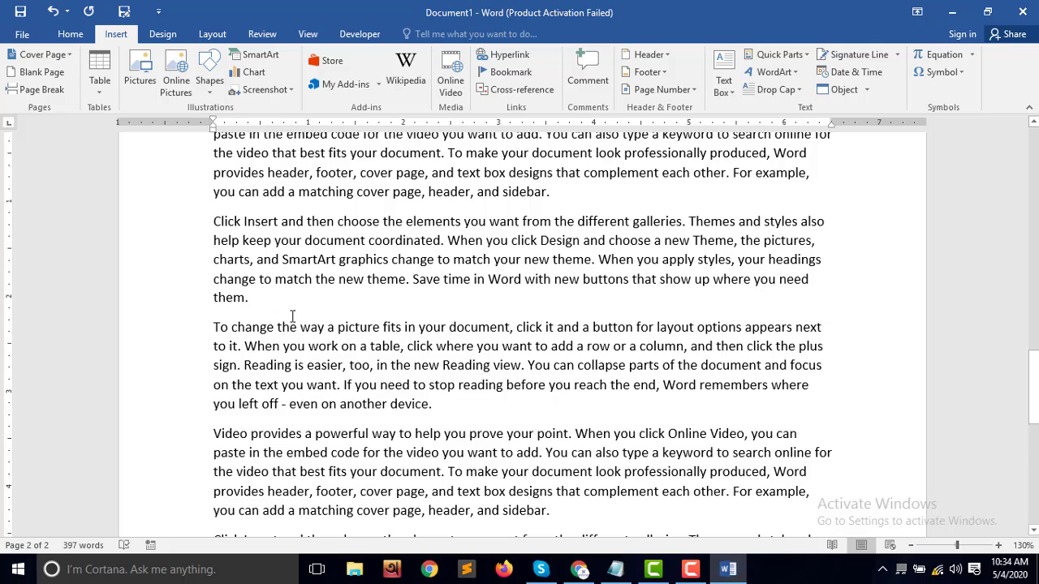
{"action": "scroll", "coordinate": [292, 317], "scroll_direction": "down", "scroll_amount": 3}
{"action": "key", "text": "ctrl+v"}
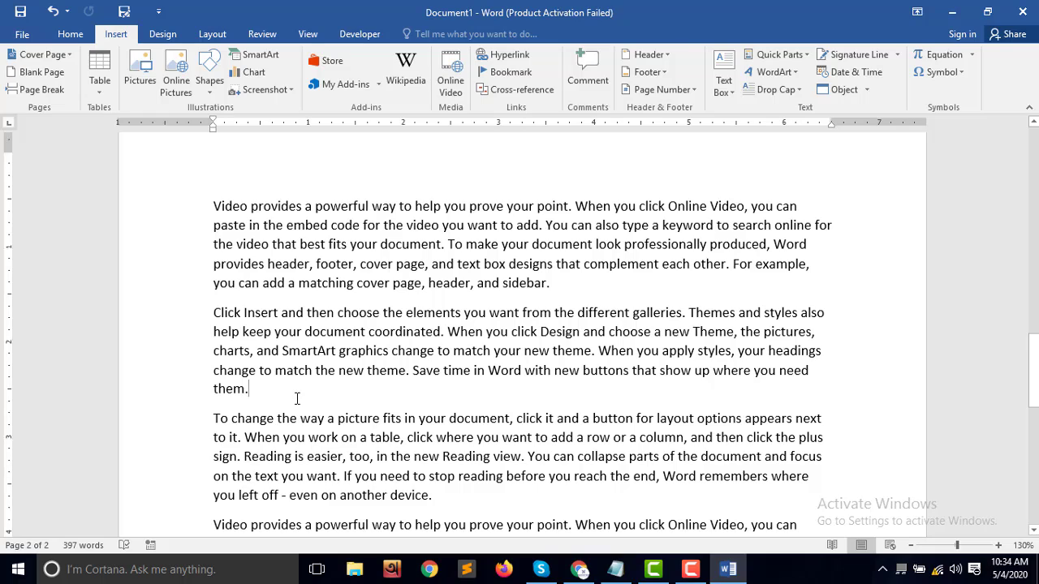
Step: Clear the empty lines after 'them.' so 'To change the way' follows directly
{"action": "scroll", "coordinate": [297, 398], "scroll_direction": "down", "scroll_amount": 6}
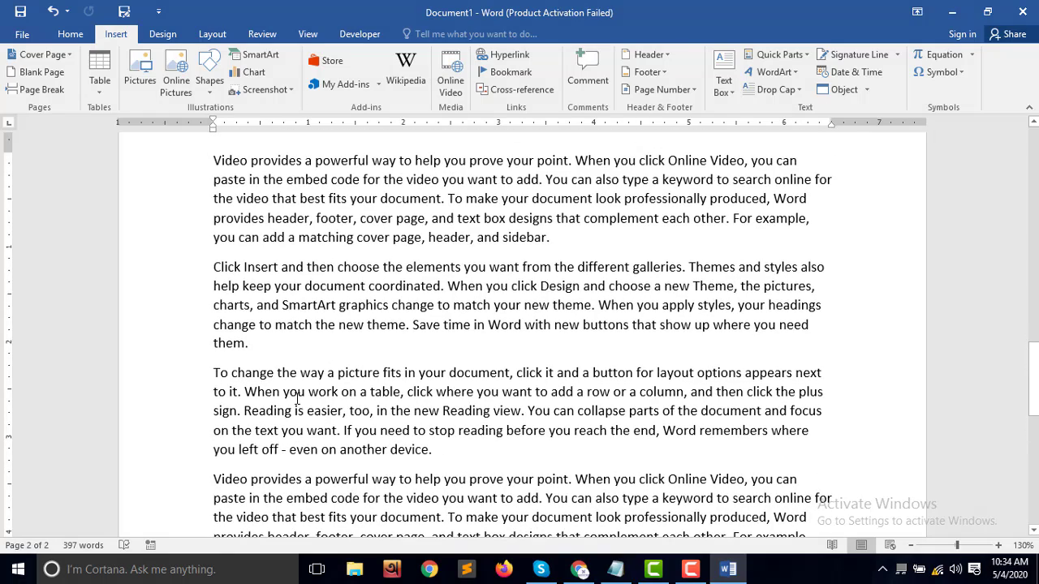
{"action": "key", "text": "Return"}
{"action": "key", "text": "Return"}
{"action": "key", "text": "Return"}
{"action": "key", "text": "Return"}
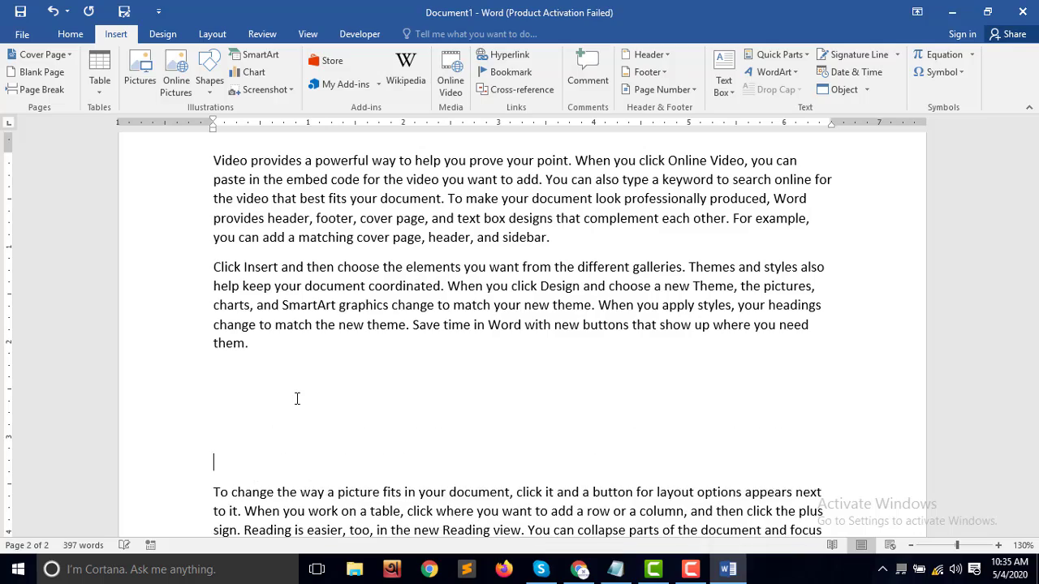
{"action": "scroll", "coordinate": [400, 325], "scroll_direction": "down", "scroll_amount": 10}
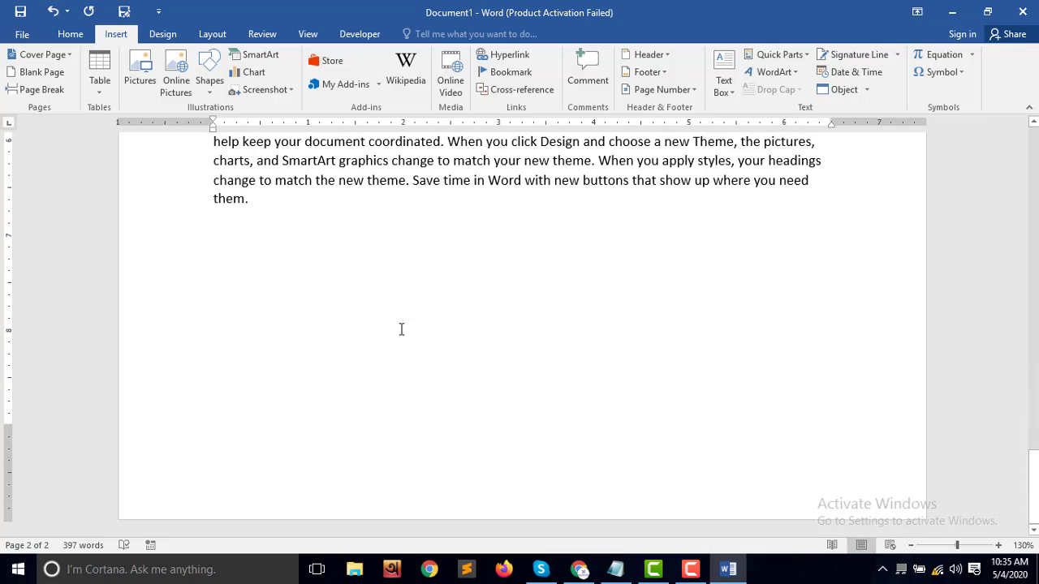
{"action": "scroll", "coordinate": [401, 330], "scroll_direction": "up", "scroll_amount": 5}
{"action": "scroll", "coordinate": [400, 329], "scroll_direction": "up", "scroll_amount": 1}
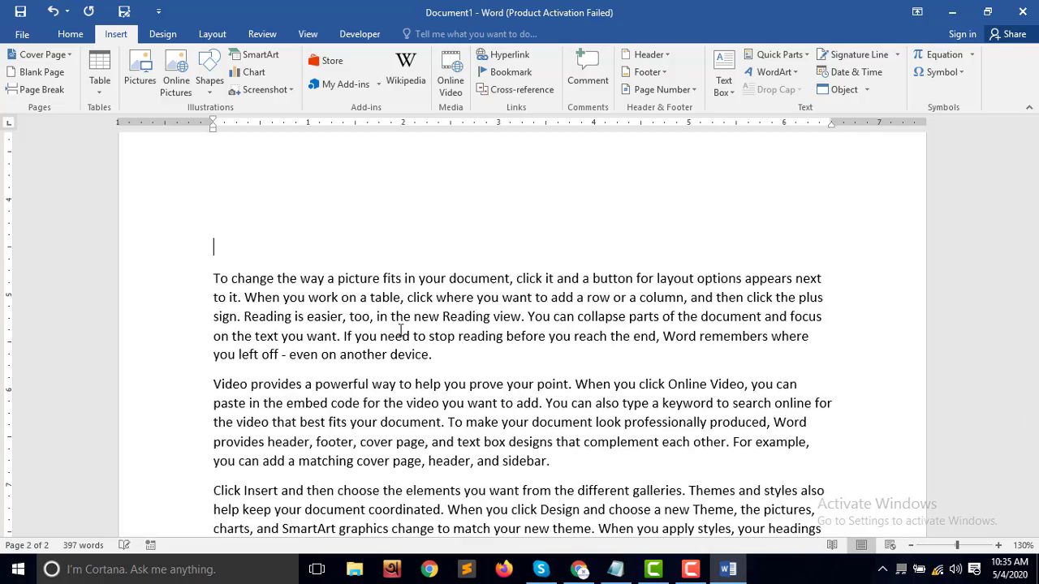
{"action": "scroll", "coordinate": [400, 330], "scroll_direction": "up", "scroll_amount": 1}
{"action": "scroll", "coordinate": [400, 329], "scroll_direction": "up", "scroll_amount": 1}
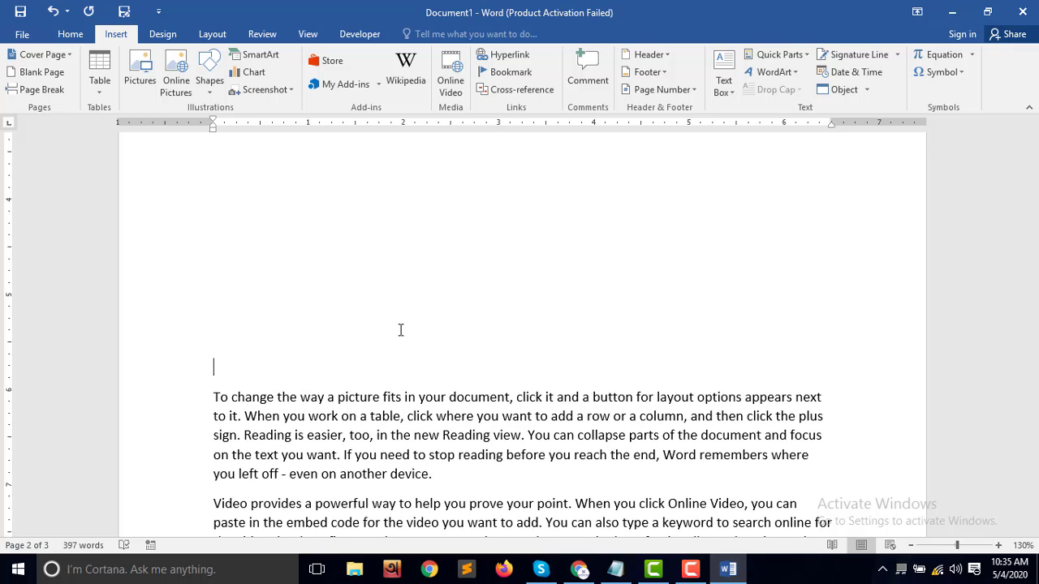
{"action": "scroll", "coordinate": [401, 330], "scroll_direction": "up", "scroll_amount": 3}
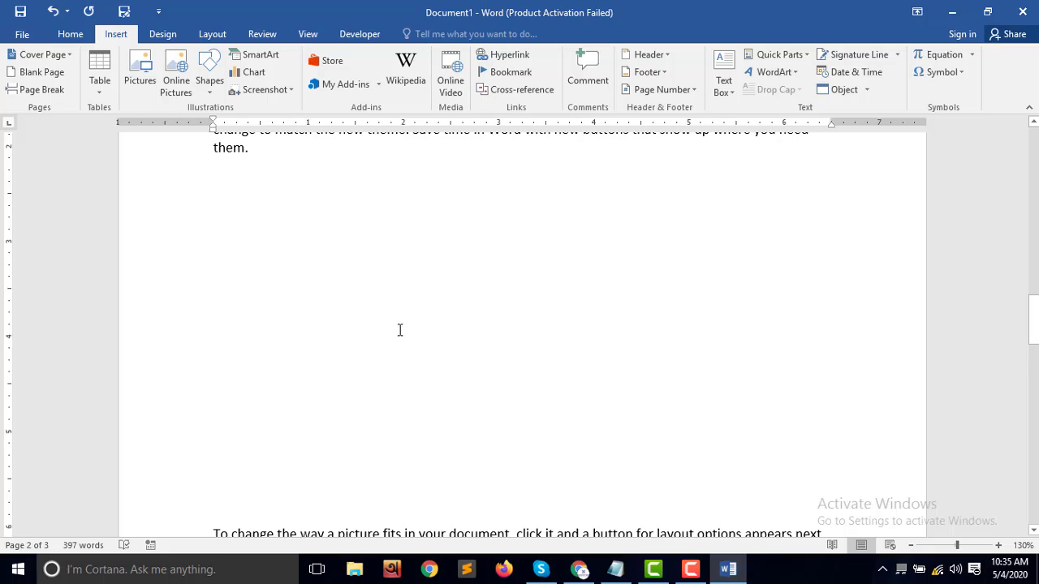
{"action": "scroll", "coordinate": [400, 329], "scroll_direction": "down", "scroll_amount": 6}
{"action": "scroll", "coordinate": [400, 330], "scroll_direction": "down", "scroll_amount": 5}
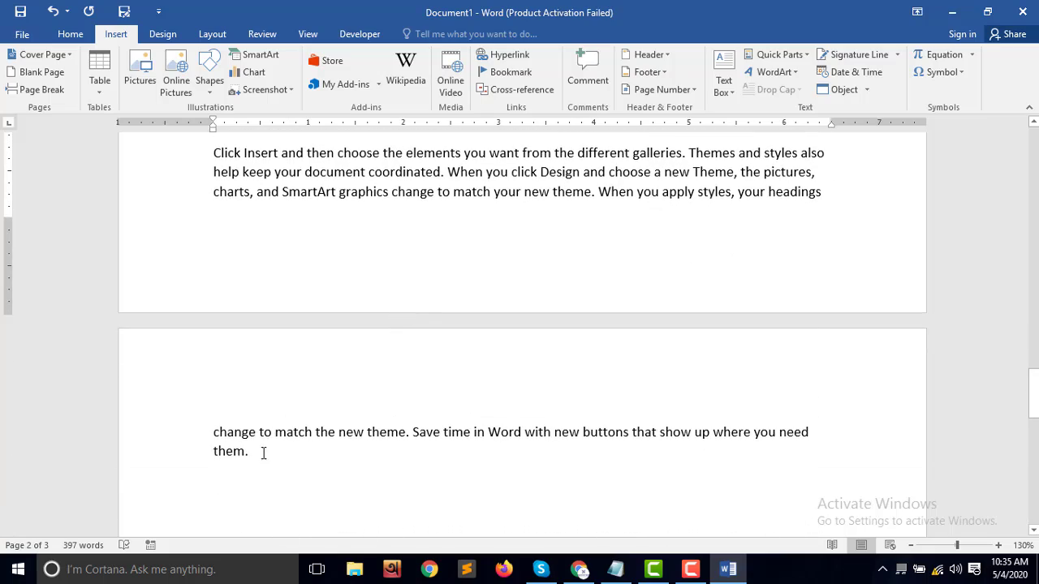
{"action": "scroll", "coordinate": [274, 433], "scroll_direction": "up", "scroll_amount": 4}
{"action": "scroll", "coordinate": [274, 432], "scroll_direction": "up", "scroll_amount": 1}
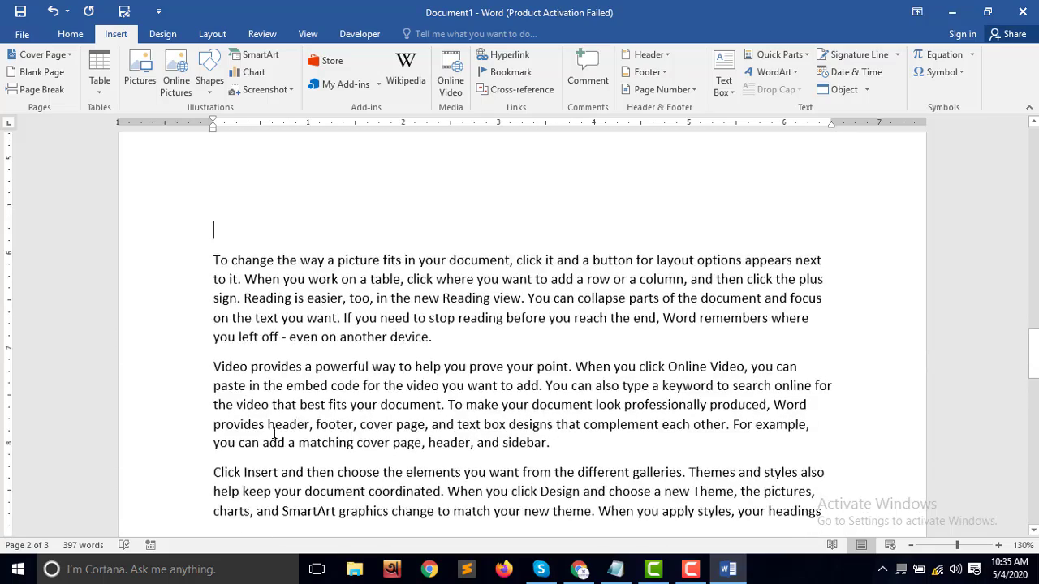
{"action": "scroll", "coordinate": [274, 433], "scroll_direction": "up", "scroll_amount": 2}
{"action": "scroll", "coordinate": [273, 433], "scroll_direction": "down", "scroll_amount": 1}
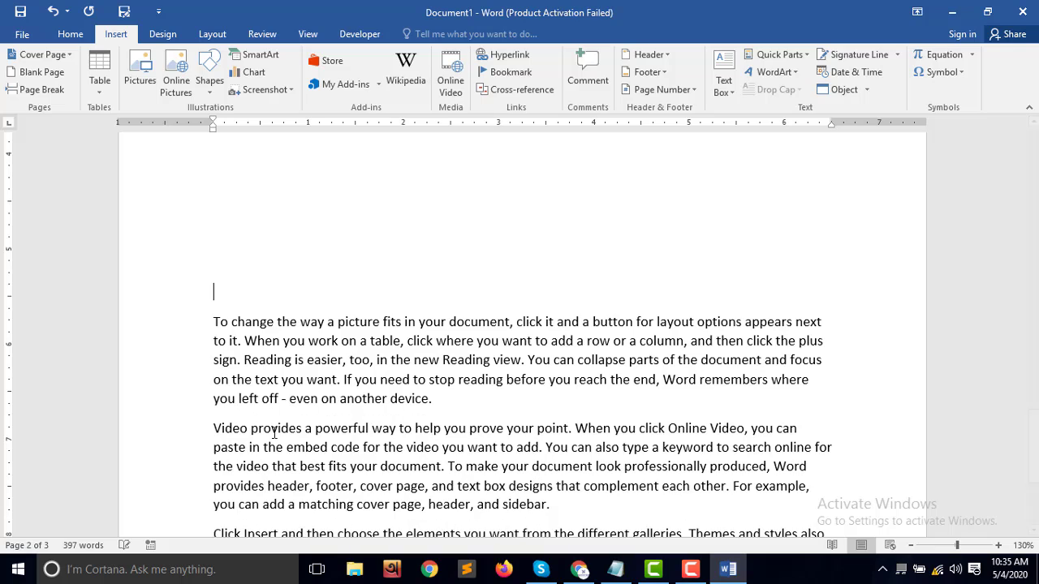
{"action": "scroll", "coordinate": [274, 433], "scroll_direction": "down", "scroll_amount": 1}
{"action": "scroll", "coordinate": [274, 433], "scroll_direction": "down", "scroll_amount": 1}
{"action": "scroll", "coordinate": [274, 433], "scroll_direction": "down", "scroll_amount": 1}
{"action": "scroll", "coordinate": [273, 432], "scroll_direction": "up", "scroll_amount": 1}
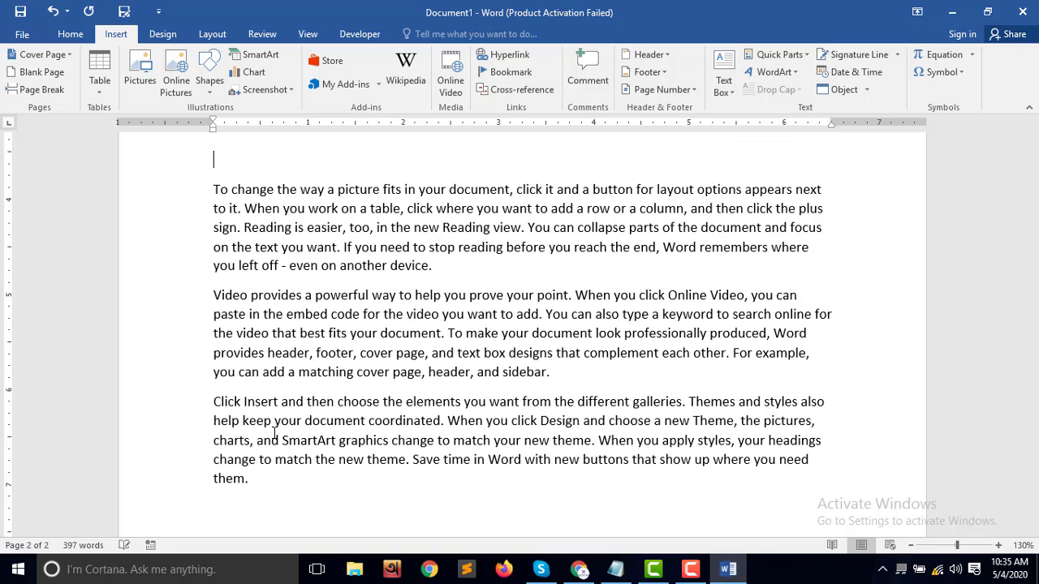
{"action": "scroll", "coordinate": [273, 432], "scroll_direction": "up", "scroll_amount": 1}
{"action": "scroll", "coordinate": [274, 432], "scroll_direction": "up", "scroll_amount": 2}
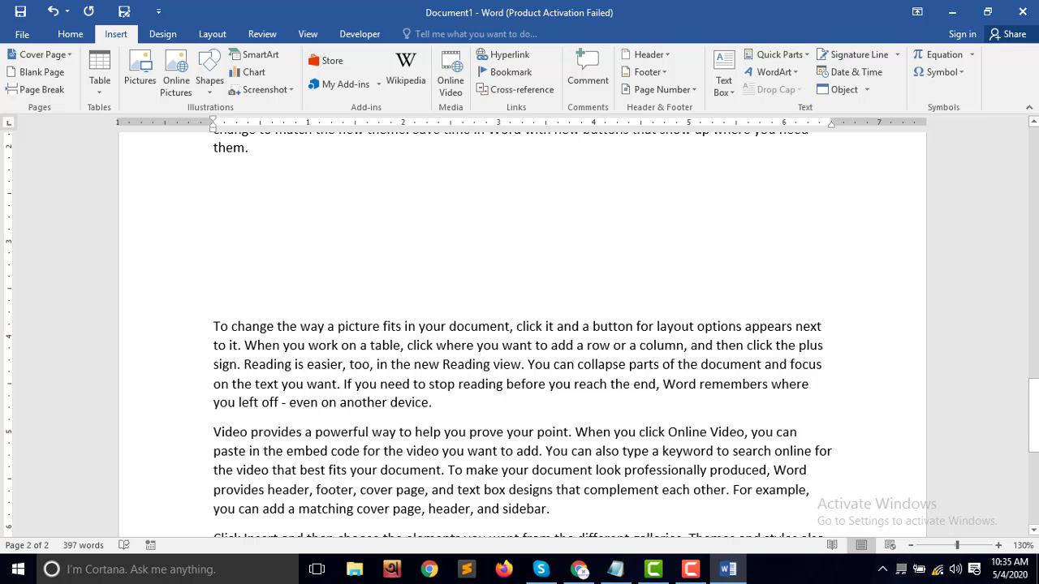
{"action": "key", "text": "BackSpace"}
{"action": "key", "text": "BackSpace"}
{"action": "key", "text": "BackSpace"}
{"action": "key", "text": "BackSpace"}
{"action": "key", "text": "BackSpace"}
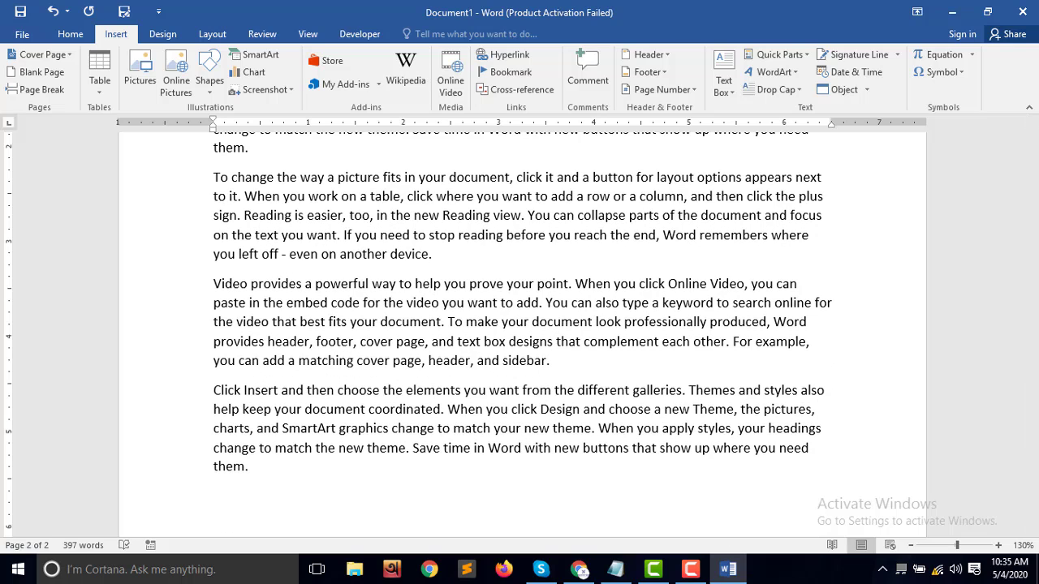
{"action": "scroll", "coordinate": [355, 442], "scroll_direction": "up", "scroll_amount": 1}
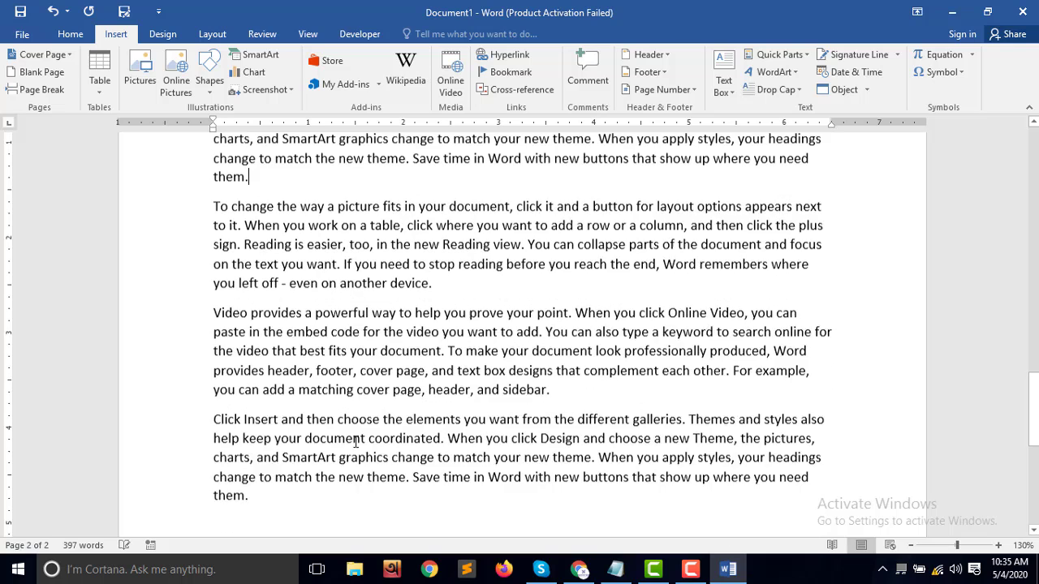
{"action": "scroll", "coordinate": [355, 443], "scroll_direction": "up", "scroll_amount": 1}
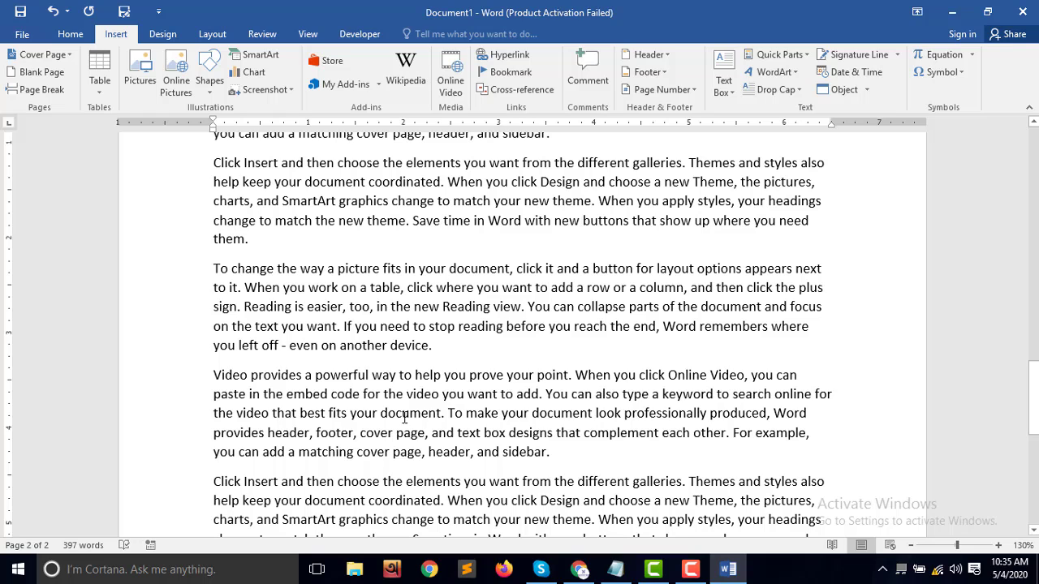
{"action": "scroll", "coordinate": [424, 434], "scroll_direction": "down", "scroll_amount": 3}
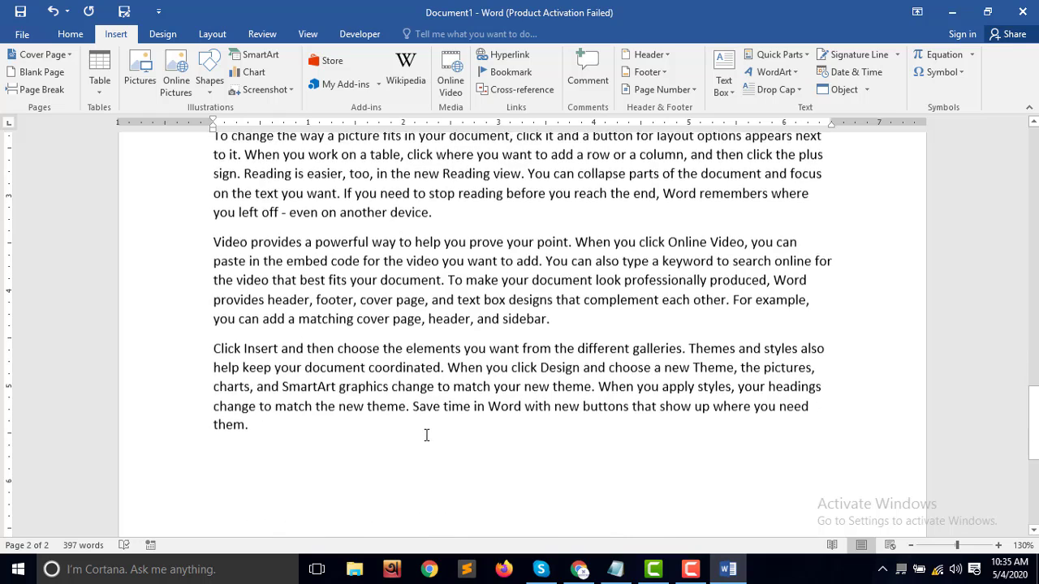
{"action": "scroll", "coordinate": [423, 431], "scroll_direction": "up", "scroll_amount": 4}
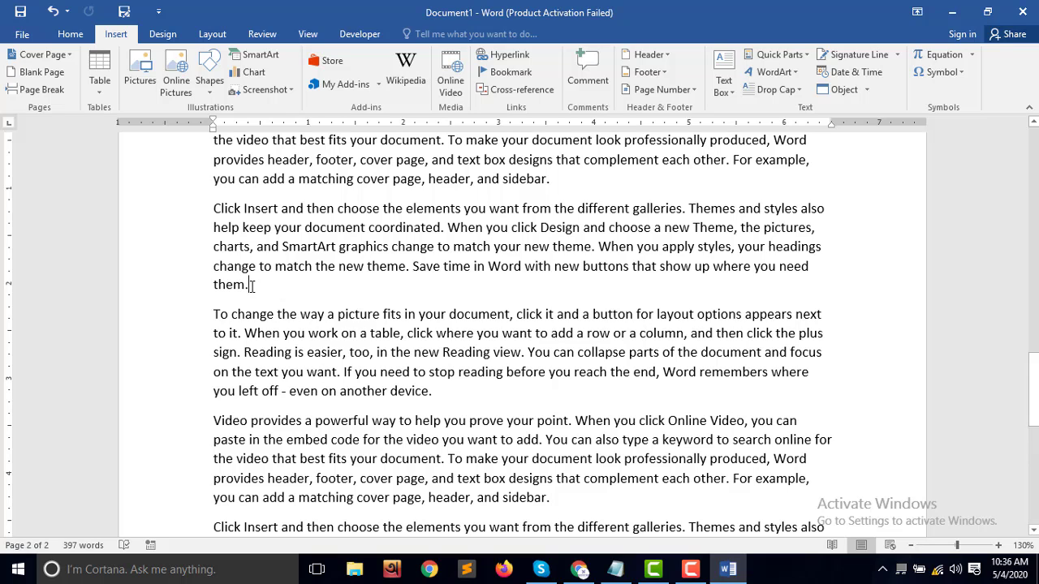
Step: Insert a page break after 'them.' and scroll through to check where 'To change the way' lands
{"action": "left_click", "coordinate": [33, 91]}
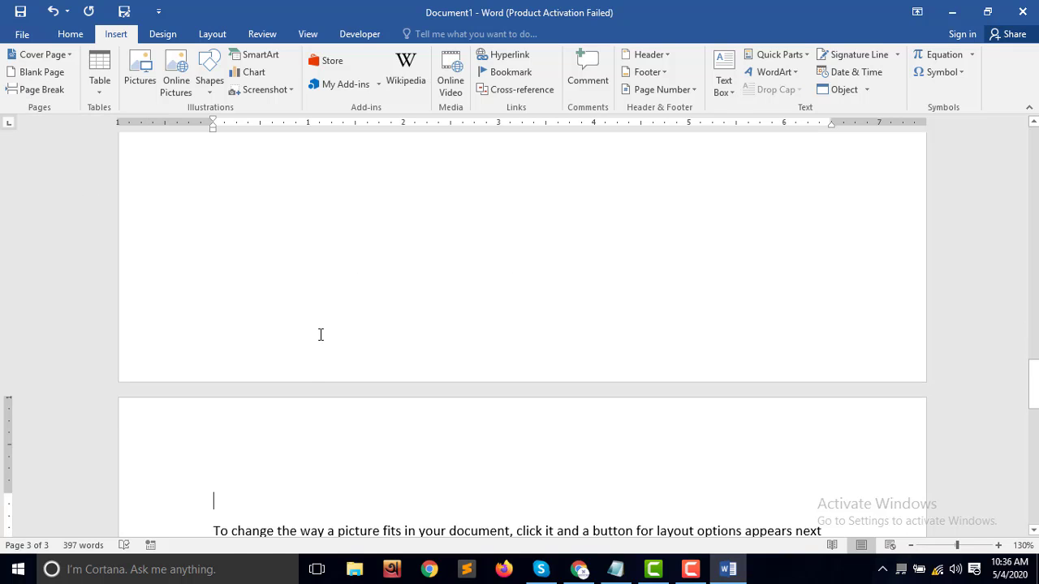
{"action": "scroll", "coordinate": [317, 379], "scroll_direction": "up", "scroll_amount": 10}
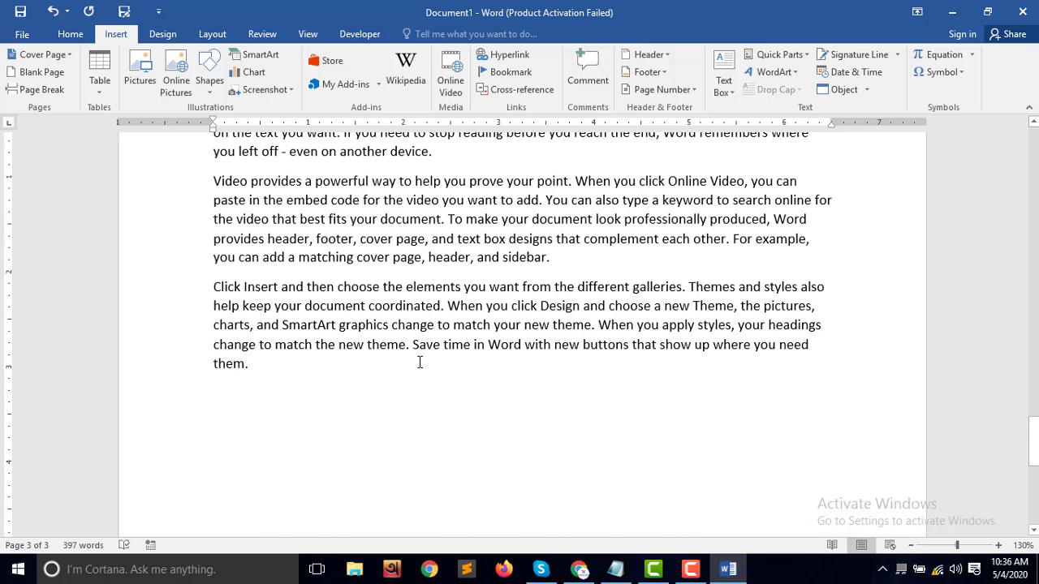
{"action": "scroll", "coordinate": [416, 362], "scroll_direction": "up", "scroll_amount": 3}
{"action": "scroll", "coordinate": [419, 362], "scroll_direction": "up", "scroll_amount": 3}
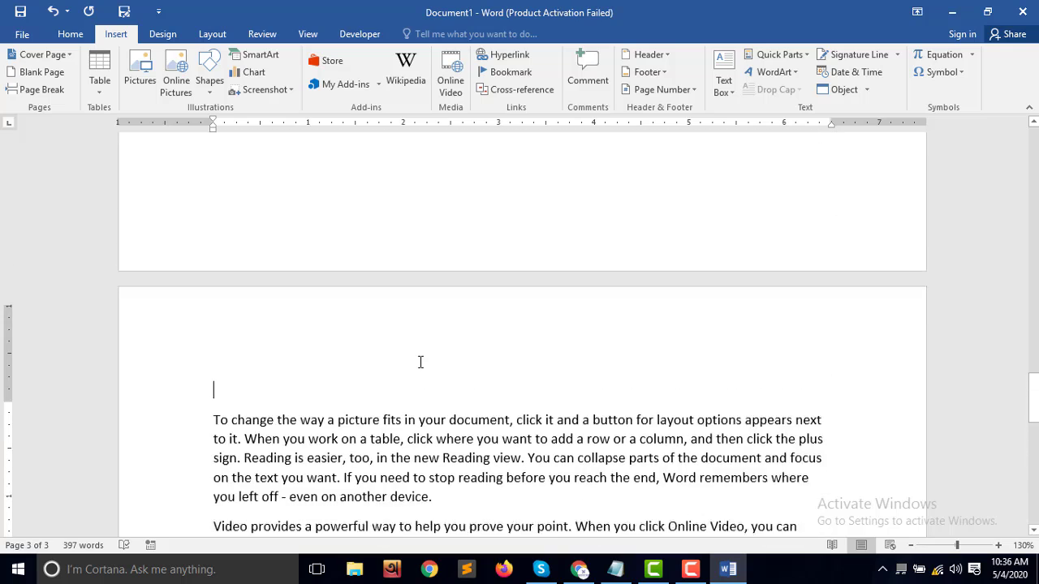
{"action": "scroll", "coordinate": [418, 362], "scroll_direction": "down", "scroll_amount": 8}
{"action": "scroll", "coordinate": [419, 362], "scroll_direction": "up", "scroll_amount": 3}
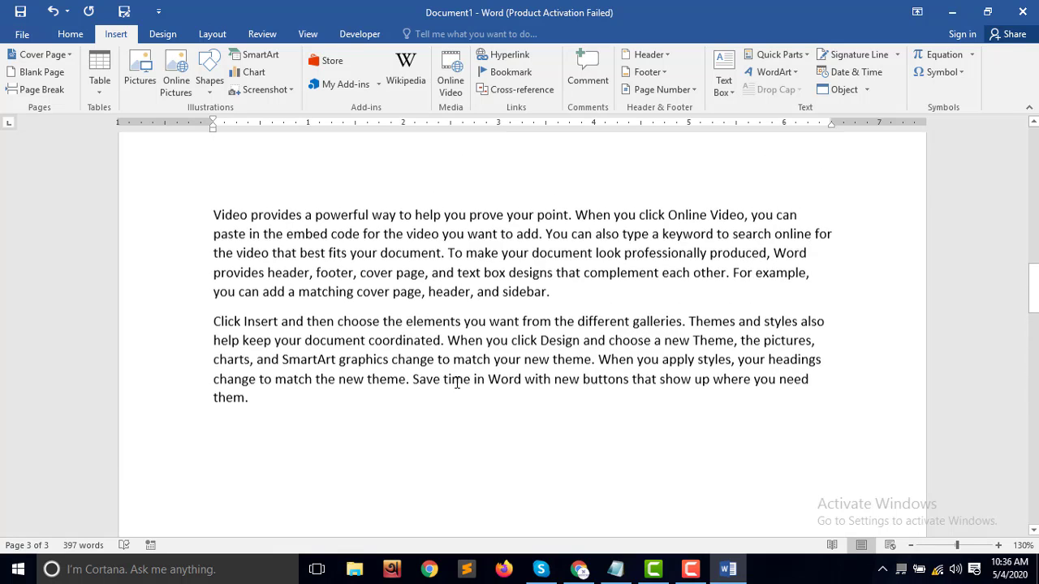
{"action": "scroll", "coordinate": [452, 382], "scroll_direction": "down", "scroll_amount": 6}
{"action": "scroll", "coordinate": [452, 383], "scroll_direction": "down", "scroll_amount": 2}
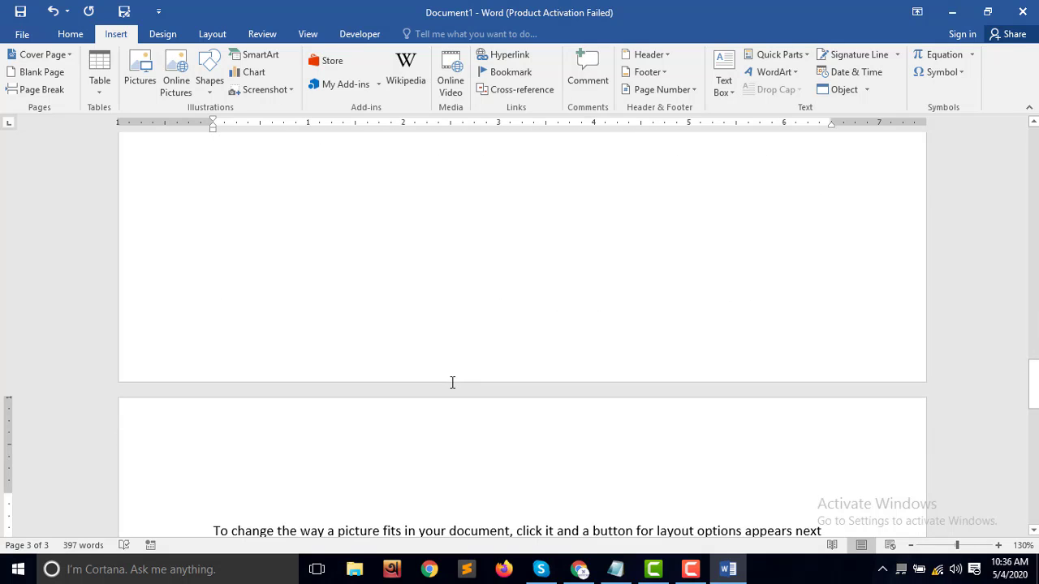
{"action": "scroll", "coordinate": [452, 382], "scroll_direction": "up", "scroll_amount": 7}
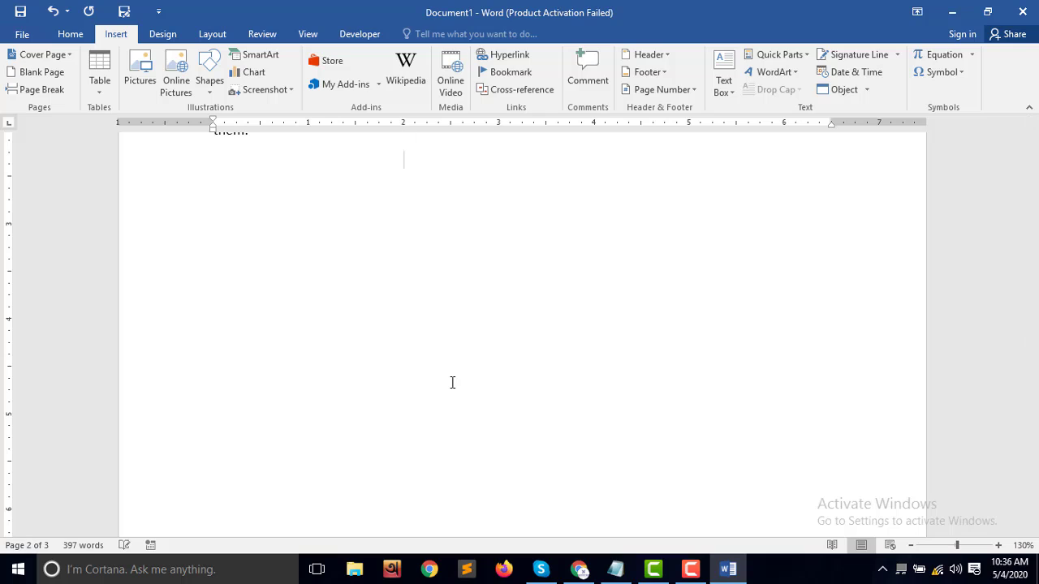
{"action": "scroll", "coordinate": [453, 357], "scroll_direction": "up", "scroll_amount": 1}
{"action": "scroll", "coordinate": [453, 350], "scroll_direction": "up", "scroll_amount": 2}
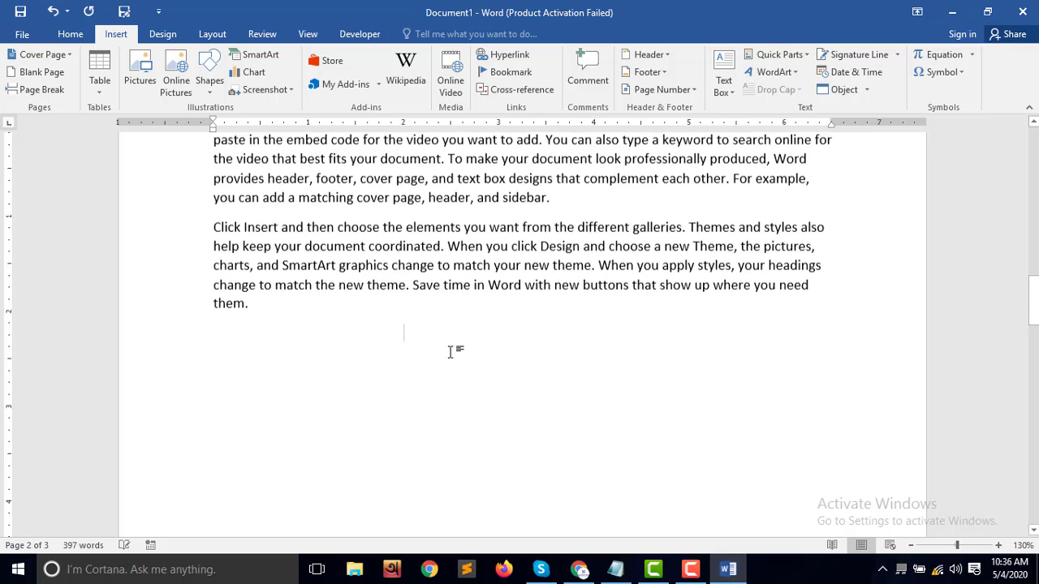
{"action": "scroll", "coordinate": [454, 351], "scroll_direction": "up", "scroll_amount": 3}
{"action": "scroll", "coordinate": [452, 352], "scroll_direction": "up", "scroll_amount": 4}
{"action": "scroll", "coordinate": [452, 352], "scroll_direction": "up", "scroll_amount": 1}
{"action": "scroll", "coordinate": [451, 353], "scroll_direction": "down", "scroll_amount": 9}
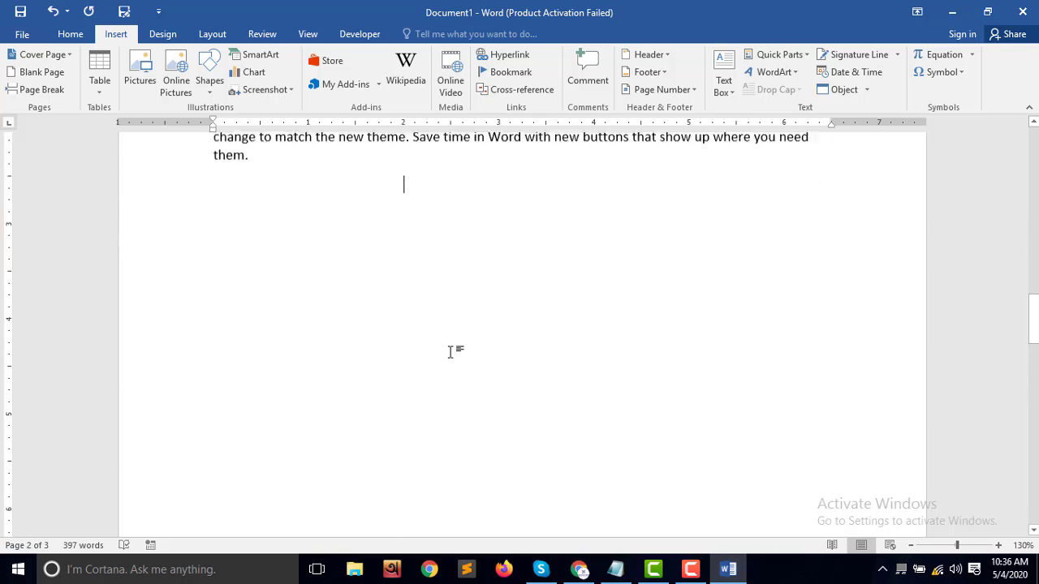
{"action": "scroll", "coordinate": [451, 352], "scroll_direction": "down", "scroll_amount": 3}
{"action": "scroll", "coordinate": [450, 351], "scroll_direction": "down", "scroll_amount": 8}
{"action": "scroll", "coordinate": [450, 351], "scroll_direction": "down", "scroll_amount": 3}
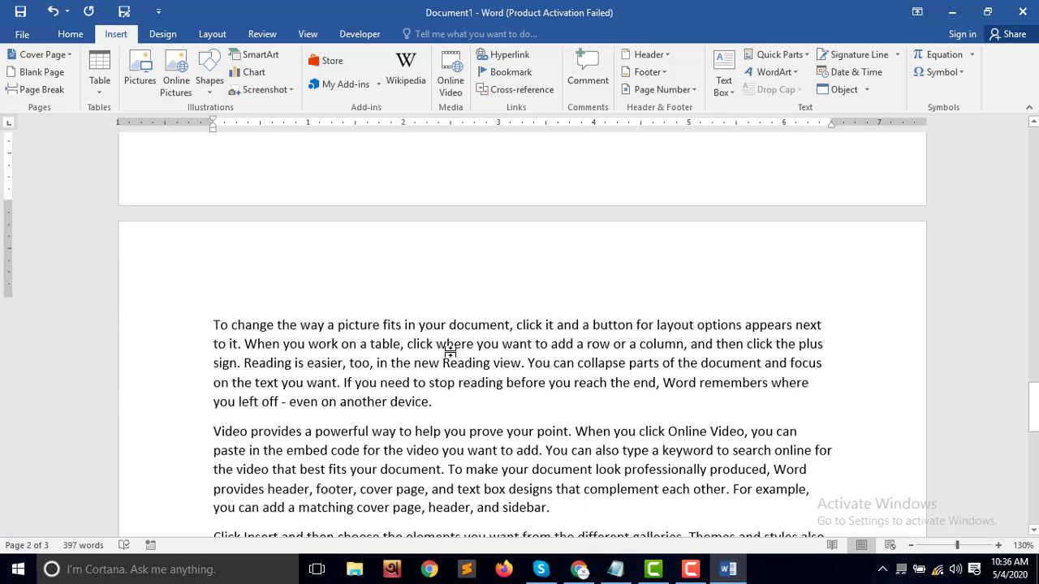
{"action": "scroll", "coordinate": [450, 351], "scroll_direction": "up", "scroll_amount": 13}
{"action": "scroll", "coordinate": [451, 352], "scroll_direction": "up", "scroll_amount": 4}
{"action": "scroll", "coordinate": [450, 351], "scroll_direction": "up", "scroll_amount": 3}
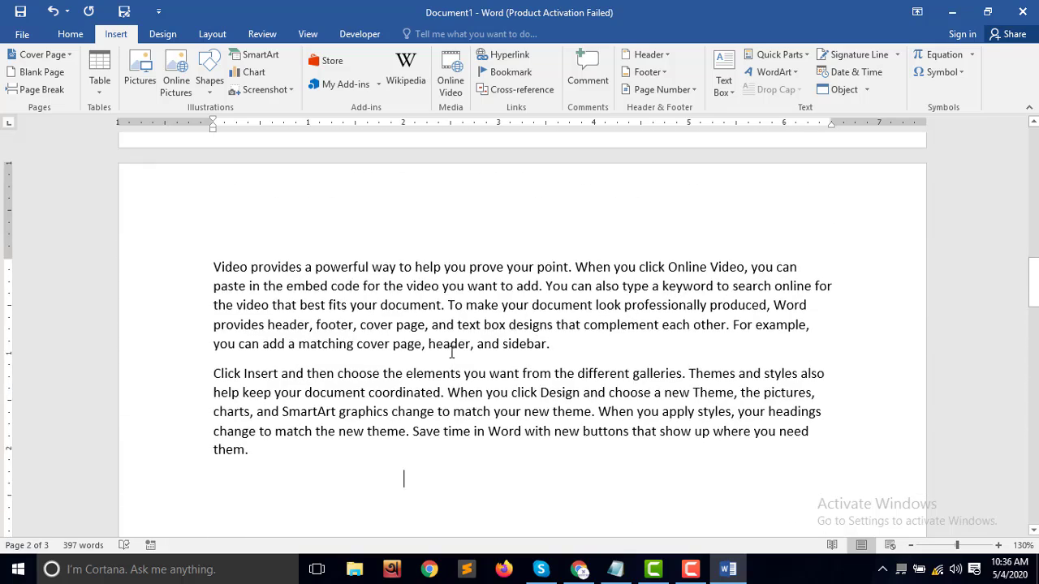
{"action": "scroll", "coordinate": [450, 352], "scroll_direction": "down", "scroll_amount": 4}
Step: Delete the old page break and empty line, then start 'To change the way' on a new page
{"action": "key", "text": "BackSpace"}
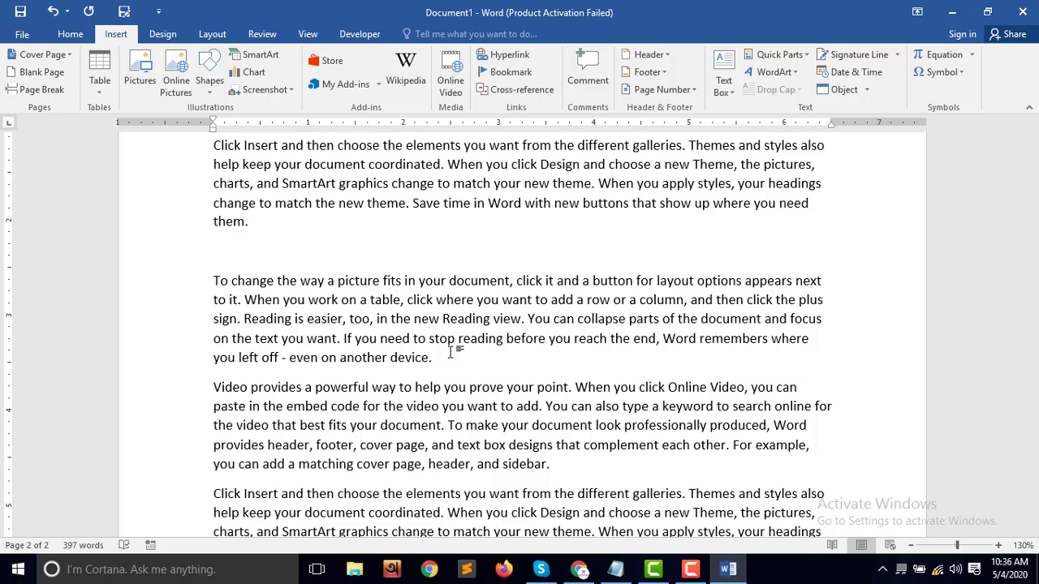
{"action": "key", "text": "BackSpace"}
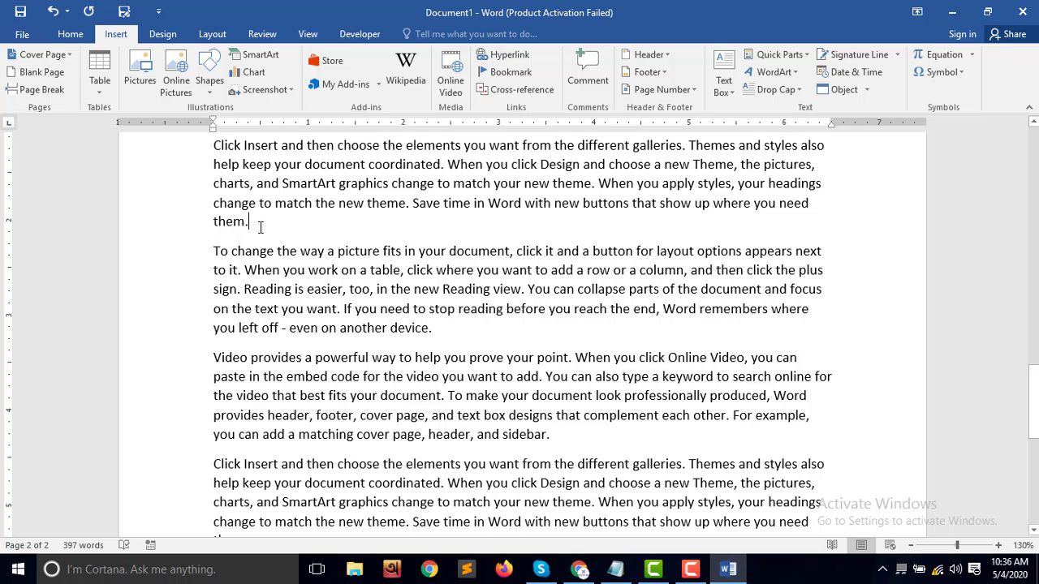
{"action": "left_click", "coordinate": [37, 95]}
{"action": "scroll", "coordinate": [269, 301], "scroll_direction": "down", "scroll_amount": 5}
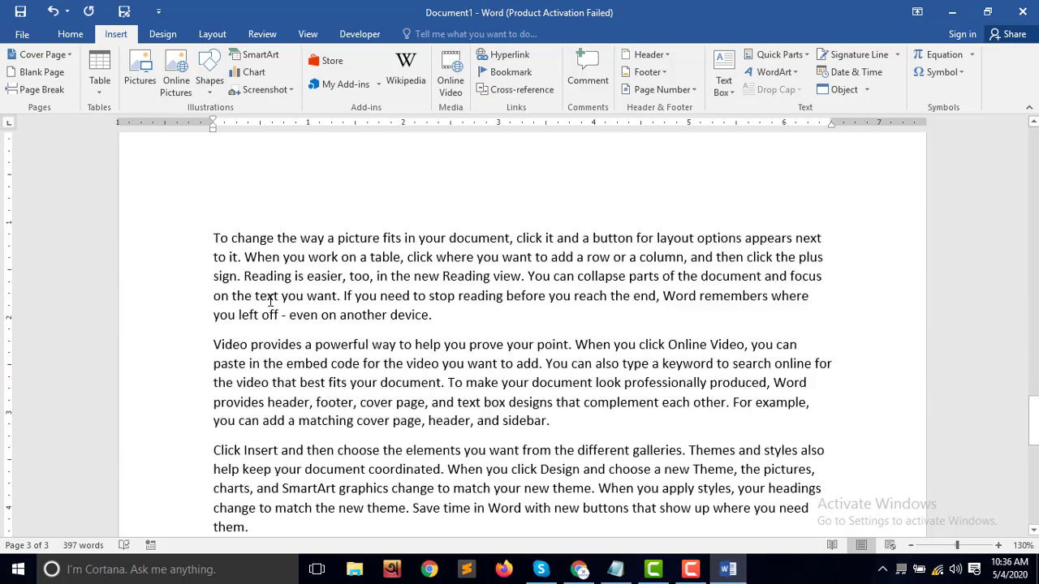
{"action": "scroll", "coordinate": [272, 299], "scroll_direction": "down", "scroll_amount": 5}
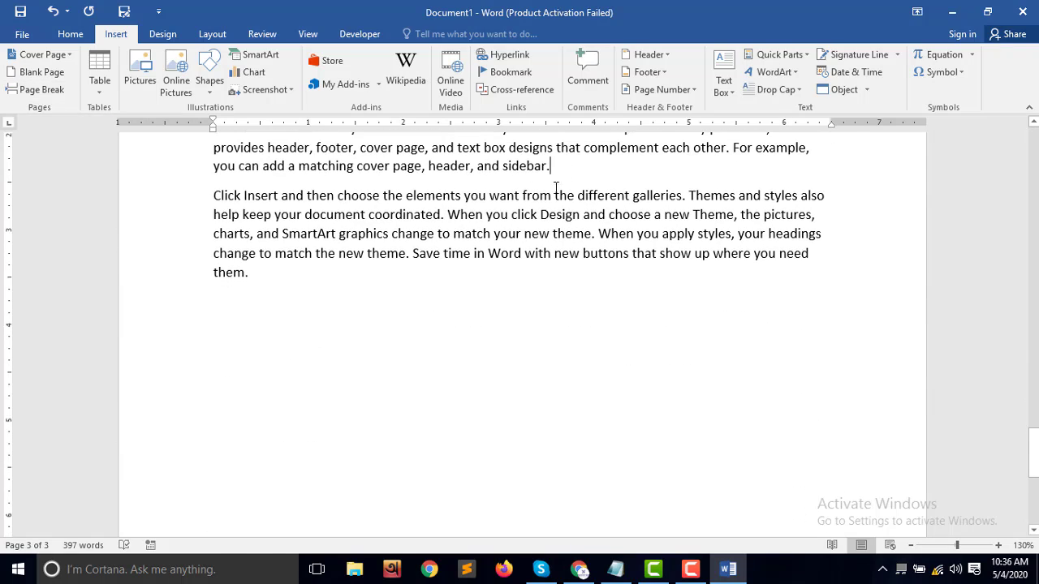
Step: Start the final 'Click Insert' paragraph on its own page, giving four pages
{"action": "left_click", "coordinate": [39, 89]}
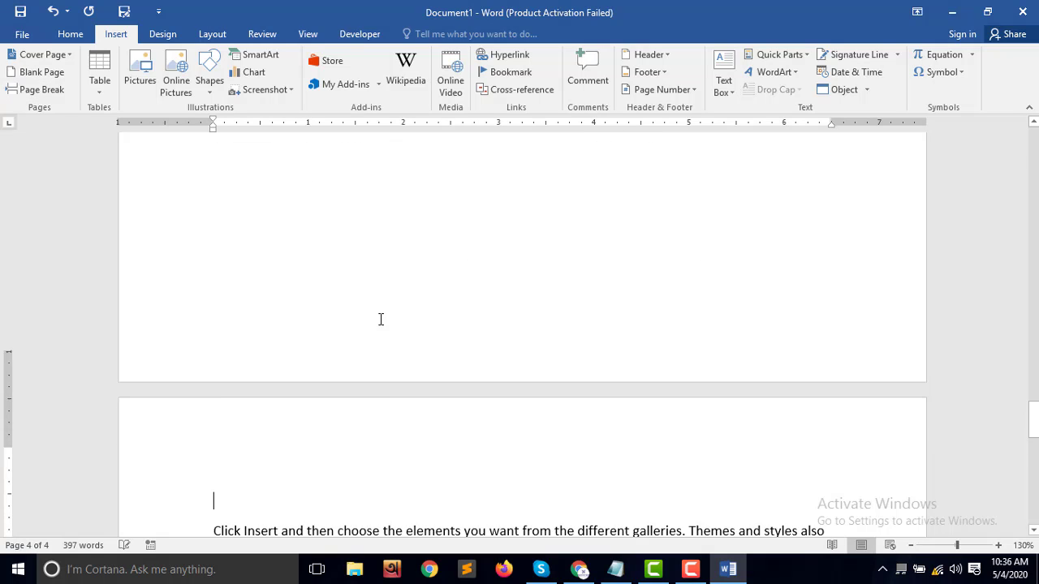
{"action": "scroll", "coordinate": [325, 333], "scroll_direction": "down", "scroll_amount": 4}
{"action": "scroll", "coordinate": [284, 378], "scroll_direction": "down", "scroll_amount": 1}
{"action": "scroll", "coordinate": [290, 374], "scroll_direction": "up", "scroll_amount": 3}
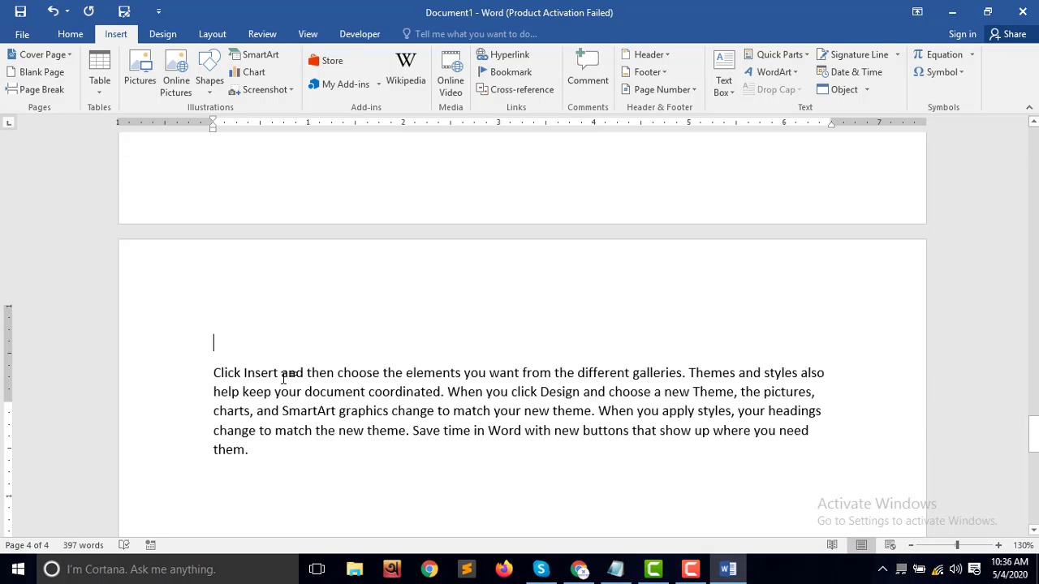
{"action": "scroll", "coordinate": [397, 401], "scroll_direction": "up", "scroll_amount": 1}
{"action": "scroll", "coordinate": [399, 401], "scroll_direction": "up", "scroll_amount": 10}
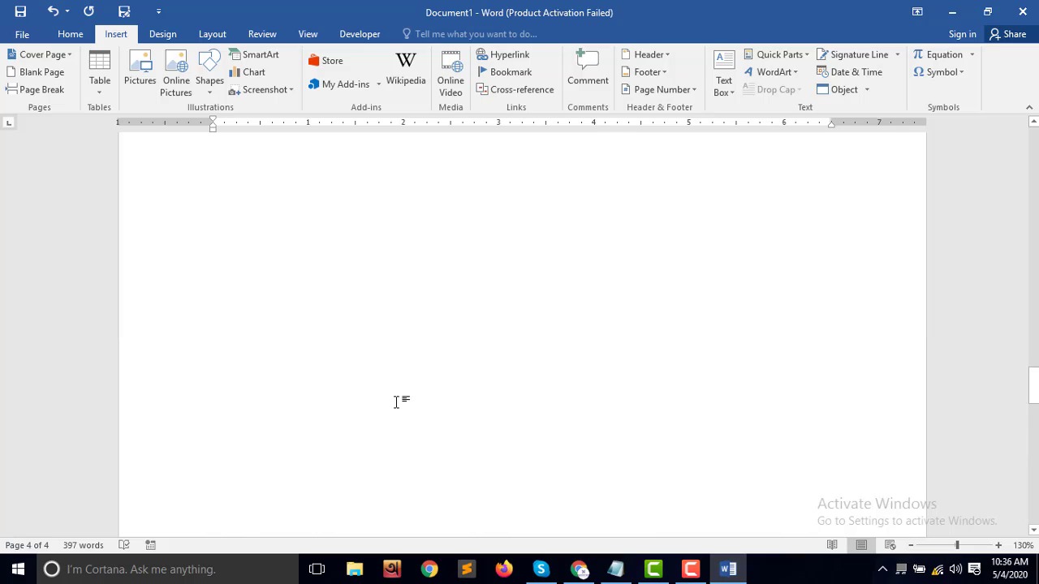
{"action": "scroll", "coordinate": [398, 401], "scroll_direction": "up", "scroll_amount": 3}
{"action": "scroll", "coordinate": [398, 401], "scroll_direction": "down", "scroll_amount": 8}
{"action": "scroll", "coordinate": [397, 403], "scroll_direction": "up", "scroll_amount": 4}
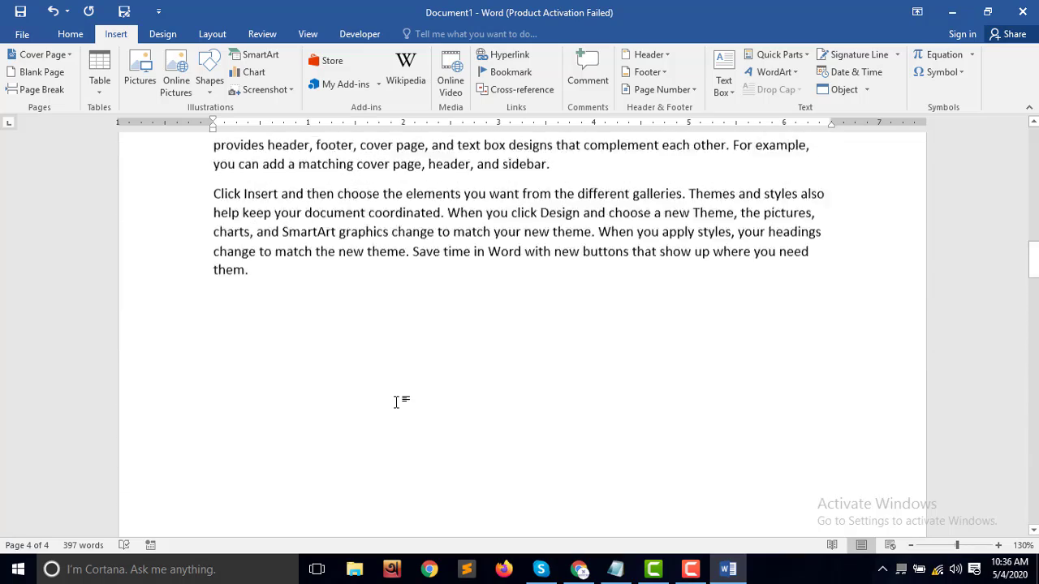
{"action": "scroll", "coordinate": [398, 403], "scroll_direction": "up", "scroll_amount": 5}
{"action": "scroll", "coordinate": [398, 403], "scroll_direction": "up", "scroll_amount": 10}
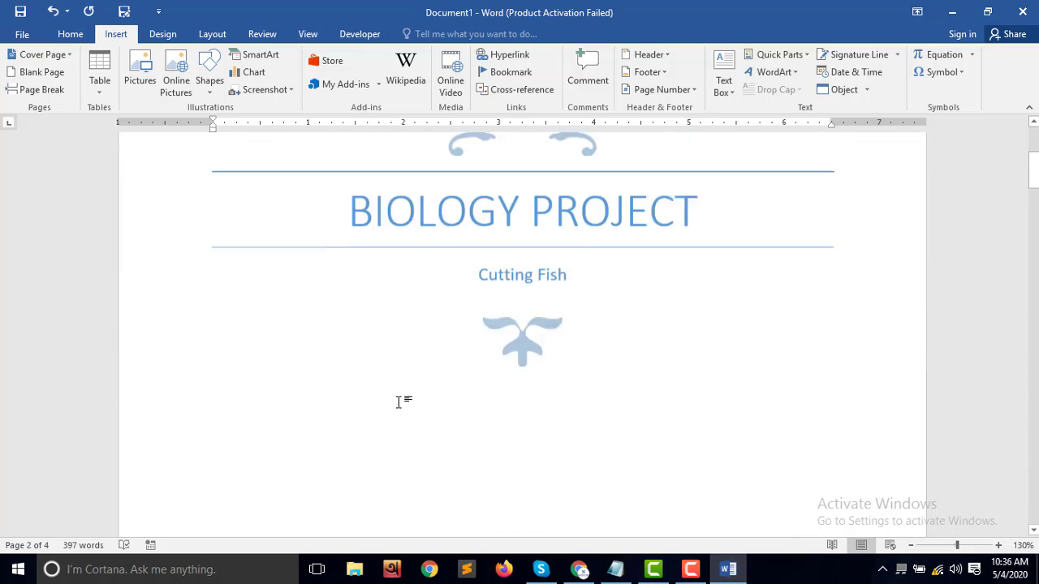
{"action": "scroll", "coordinate": [398, 402], "scroll_direction": "down", "scroll_amount": 2}
{"action": "scroll", "coordinate": [398, 401], "scroll_direction": "down", "scroll_amount": 15}
{"action": "scroll", "coordinate": [398, 401], "scroll_direction": "down", "scroll_amount": 8}
{"action": "scroll", "coordinate": [399, 401], "scroll_direction": "down", "scroll_amount": 6}
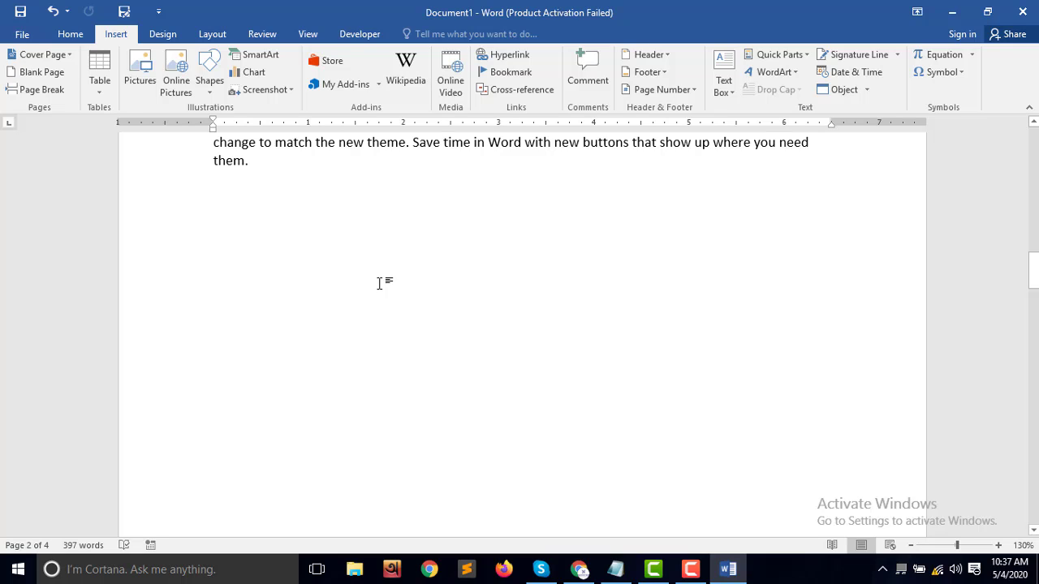
{"action": "scroll", "coordinate": [386, 298], "scroll_direction": "down", "scroll_amount": 3}
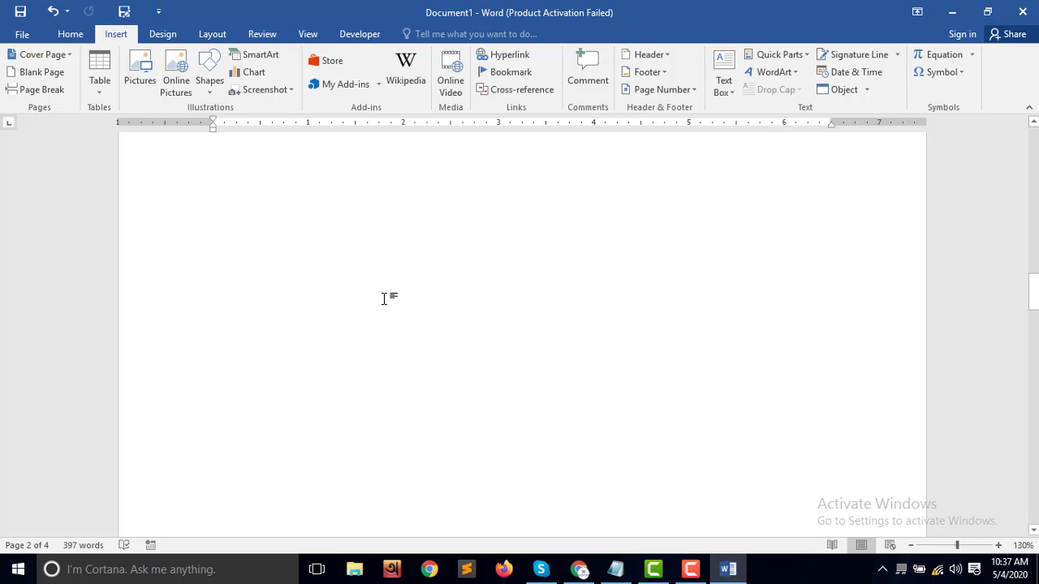
{"action": "scroll", "coordinate": [388, 298], "scroll_direction": "down", "scroll_amount": 2}
{"action": "scroll", "coordinate": [387, 298], "scroll_direction": "down", "scroll_amount": 4}
{"action": "scroll", "coordinate": [395, 346], "scroll_direction": "down", "scroll_amount": 3}
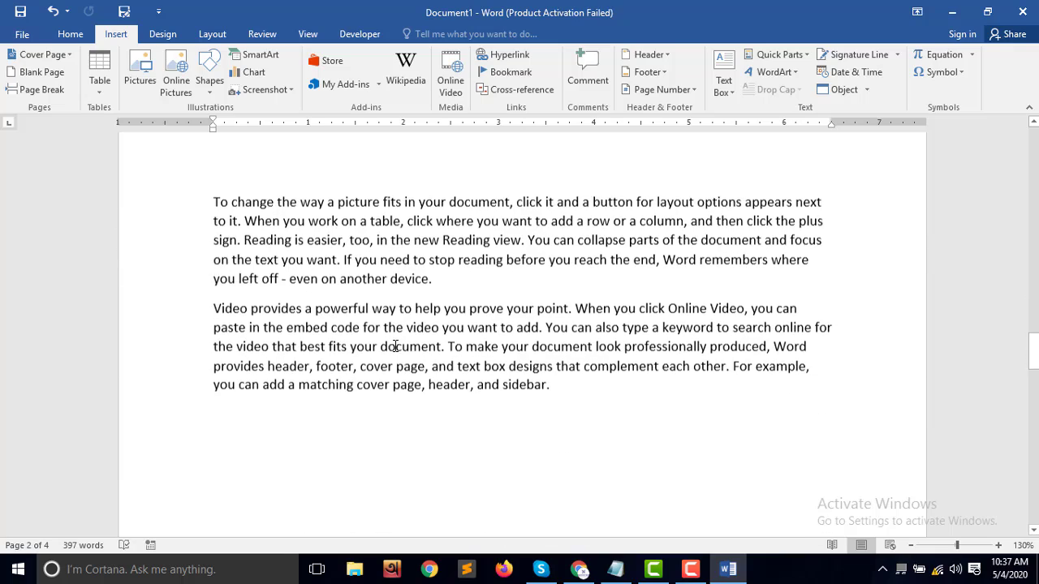
{"action": "scroll", "coordinate": [395, 346], "scroll_direction": "up", "scroll_amount": 3}
{"action": "scroll", "coordinate": [394, 346], "scroll_direction": "up", "scroll_amount": 5}
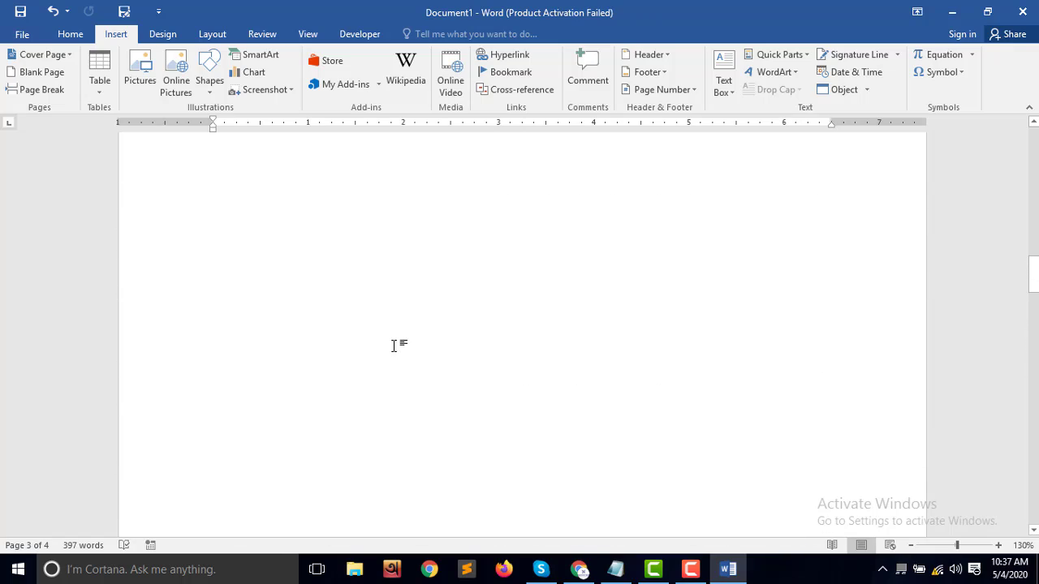
{"action": "scroll", "coordinate": [395, 345], "scroll_direction": "up", "scroll_amount": 2}
{"action": "scroll", "coordinate": [402, 381], "scroll_direction": "down", "scroll_amount": 5}
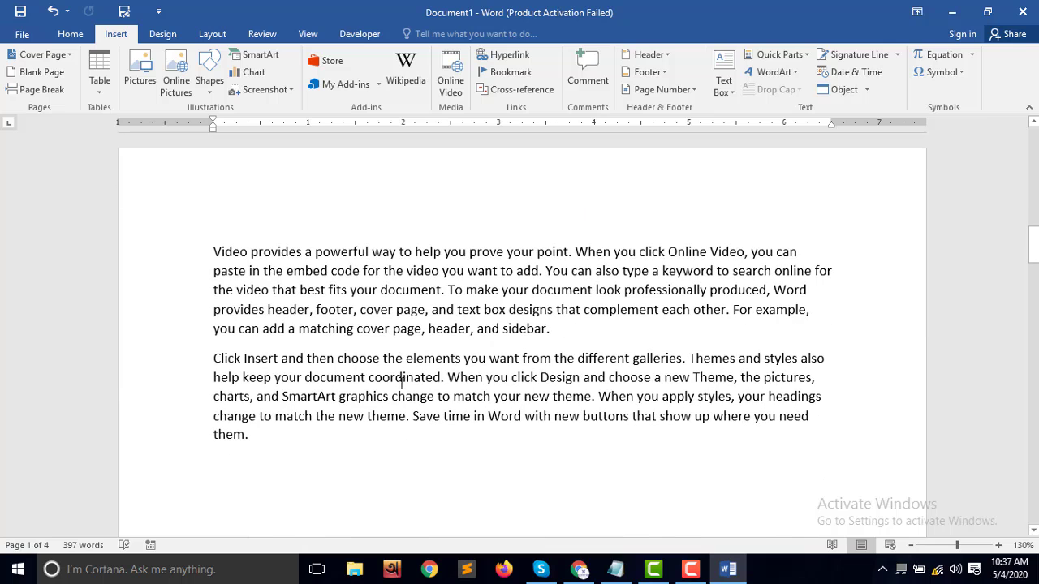
{"action": "scroll", "coordinate": [399, 482], "scroll_direction": "down", "scroll_amount": 10}
{"action": "scroll", "coordinate": [400, 478], "scroll_direction": "down", "scroll_amount": 7}
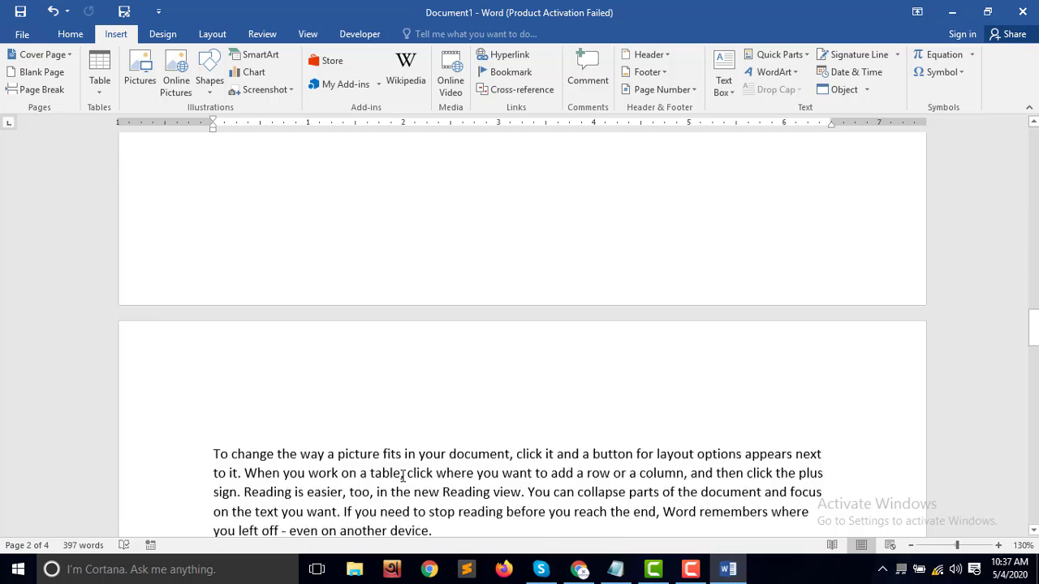
{"action": "scroll", "coordinate": [400, 478], "scroll_direction": "down", "scroll_amount": 5}
{"action": "left_click", "coordinate": [228, 266]}
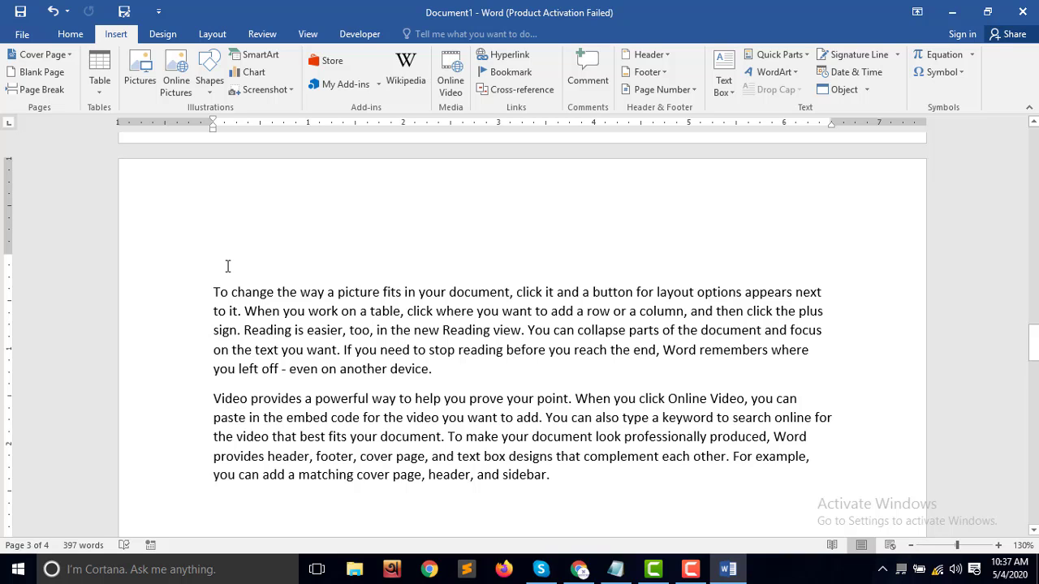
{"action": "scroll", "coordinate": [321, 291], "scroll_direction": "down", "scroll_amount": 3}
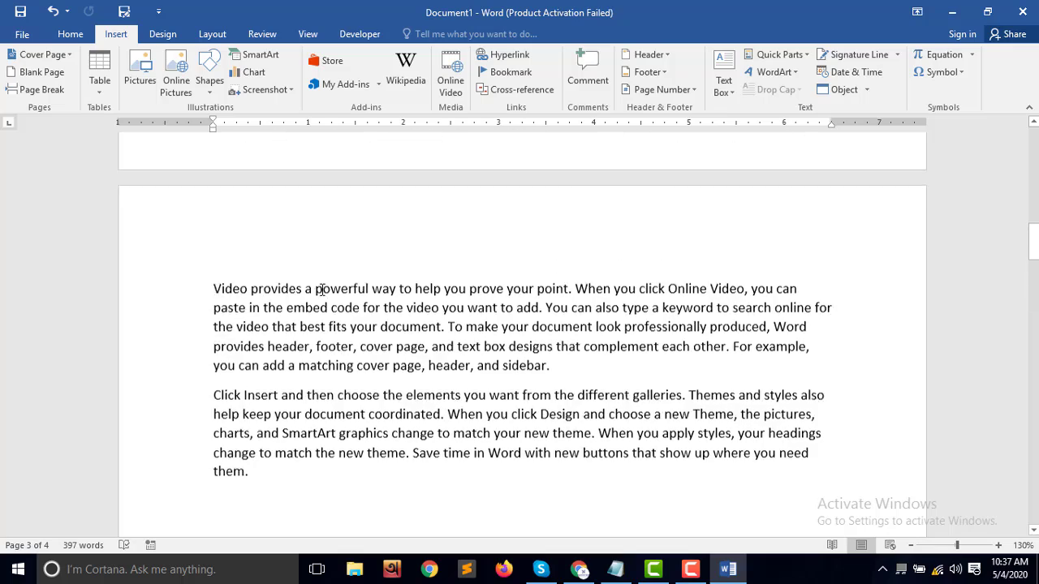
{"action": "scroll", "coordinate": [321, 290], "scroll_direction": "up", "scroll_amount": 3}
{"action": "scroll", "coordinate": [333, 259], "scroll_direction": "down", "scroll_amount": 3}
{"action": "scroll", "coordinate": [348, 230], "scroll_direction": "down", "scroll_amount": 3}
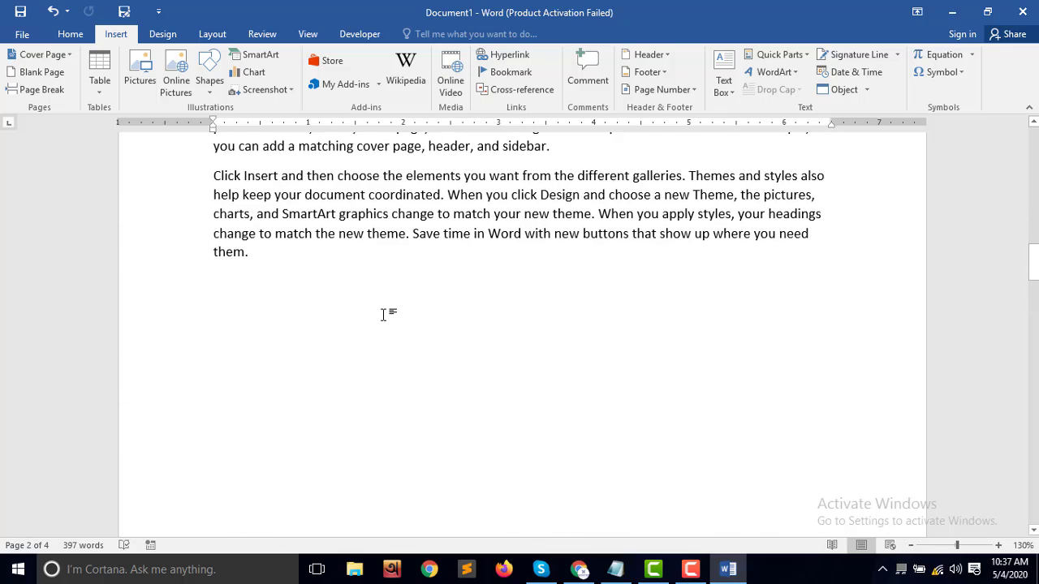
{"action": "scroll", "coordinate": [384, 315], "scroll_direction": "down", "scroll_amount": 3}
{"action": "scroll", "coordinate": [384, 315], "scroll_direction": "down", "scroll_amount": 5}
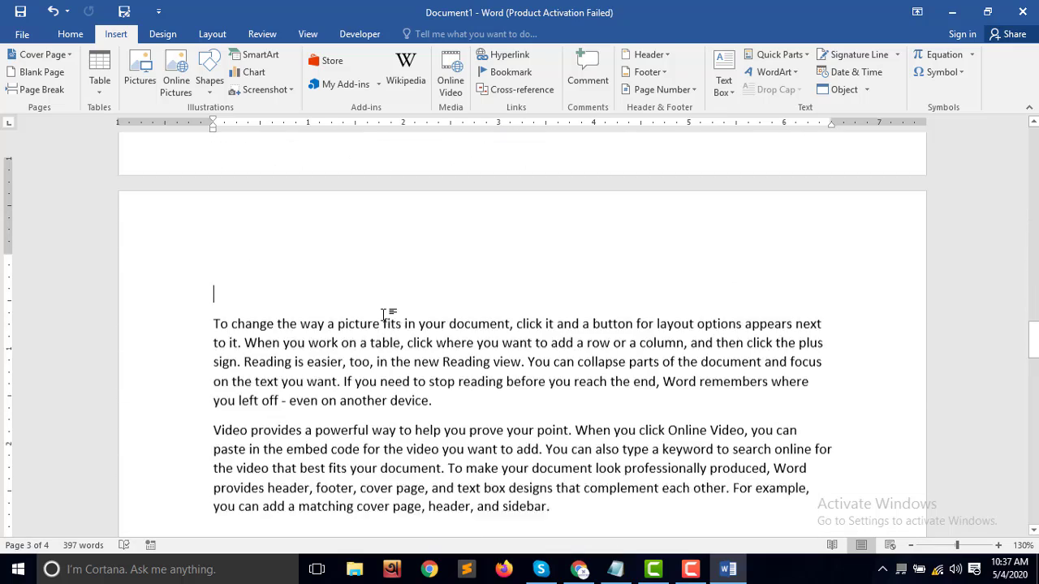
{"action": "scroll", "coordinate": [384, 315], "scroll_direction": "down", "scroll_amount": 2}
{"action": "scroll", "coordinate": [384, 315], "scroll_direction": "down", "scroll_amount": 5}
{"action": "scroll", "coordinate": [384, 315], "scroll_direction": "down", "scroll_amount": 5}
{"action": "scroll", "coordinate": [385, 315], "scroll_direction": "down", "scroll_amount": 3}
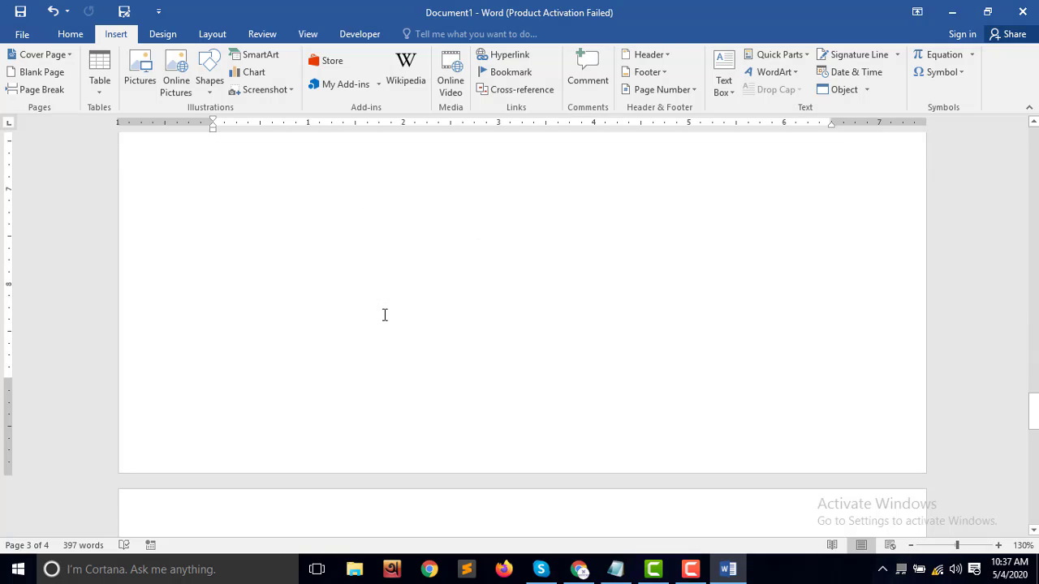
{"action": "scroll", "coordinate": [390, 316], "scroll_direction": "up", "scroll_amount": 5}
{"action": "scroll", "coordinate": [394, 365], "scroll_direction": "up", "scroll_amount": 5}
{"action": "scroll", "coordinate": [402, 414], "scroll_direction": "down", "scroll_amount": 5}
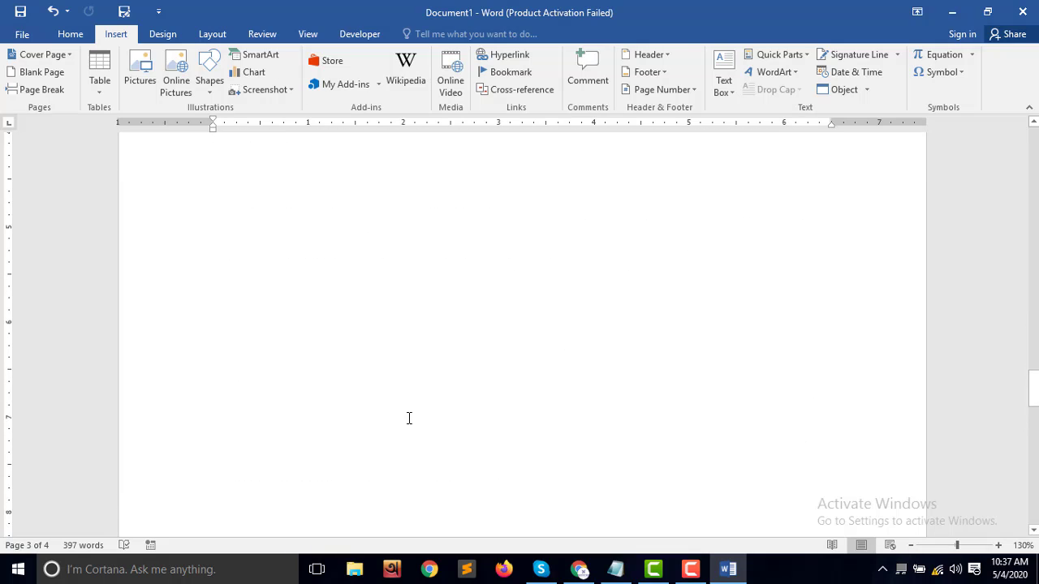
{"action": "scroll", "coordinate": [409, 418], "scroll_direction": "down", "scroll_amount": 3}
{"action": "scroll", "coordinate": [409, 418], "scroll_direction": "down", "scroll_amount": 3}
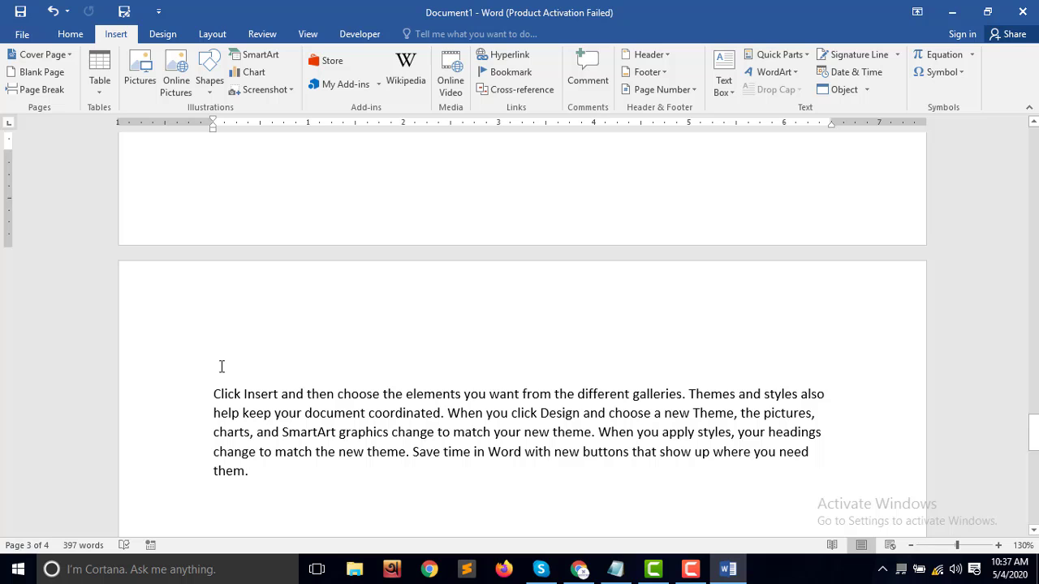
{"action": "scroll", "coordinate": [320, 348], "scroll_direction": "down", "scroll_amount": 15}
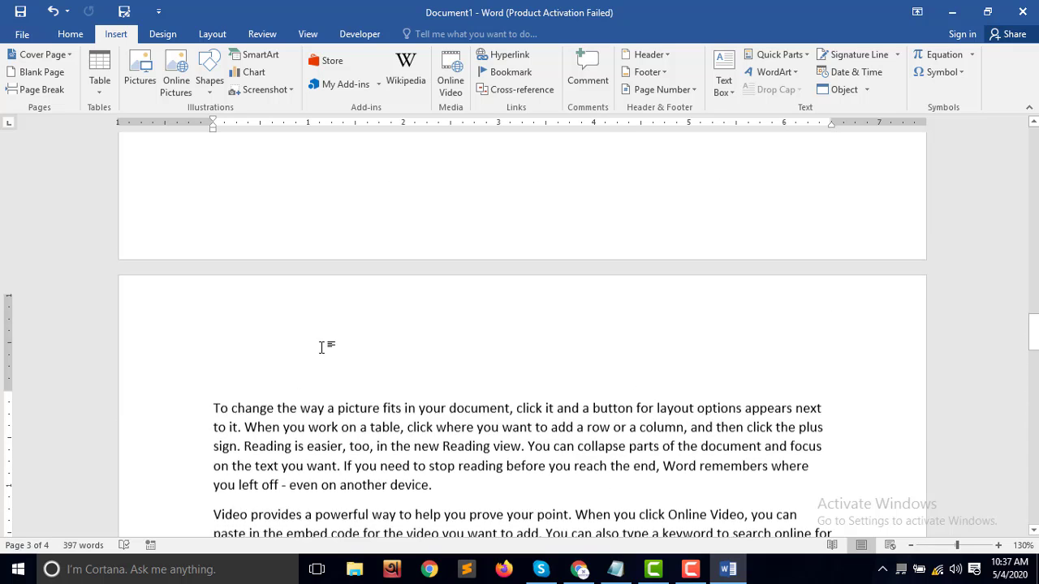
{"action": "scroll", "coordinate": [320, 347], "scroll_direction": "up", "scroll_amount": 3}
{"action": "scroll", "coordinate": [285, 307], "scroll_direction": "up", "scroll_amount": 4}
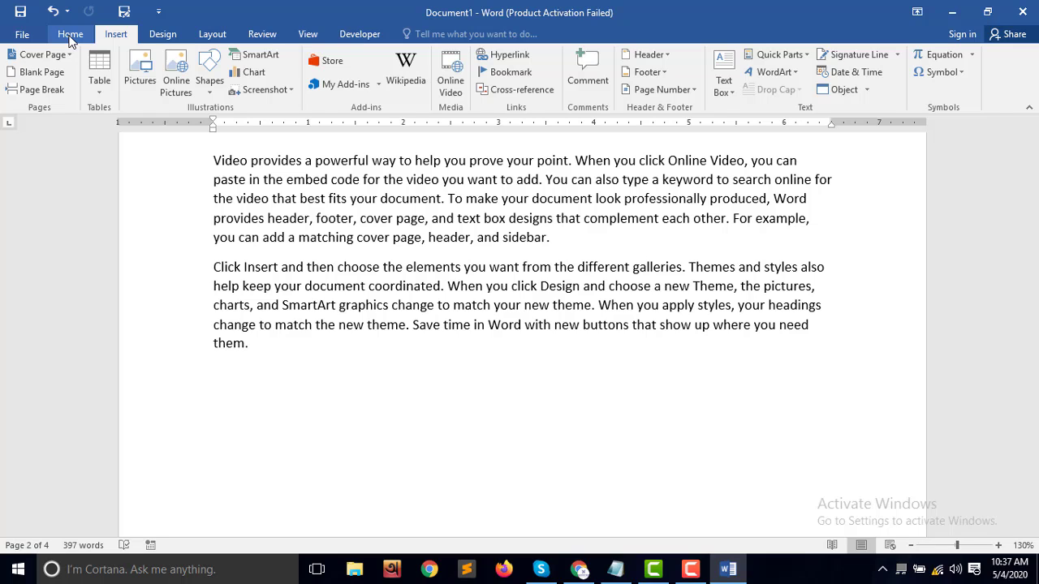
Step: Turn on Show/Hide ¶ on the Home tab to reveal paragraph marks and page breaks
{"action": "left_click", "coordinate": [71, 36]}
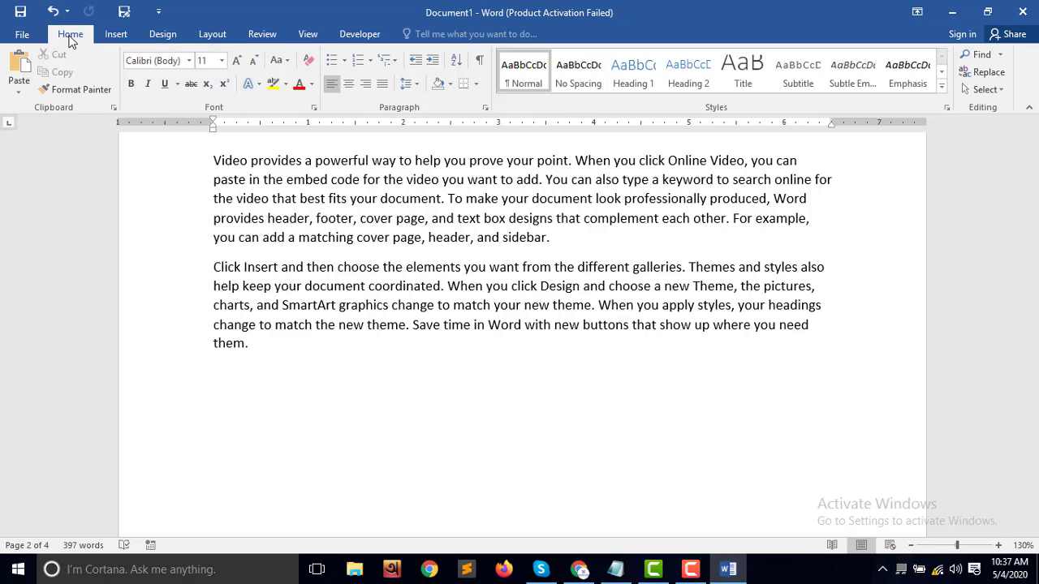
{"action": "left_click", "coordinate": [481, 63]}
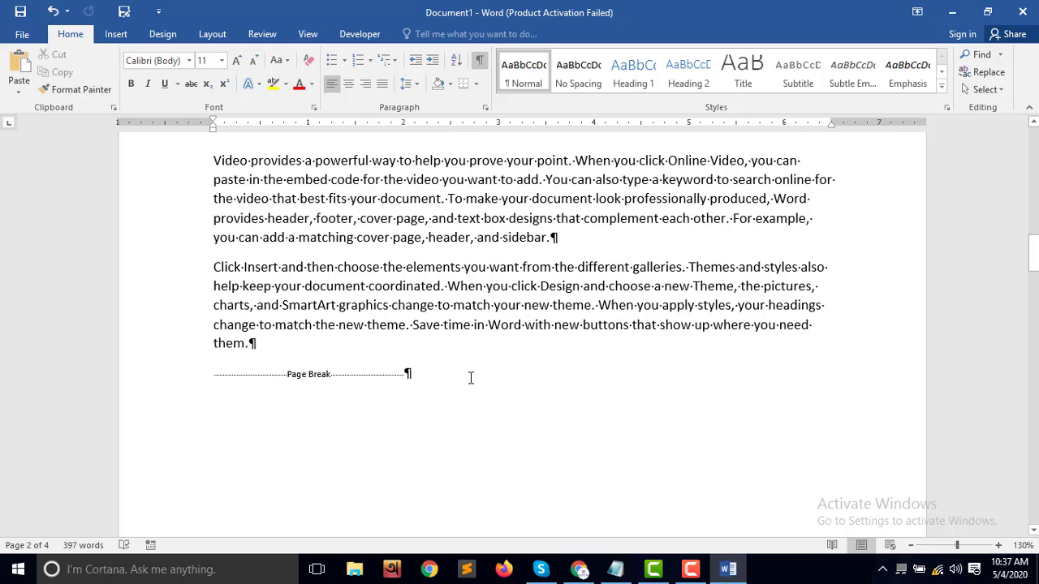
{"action": "scroll", "coordinate": [404, 395], "scroll_direction": "down", "scroll_amount": 2}
{"action": "scroll", "coordinate": [404, 395], "scroll_direction": "down", "scroll_amount": 5}
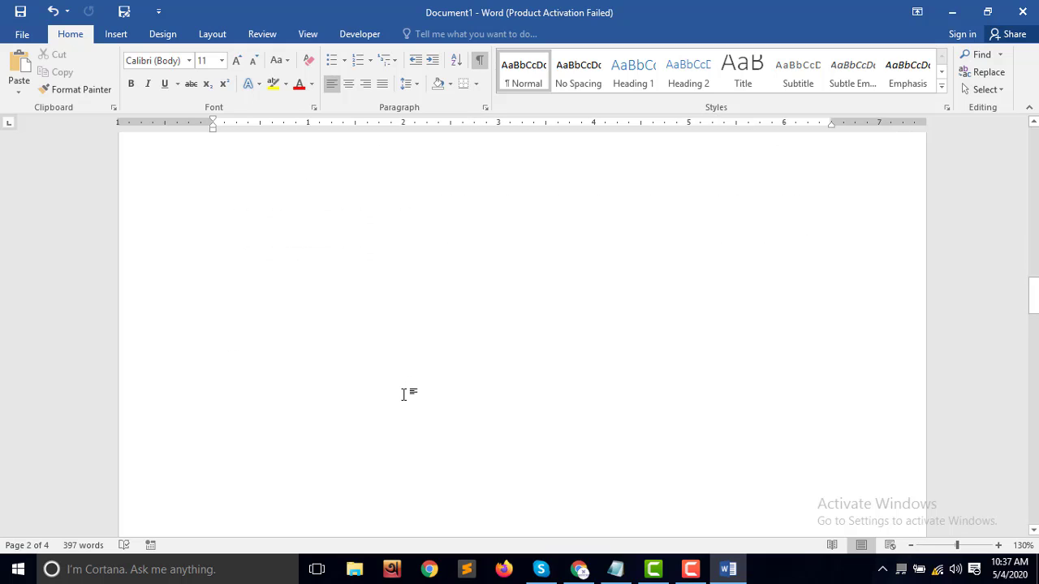
{"action": "scroll", "coordinate": [406, 390], "scroll_direction": "down", "scroll_amount": 10}
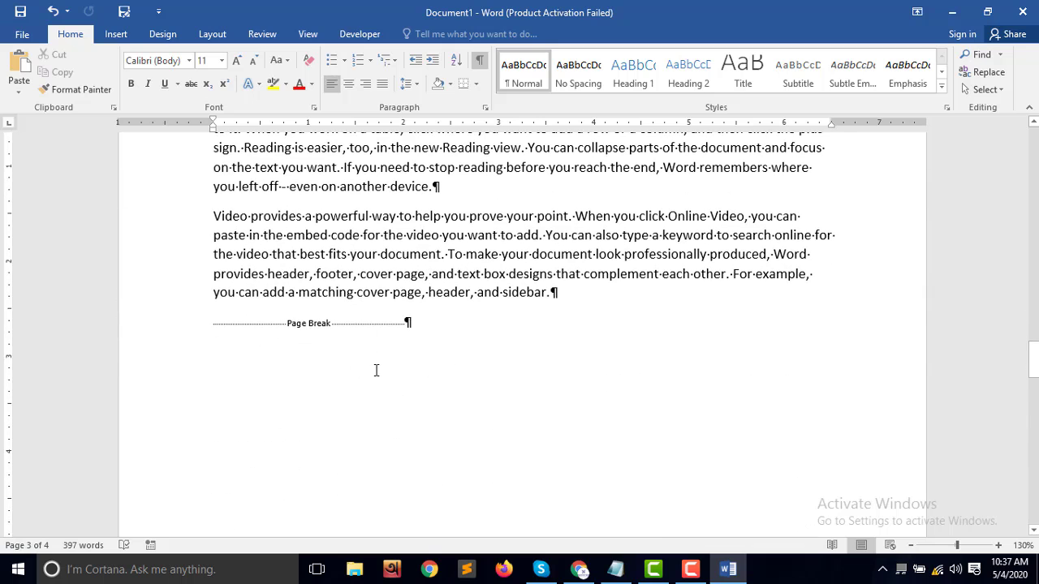
{"action": "scroll", "coordinate": [443, 349], "scroll_direction": "up", "scroll_amount": 4}
{"action": "scroll", "coordinate": [471, 328], "scroll_direction": "up", "scroll_amount": 5}
{"action": "scroll", "coordinate": [471, 328], "scroll_direction": "up", "scroll_amount": 5}
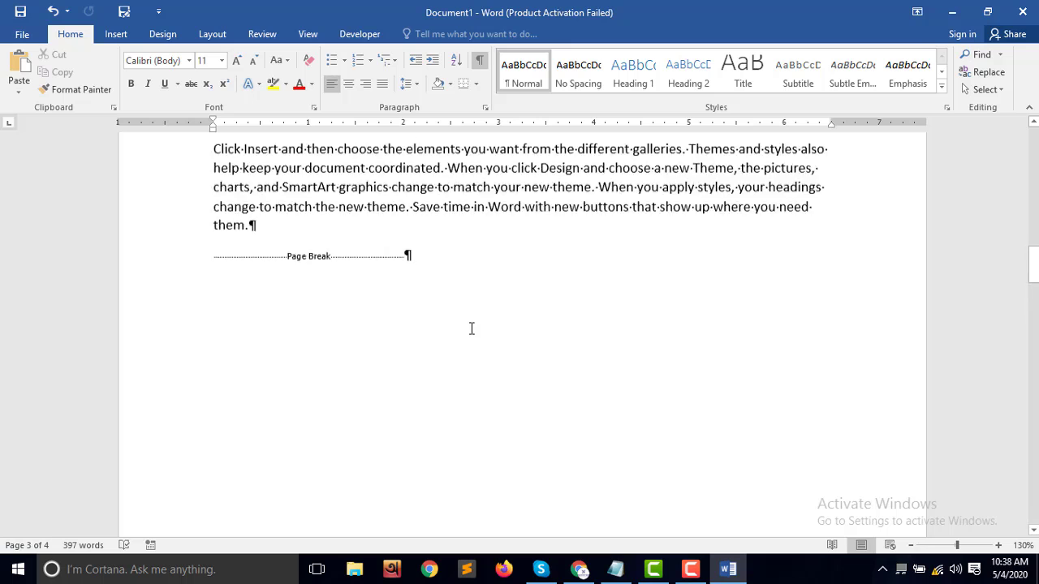
{"action": "scroll", "coordinate": [471, 328], "scroll_direction": "up", "scroll_amount": 2}
Step: Delete both Page Break lines and the leftover empty paragraphs, restoring 2 pages and 397 words
{"action": "left_click_drag", "start_coordinate": [338, 376], "coordinate": [238, 366]}
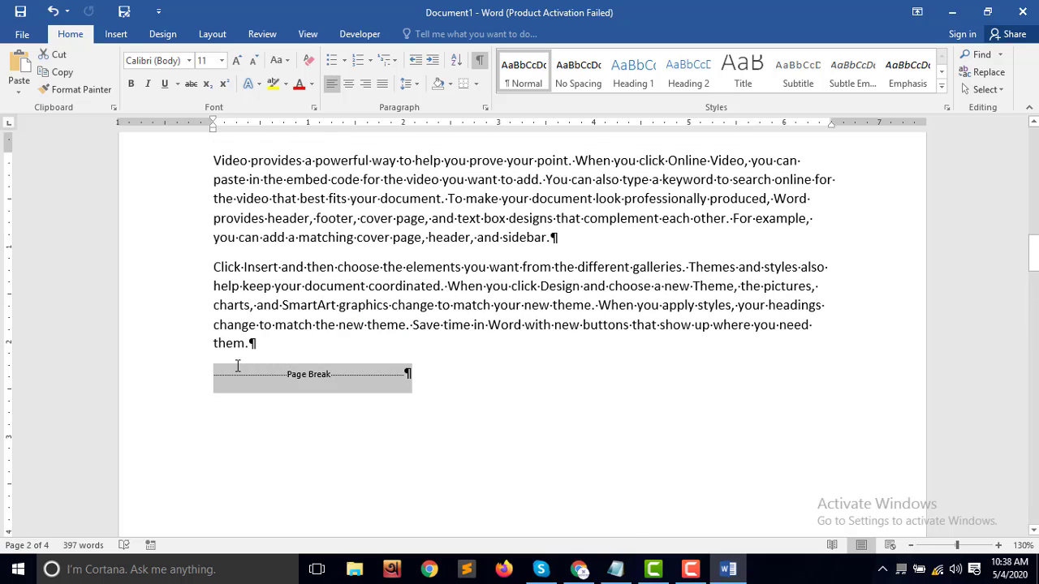
{"action": "key", "text": "Delete"}
{"action": "scroll", "coordinate": [244, 382], "scroll_direction": "down", "scroll_amount": 3}
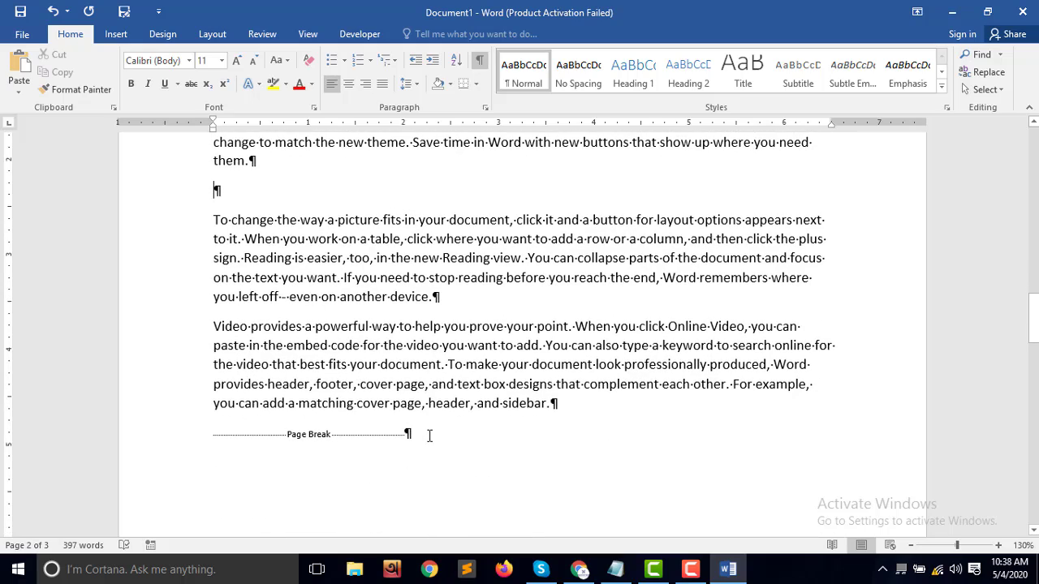
{"action": "mouse_move", "coordinate": [413, 436]}
{"action": "left_mouse_down"}
{"action": "mouse_move", "coordinate": [240, 439]}
{"action": "mouse_move", "coordinate": [335, 455]}
{"action": "left_mouse_up"}
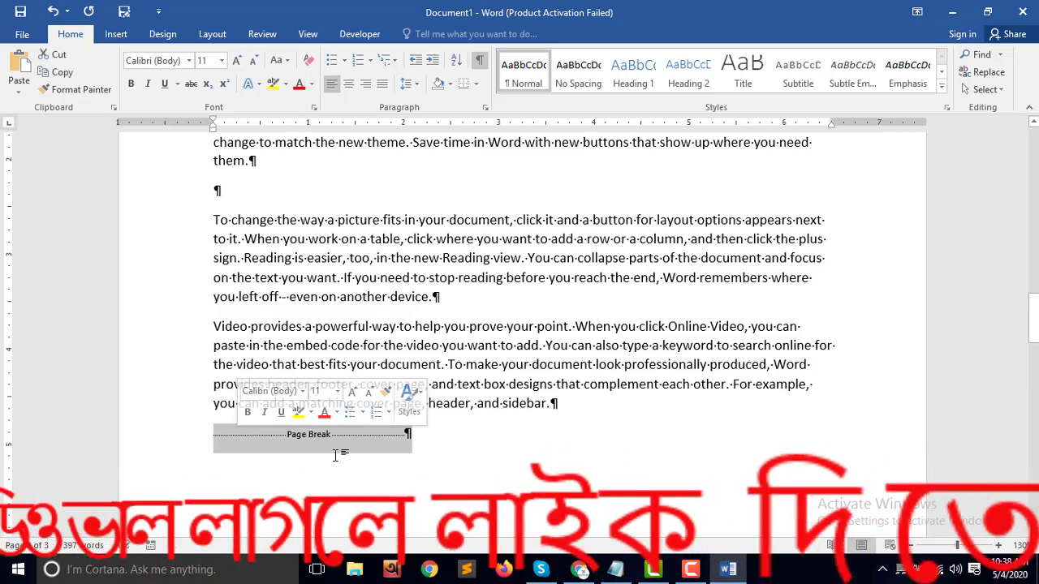
{"action": "key", "text": "Delete"}
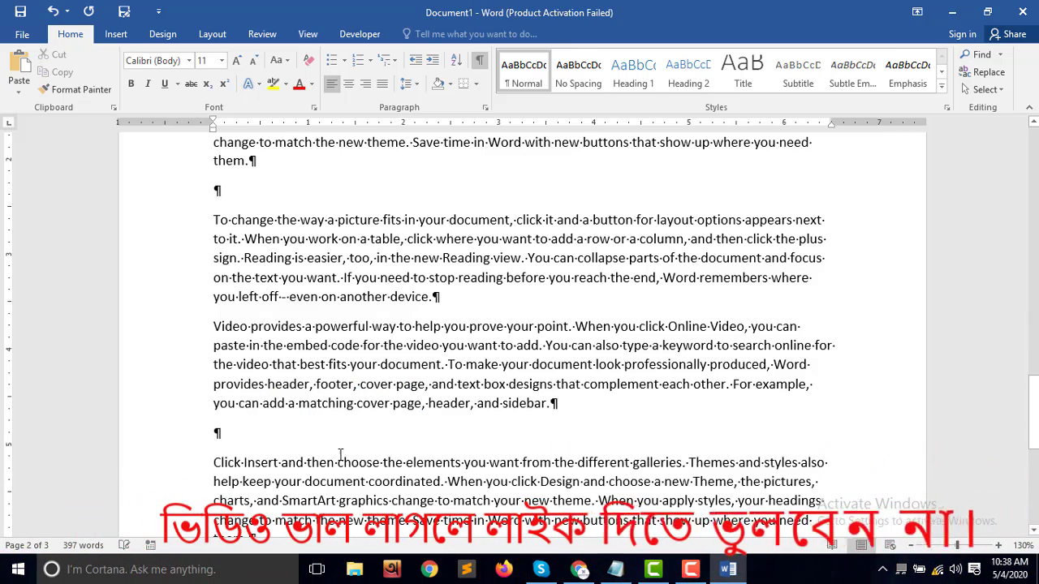
{"action": "scroll", "coordinate": [393, 452], "scroll_direction": "down", "scroll_amount": 3}
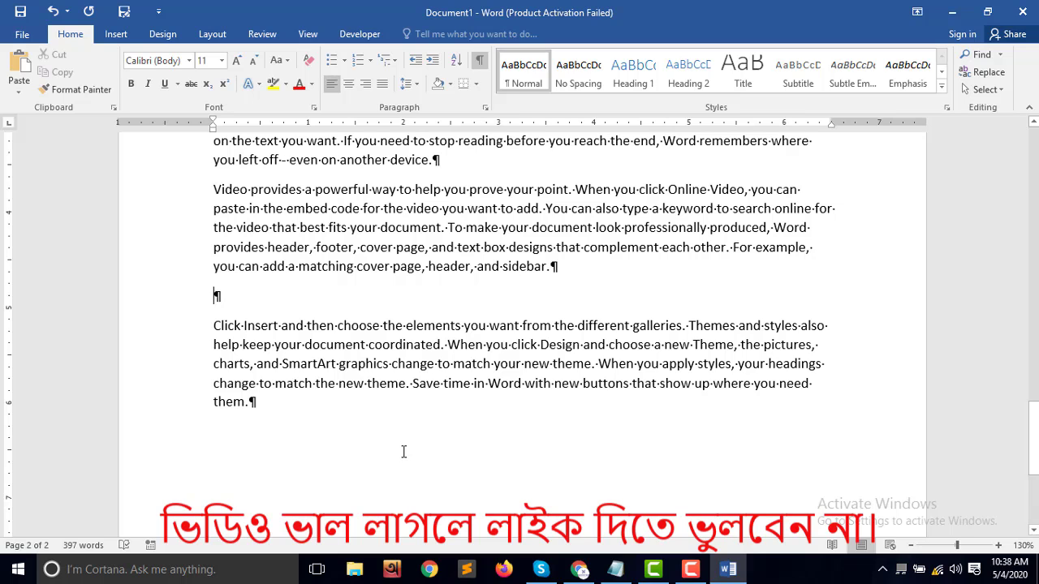
{"action": "key", "text": "BackSpace"}
{"action": "scroll", "coordinate": [404, 452], "scroll_direction": "up", "scroll_amount": 3}
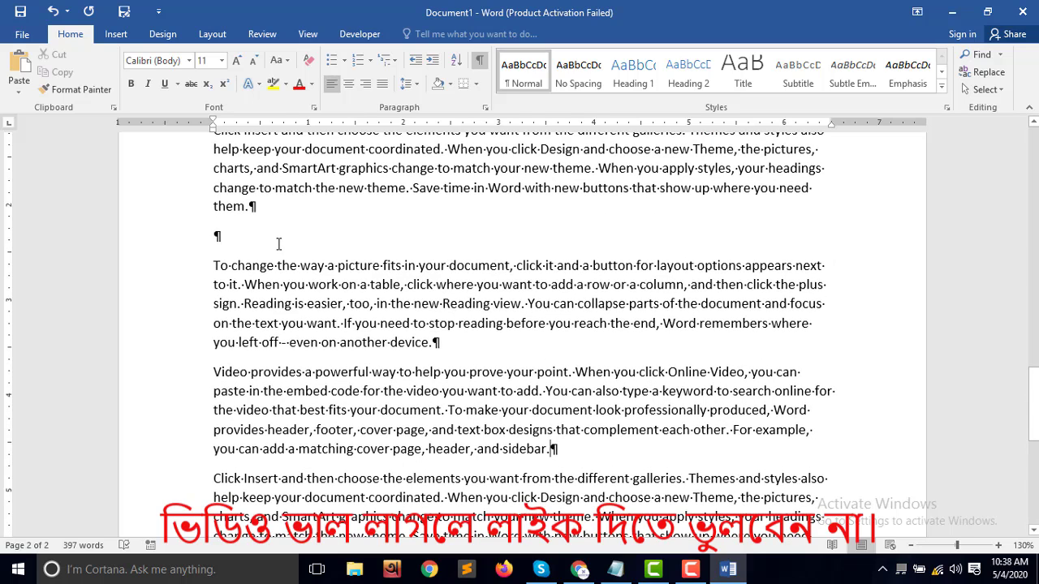
{"action": "left_click", "coordinate": [279, 244]}
{"action": "key", "text": "BackSpace"}
{"action": "scroll", "coordinate": [356, 251], "scroll_direction": "down", "scroll_amount": 3}
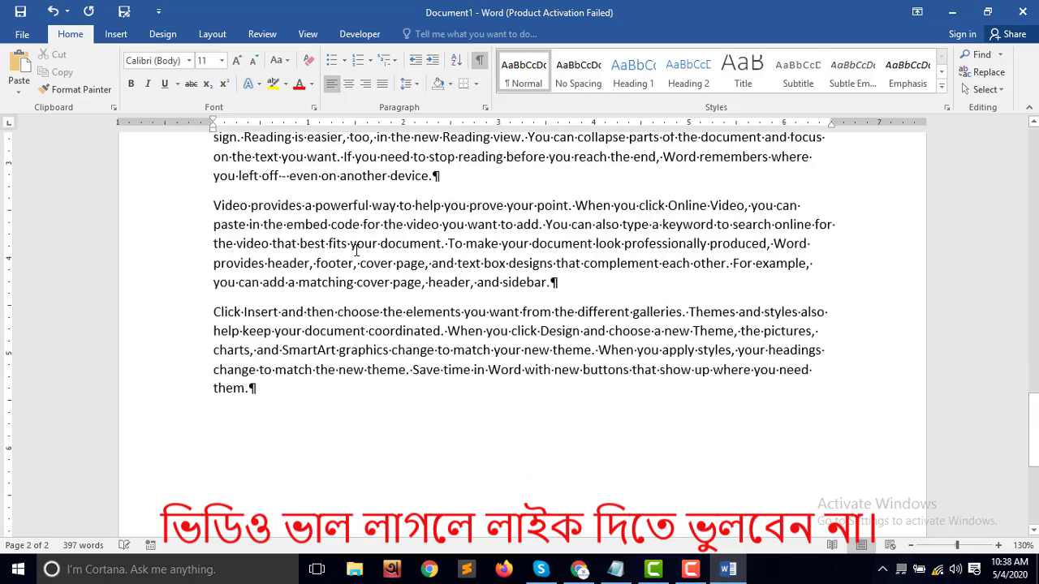
{"action": "scroll", "coordinate": [353, 313], "scroll_direction": "up", "scroll_amount": 5}
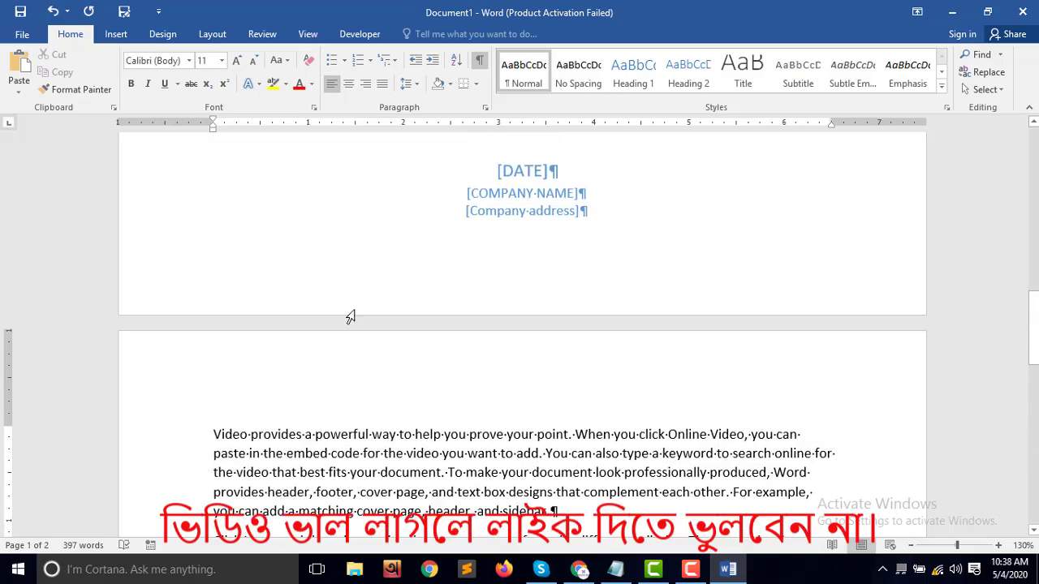
{"action": "scroll", "coordinate": [359, 306], "scroll_direction": "up", "scroll_amount": 5}
{"action": "scroll", "coordinate": [357, 309], "scroll_direction": "down", "scroll_amount": 7}
{"action": "scroll", "coordinate": [357, 308], "scroll_direction": "down", "scroll_amount": 2}
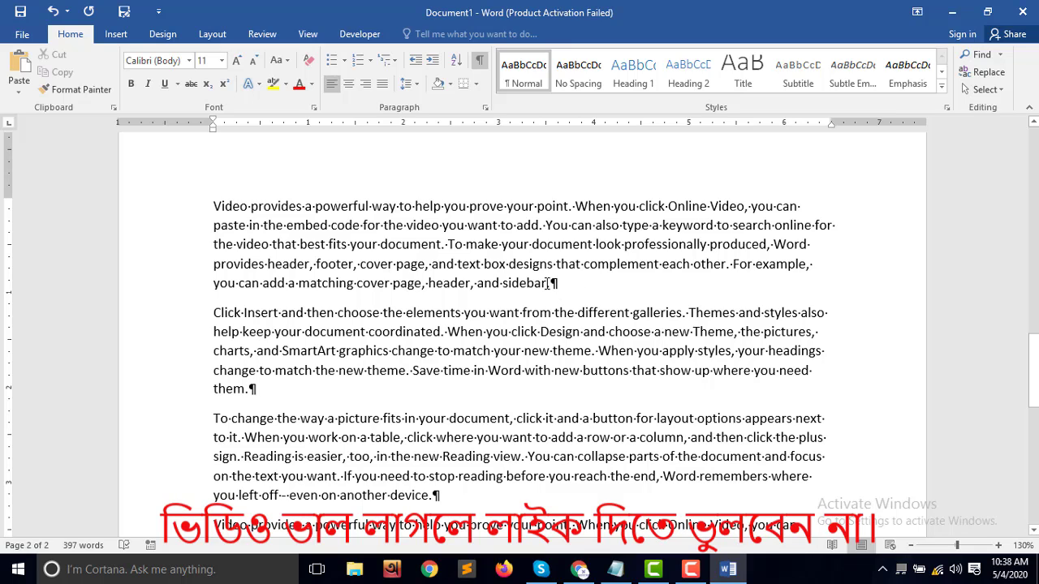
{"action": "scroll", "coordinate": [356, 404], "scroll_direction": "down", "scroll_amount": 1}
{"action": "scroll", "coordinate": [356, 404], "scroll_direction": "down", "scroll_amount": 3}
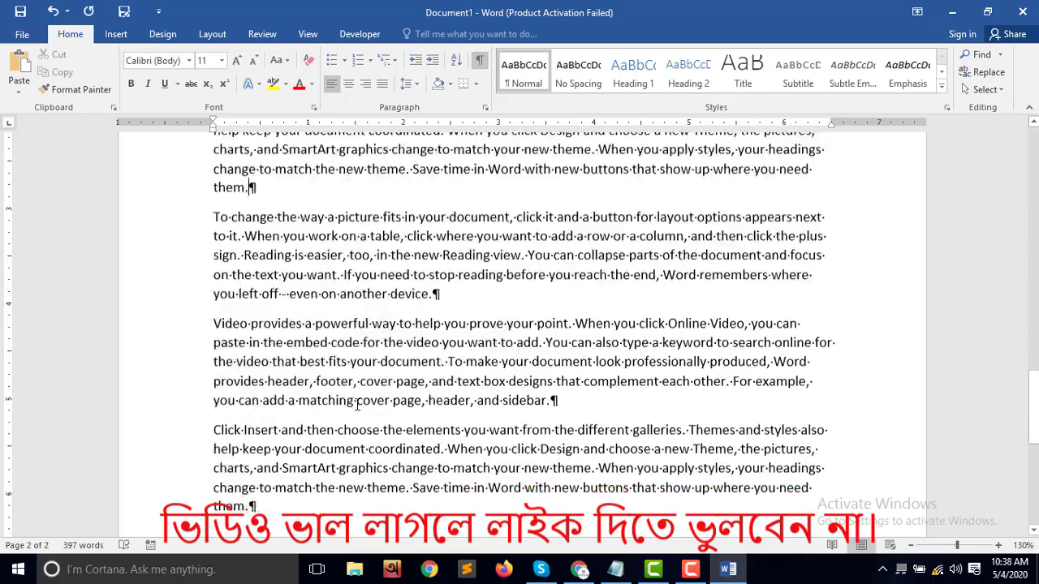
{"action": "scroll", "coordinate": [356, 404], "scroll_direction": "down", "scroll_amount": 5}
{"action": "scroll", "coordinate": [356, 404], "scroll_direction": "down", "scroll_amount": 3}
{"action": "scroll", "coordinate": [356, 404], "scroll_direction": "up", "scroll_amount": 6}
{"action": "scroll", "coordinate": [356, 404], "scroll_direction": "up", "scroll_amount": 3}
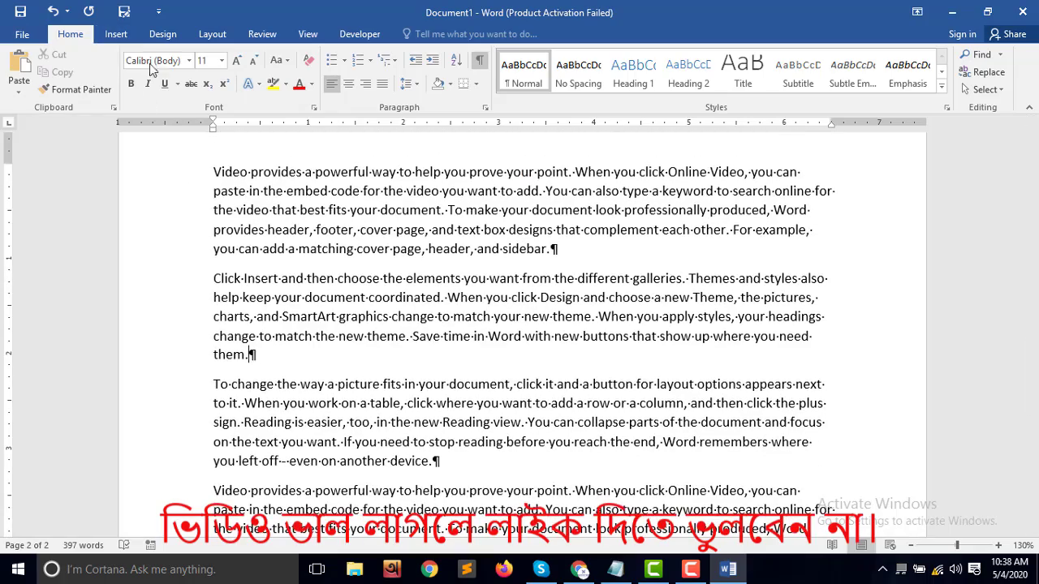
{"action": "left_click", "coordinate": [481, 63]}
{"action": "left_click", "coordinate": [115, 34]}
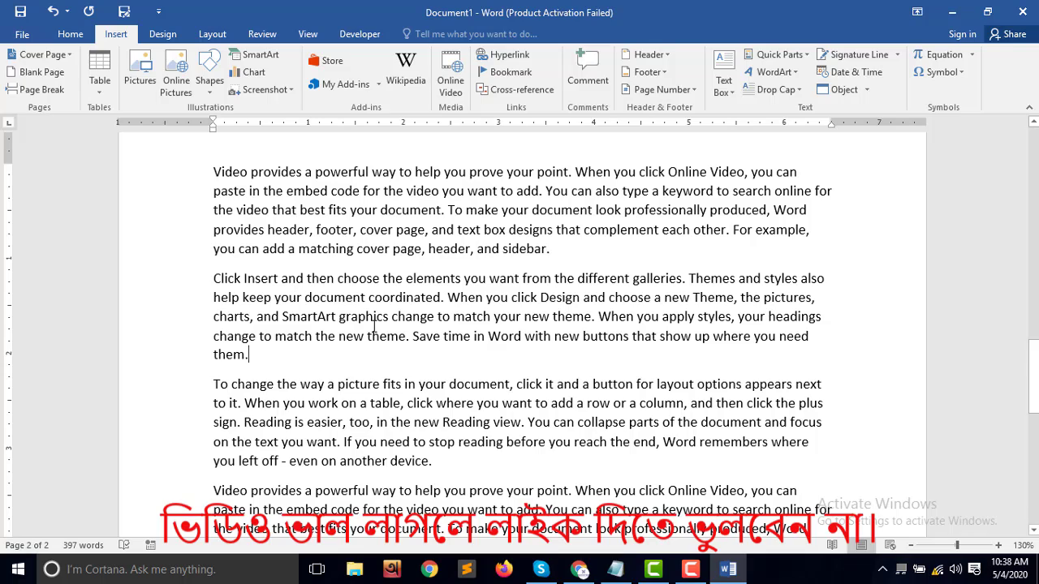
{"action": "scroll", "coordinate": [375, 325], "scroll_direction": "down", "scroll_amount": 3}
{"action": "scroll", "coordinate": [378, 326], "scroll_direction": "down", "scroll_amount": 2}
{"action": "scroll", "coordinate": [382, 328], "scroll_direction": "down", "scroll_amount": 2}
{"action": "scroll", "coordinate": [388, 332], "scroll_direction": "down", "scroll_amount": 2}
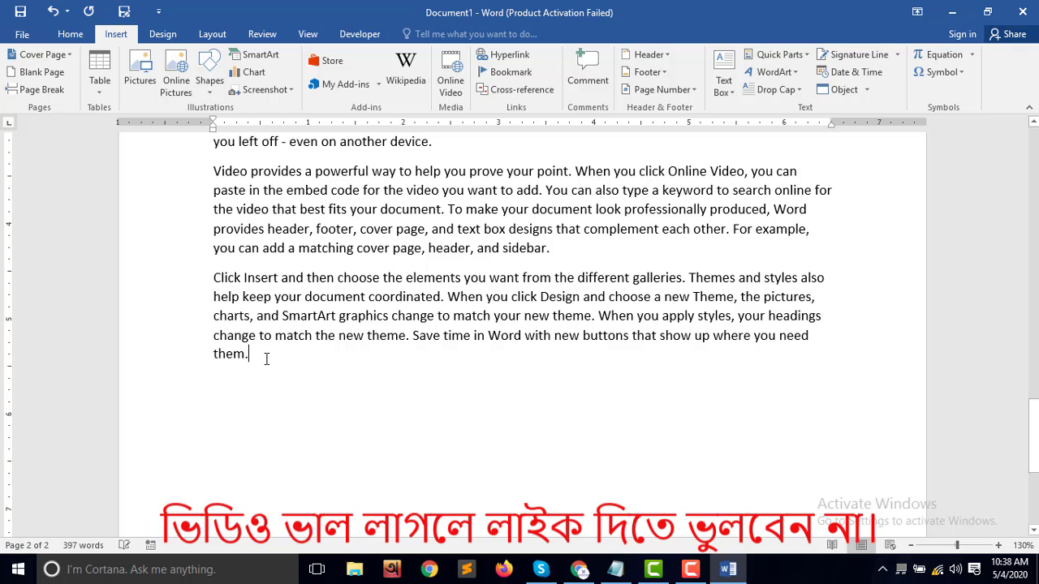
{"action": "scroll", "coordinate": [303, 366], "scroll_direction": "down", "scroll_amount": 5}
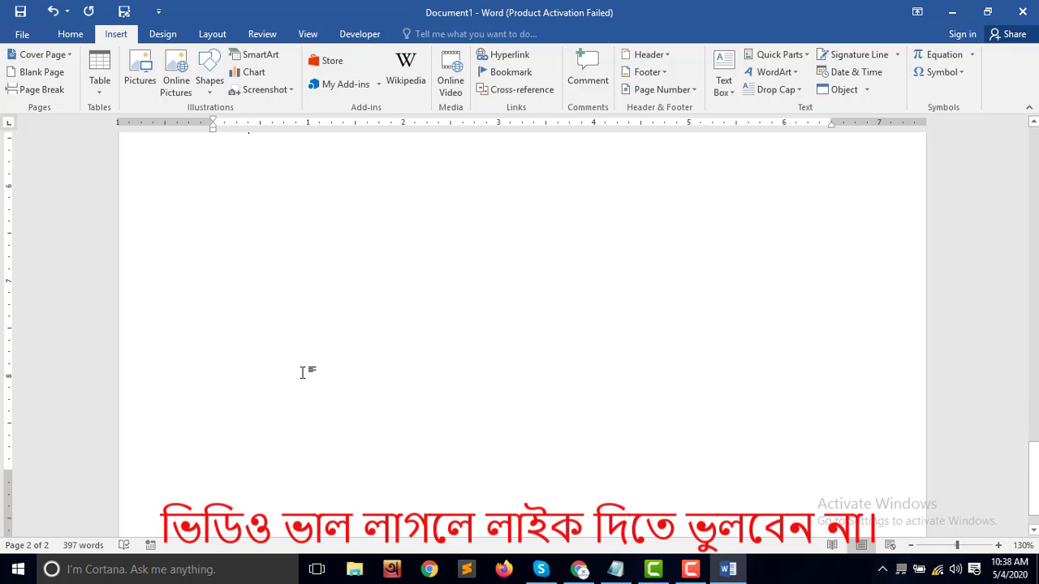
{"action": "scroll", "coordinate": [302, 373], "scroll_direction": "up", "scroll_amount": 3}
{"action": "scroll", "coordinate": [302, 372], "scroll_direction": "up", "scroll_amount": 1}
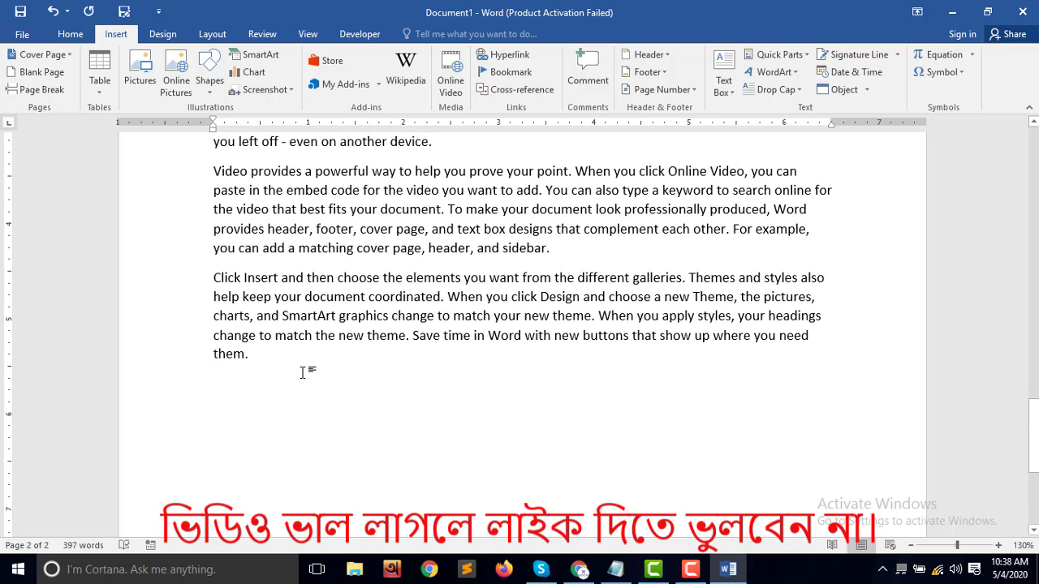
{"action": "left_click", "coordinate": [690, 569]}
{"action": "left_click", "coordinate": [414, 409]}
{"action": "key", "text": "ctrl+z"}
{"action": "scroll", "coordinate": [410, 408], "scroll_direction": "up", "scroll_amount": 3}
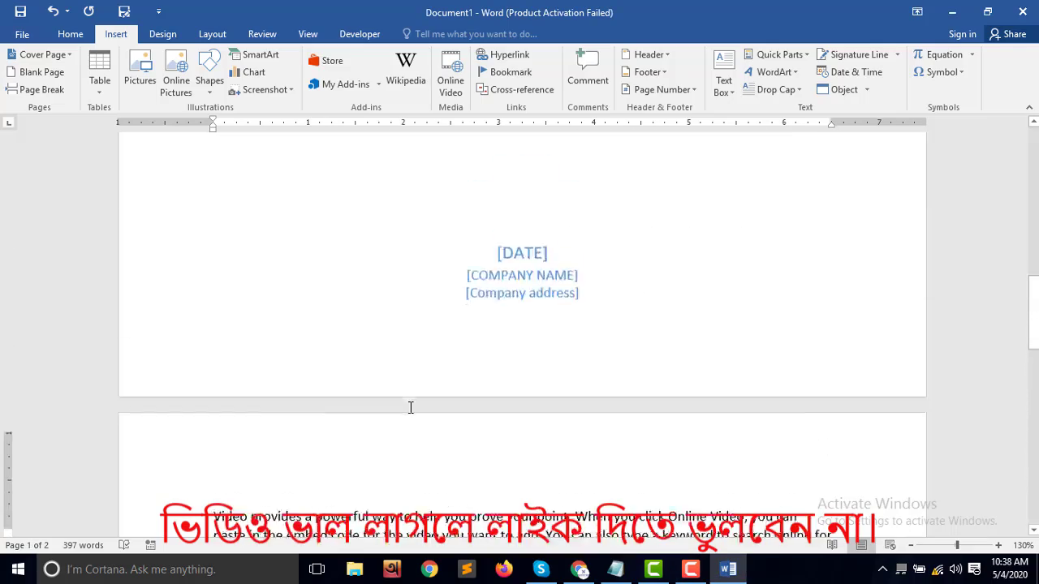
{"action": "scroll", "coordinate": [410, 409], "scroll_direction": "up", "scroll_amount": 4}
{"action": "scroll", "coordinate": [410, 407], "scroll_direction": "down", "scroll_amount": 3}
{"action": "scroll", "coordinate": [410, 407], "scroll_direction": "down", "scroll_amount": 10}
{"action": "scroll", "coordinate": [410, 408], "scroll_direction": "up", "scroll_amount": 4}
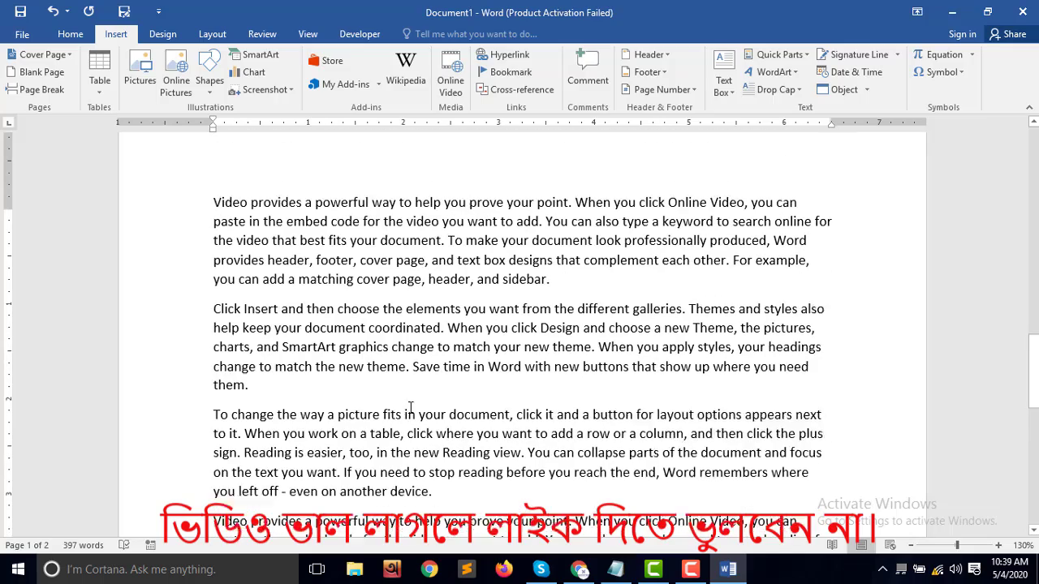
Step: Select and delete the sample paragraphs on page 2, leaving 9 words, then open Insert > Table
{"action": "left_click_drag", "start_coordinate": [213, 217], "coordinate": [370, 459]}
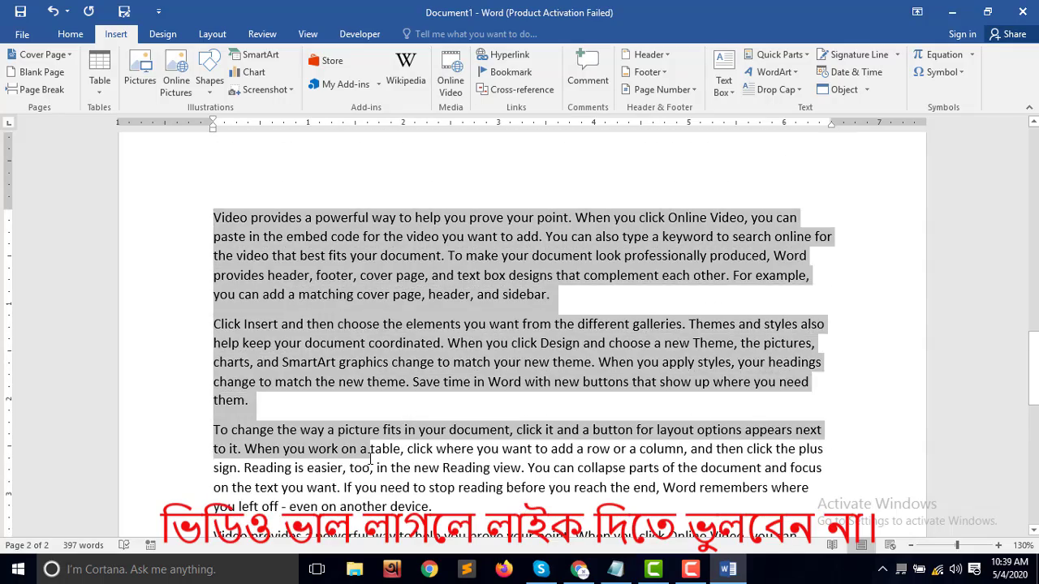
{"action": "scroll", "coordinate": [370, 459], "scroll_direction": "down", "scroll_amount": 1}
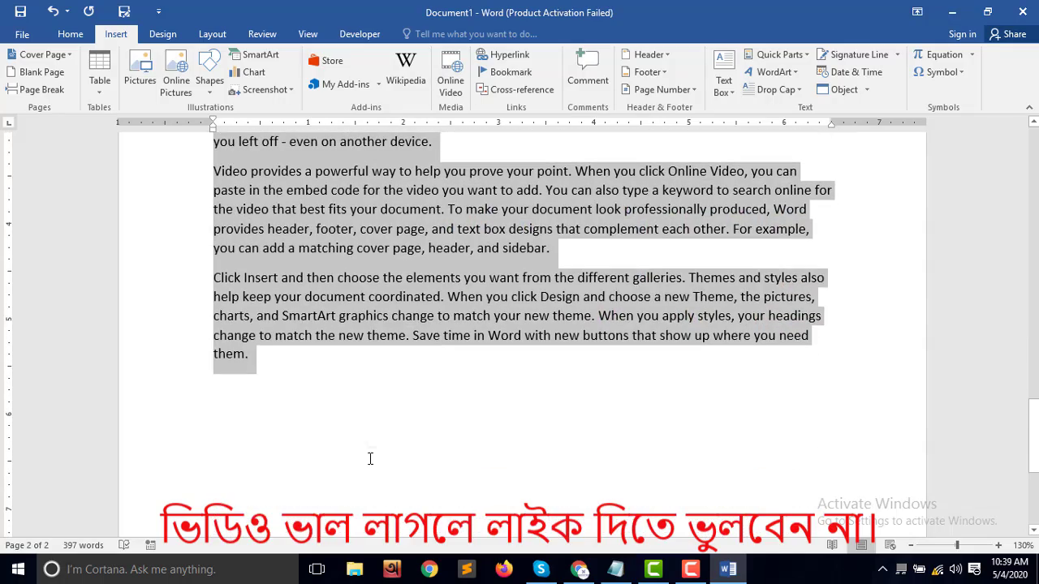
{"action": "left_click_drag", "start_coordinate": [370, 459], "coordinate": [370, 459]}
{"action": "key", "text": "Delete"}
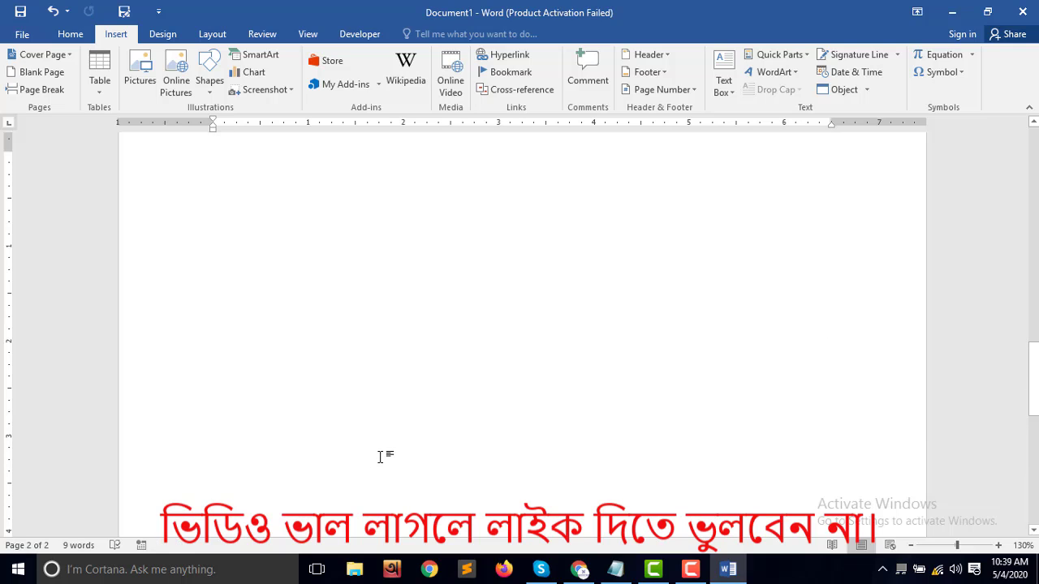
{"action": "scroll", "coordinate": [410, 403], "scroll_direction": "up", "scroll_amount": 1}
{"action": "scroll", "coordinate": [317, 362], "scroll_direction": "up", "scroll_amount": 1}
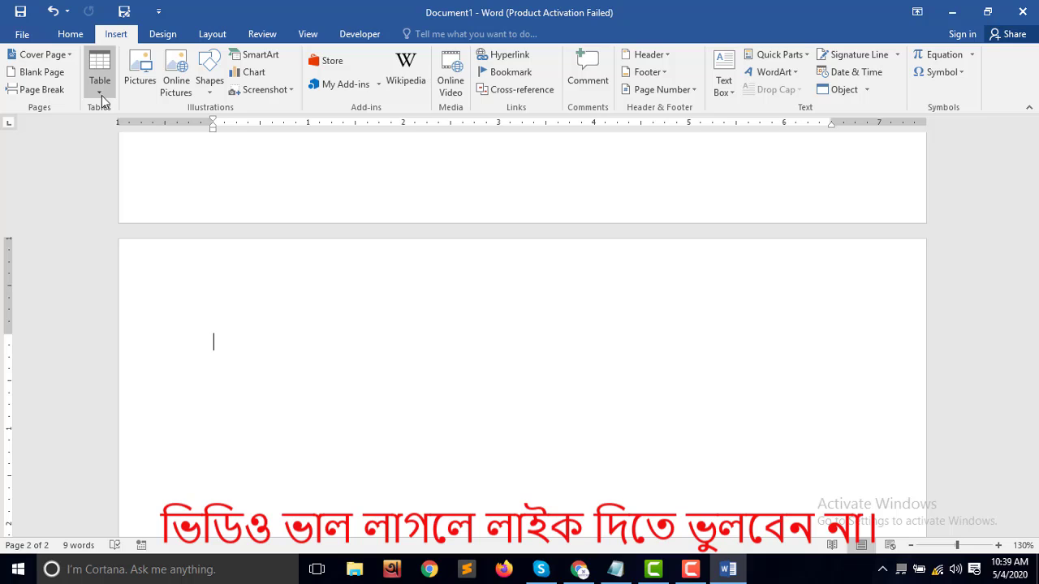
{"action": "left_click", "coordinate": [99, 94]}
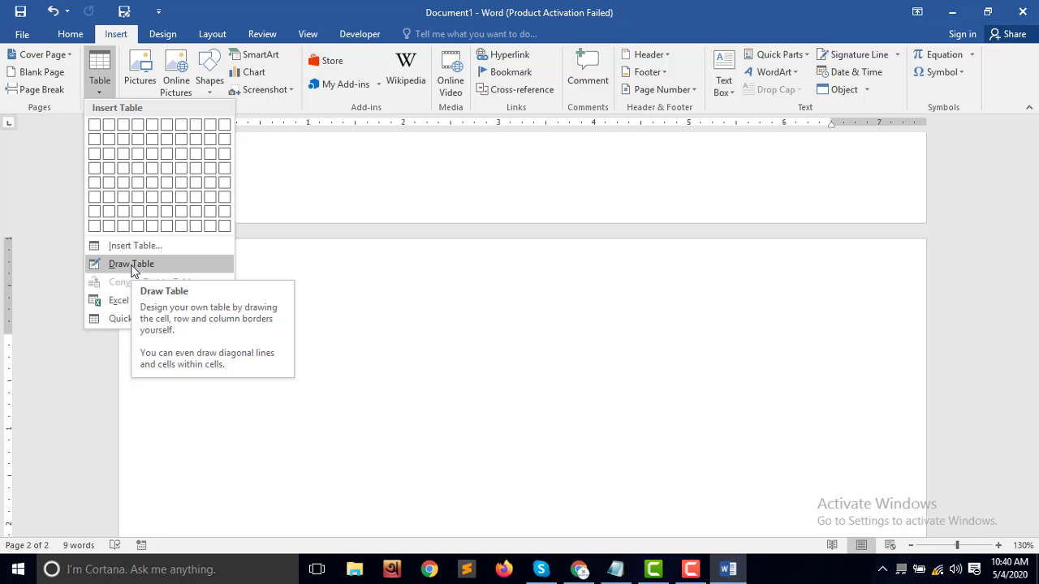
Step: With Draw Table, draw a one-cell table about 5.98" wide and 0.7" tall on page 2
{"action": "left_click", "coordinate": [134, 264]}
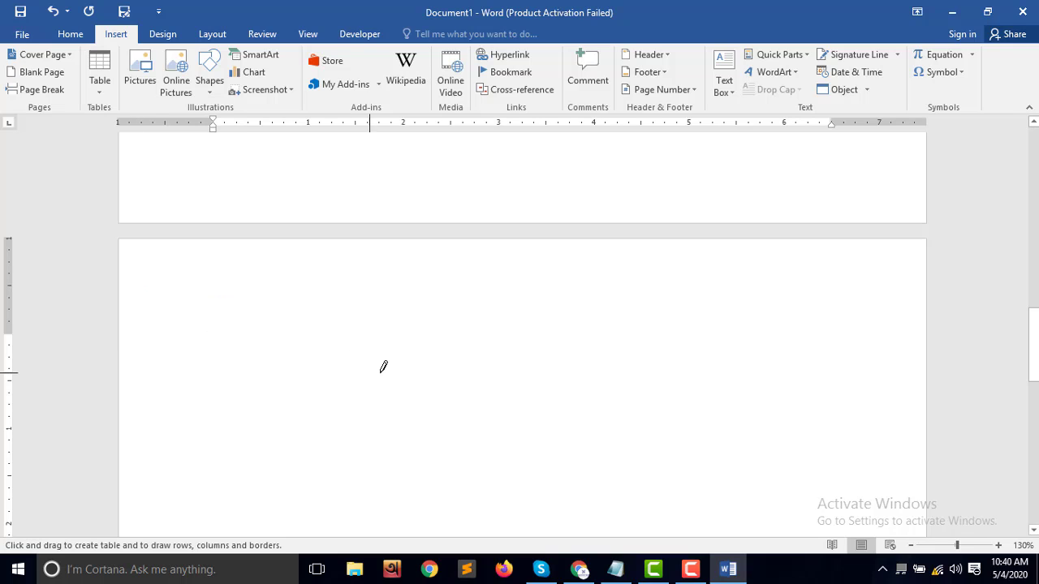
{"action": "scroll", "coordinate": [383, 364], "scroll_direction": "down", "scroll_amount": 1}
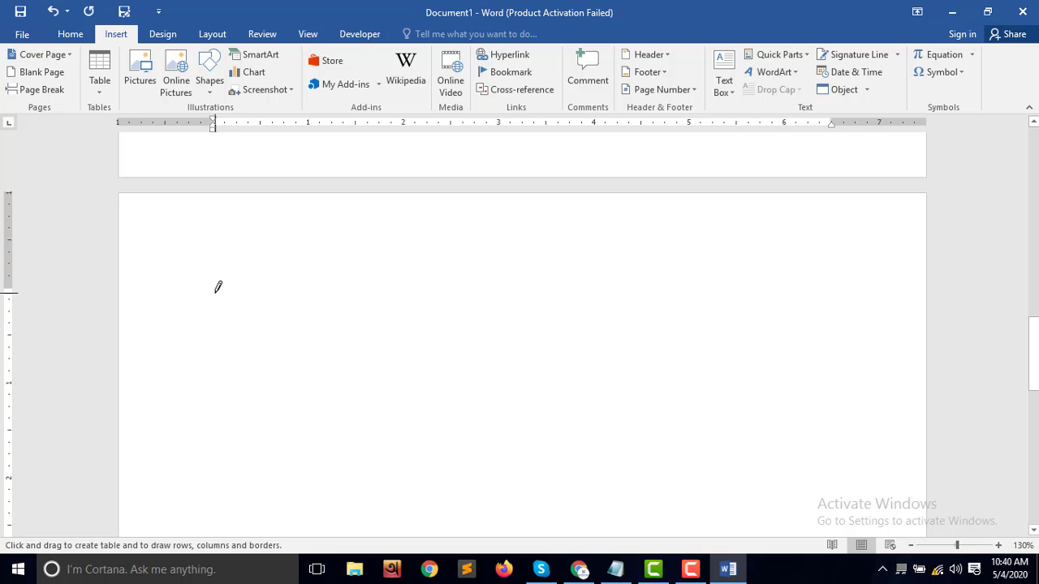
{"action": "mouse_move", "coordinate": [215, 292]}
{"action": "left_mouse_down"}
{"action": "mouse_move", "coordinate": [635, 359]}
{"action": "mouse_move", "coordinate": [773, 339]}
{"action": "left_mouse_up"}
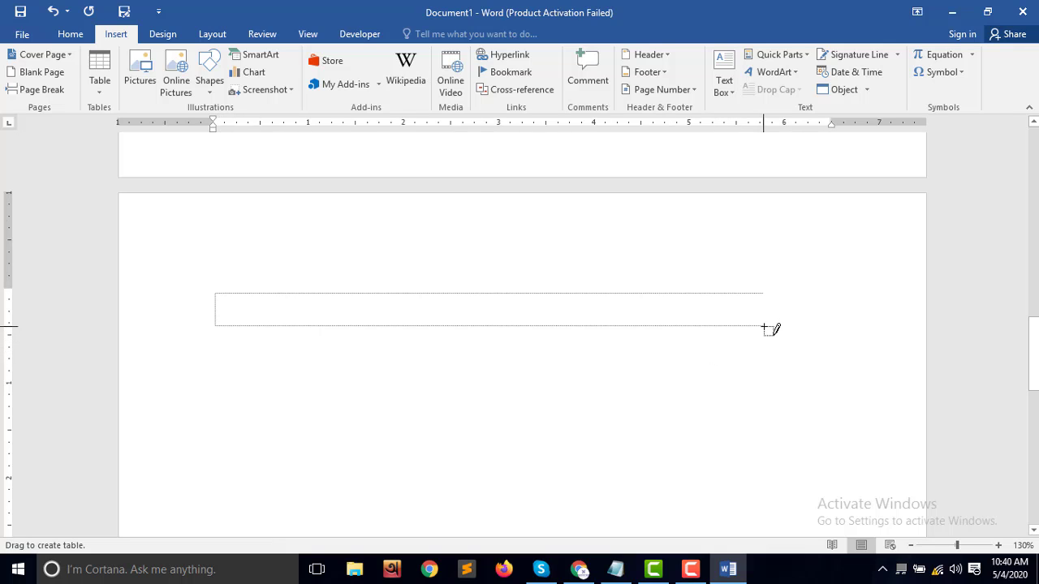
{"action": "left_click_drag", "start_coordinate": [773, 339], "coordinate": [785, 358]}
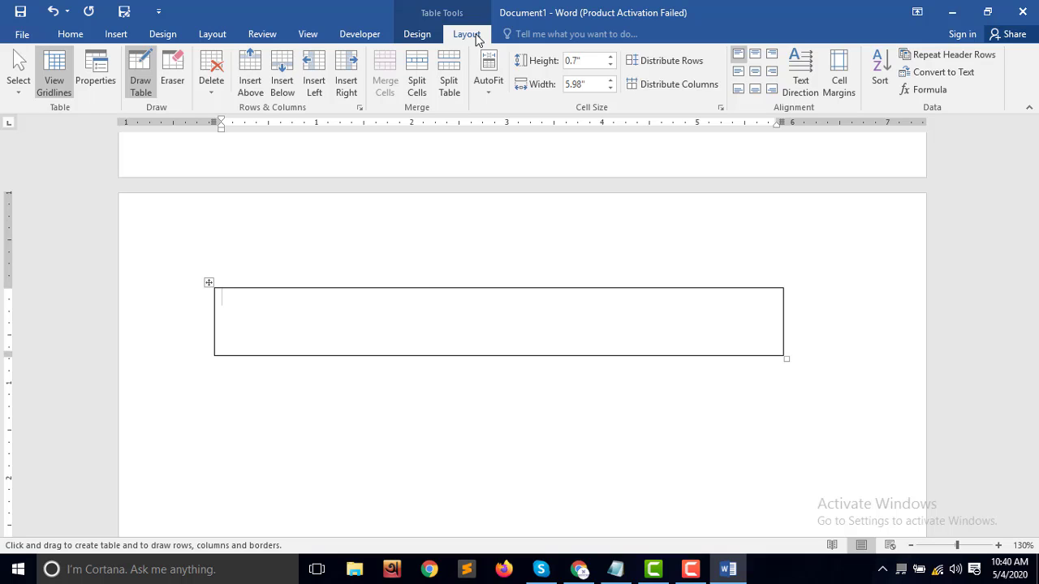
{"action": "left_click", "coordinate": [416, 35]}
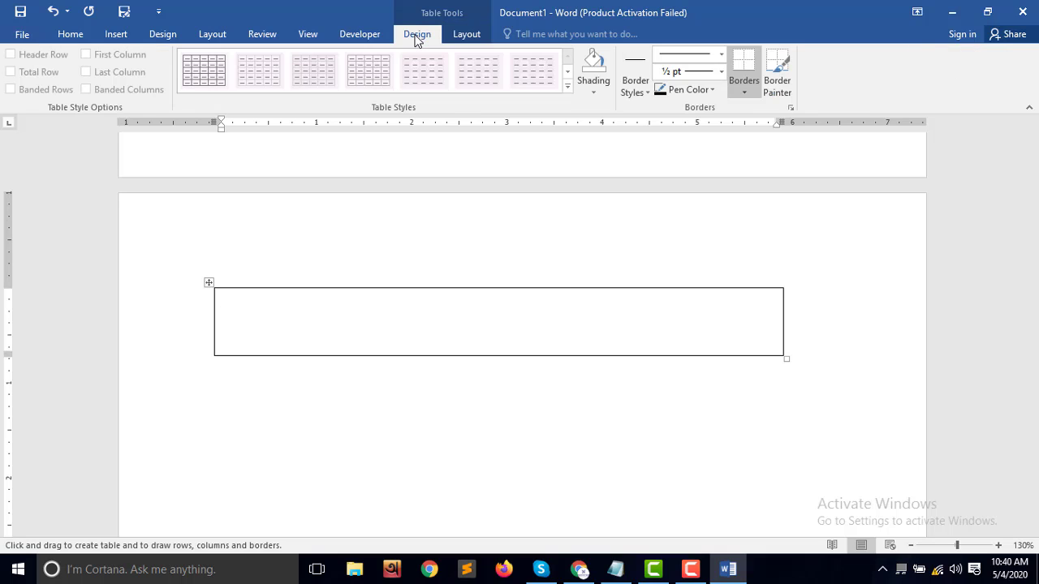
{"action": "left_click", "coordinate": [464, 37]}
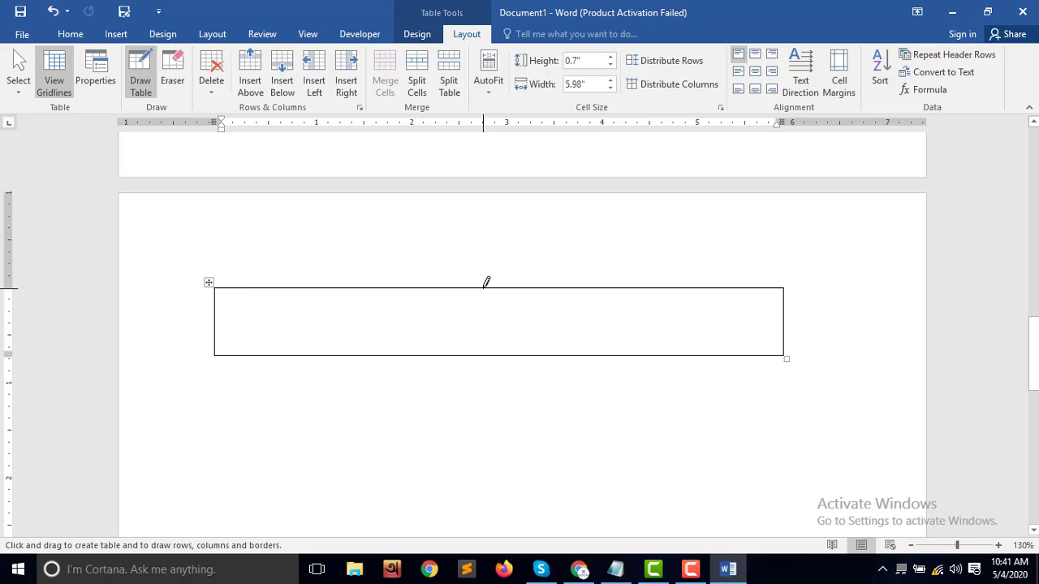
Step: Draw three vertical dividers and one horizontal divider, making two rows of four columns
{"action": "left_click_drag", "start_coordinate": [487, 307], "coordinate": [487, 350]}
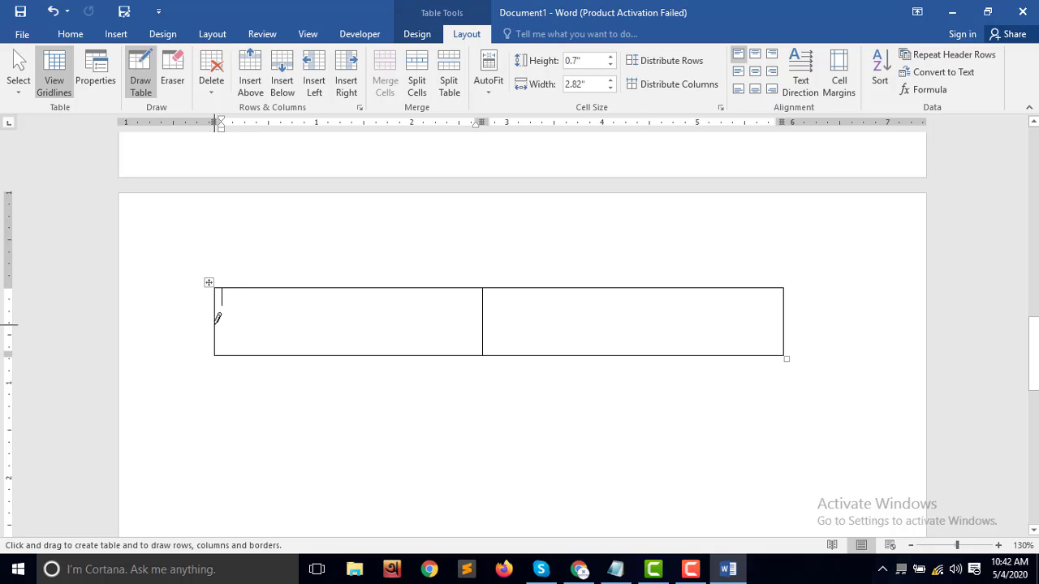
{"action": "left_click_drag", "start_coordinate": [216, 320], "coordinate": [788, 322]}
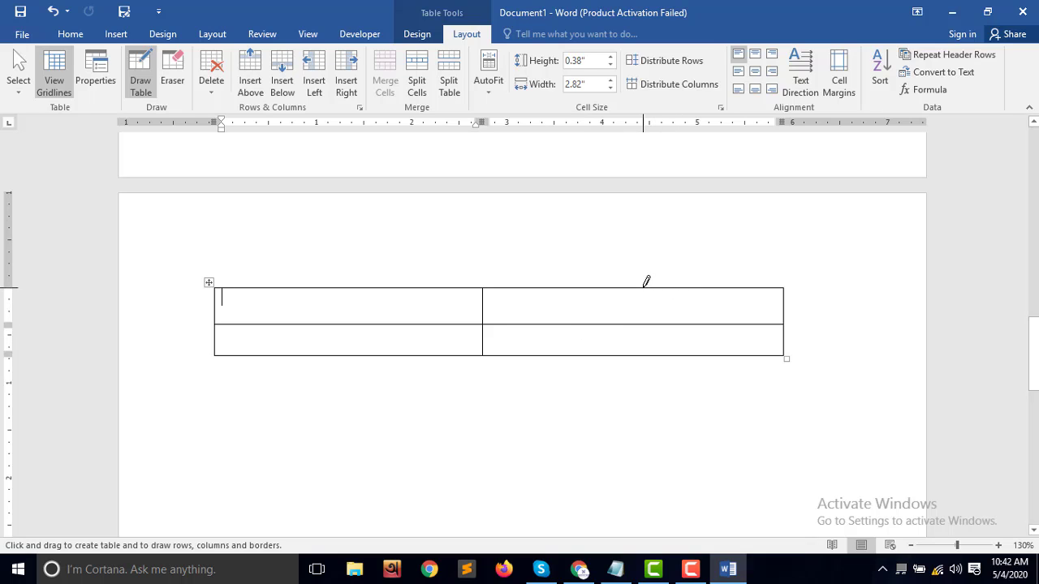
{"action": "left_click_drag", "start_coordinate": [645, 287], "coordinate": [645, 354]}
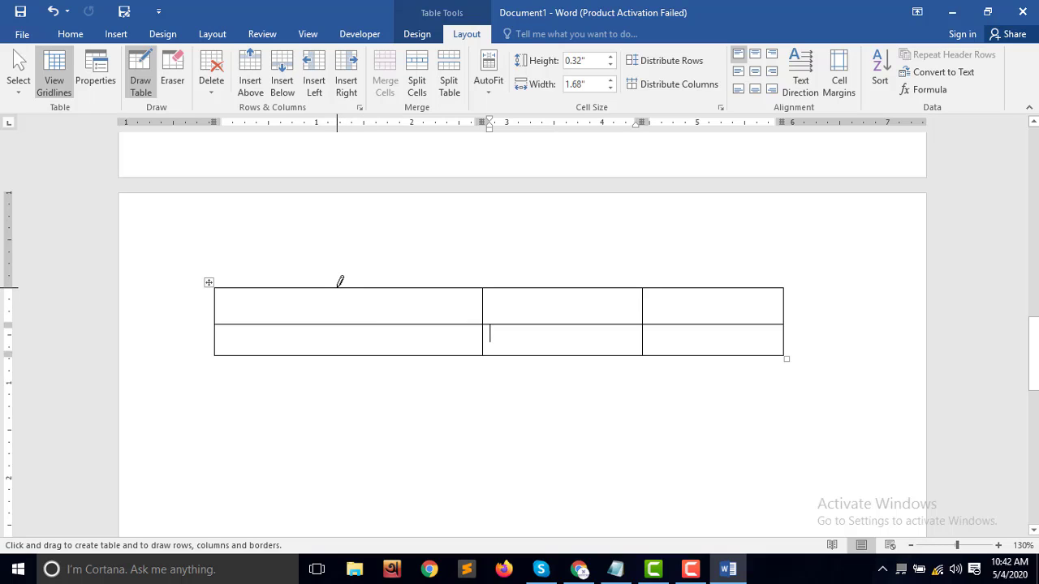
{"action": "left_click_drag", "start_coordinate": [339, 287], "coordinate": [397, 351]}
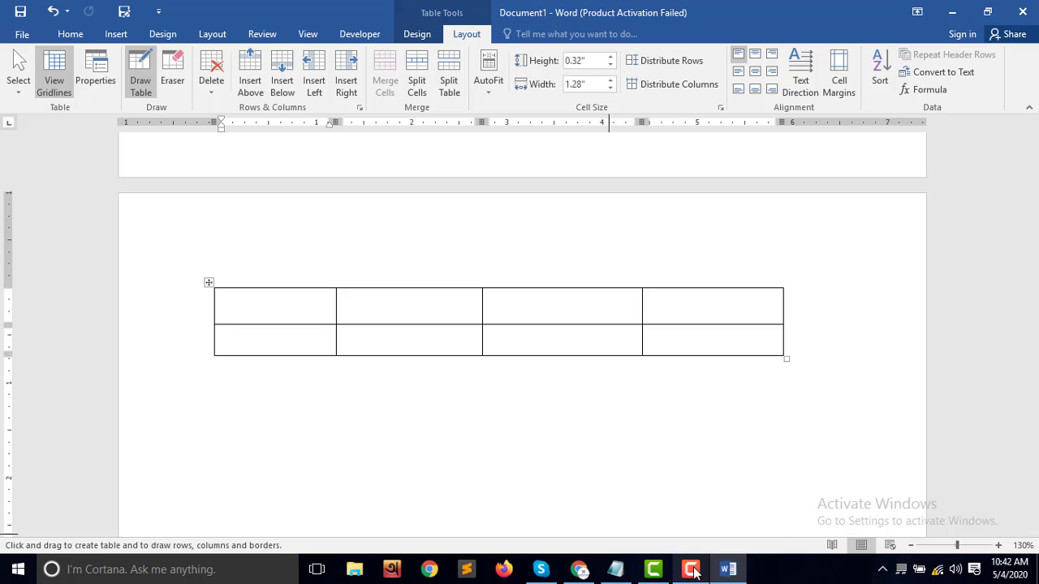
{"action": "mouse_move", "coordinate": [694, 573]}
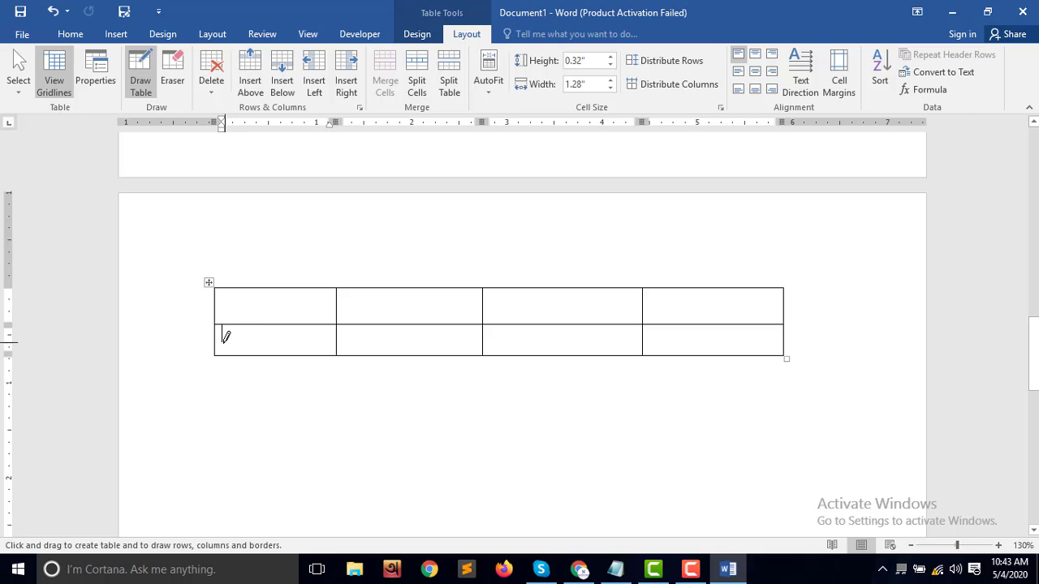
Step: Type 1 in the first cell of row 1 and 2 in the first cell of row 2
{"action": "left_click", "coordinate": [228, 306]}
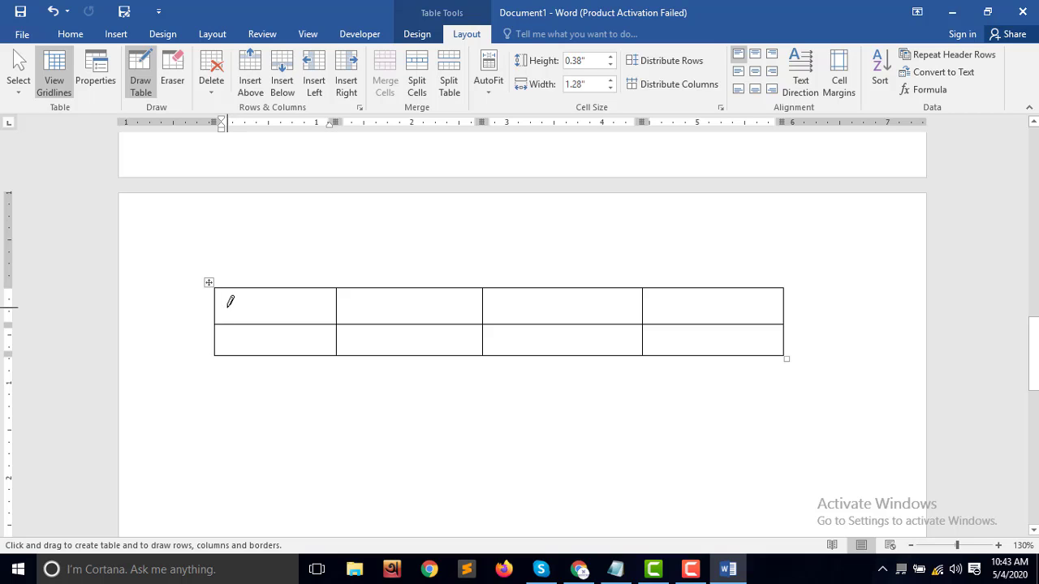
{"action": "type", "text": "1"}
{"action": "left_click", "coordinate": [227, 338]}
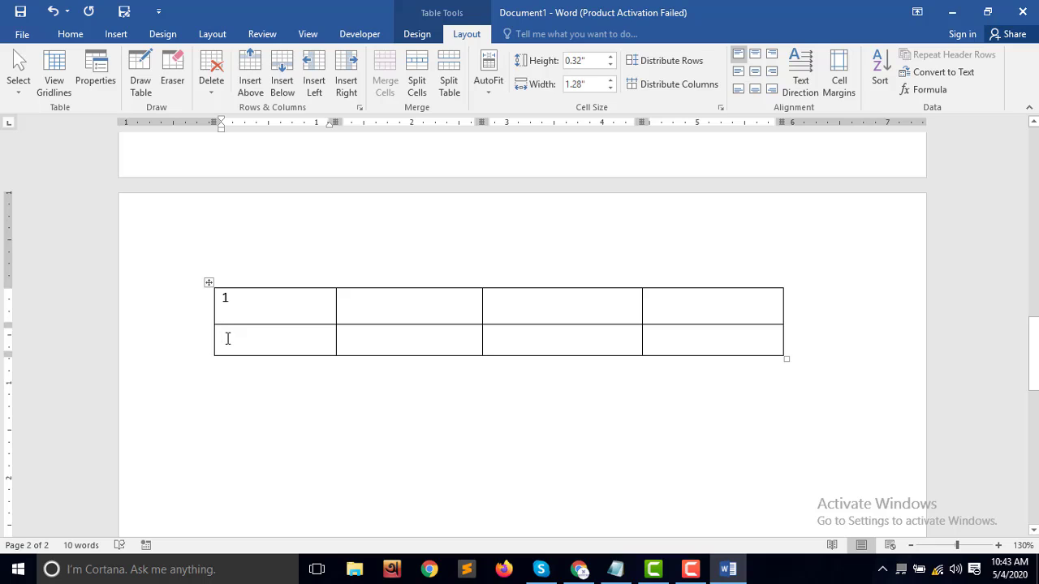
{"action": "type", "text": "2"}
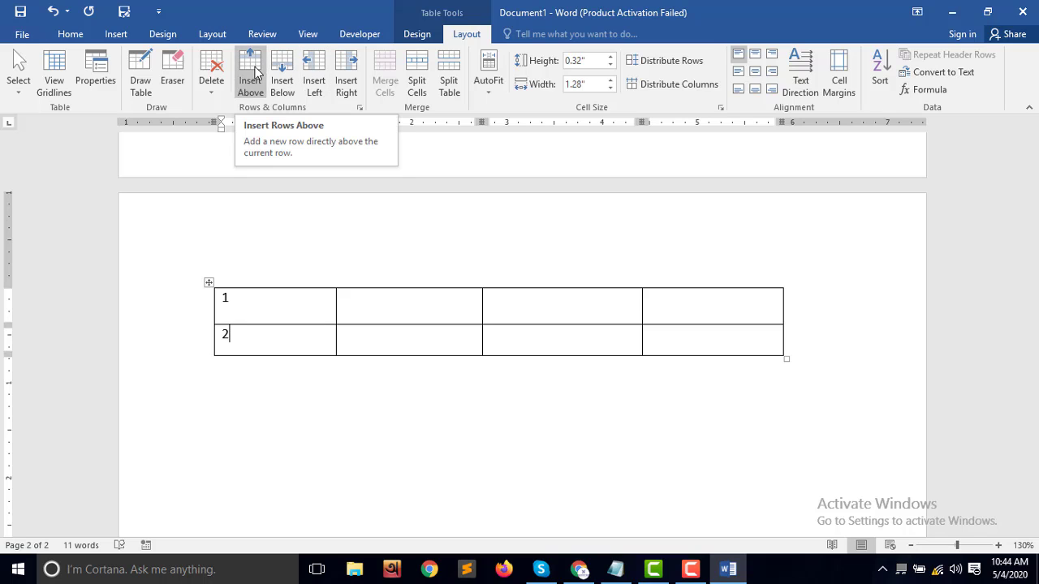
Step: Insert a blank row above row 2 and renumber the third row's first cell to 4
{"action": "left_click", "coordinate": [251, 344]}
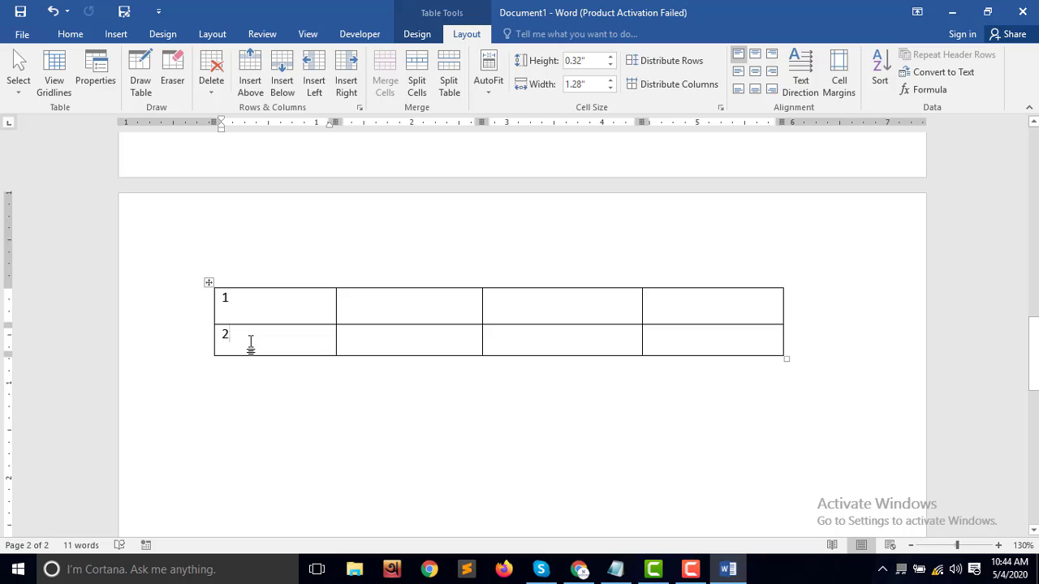
{"action": "left_click", "coordinate": [251, 82]}
{"action": "left_click", "coordinate": [274, 341]}
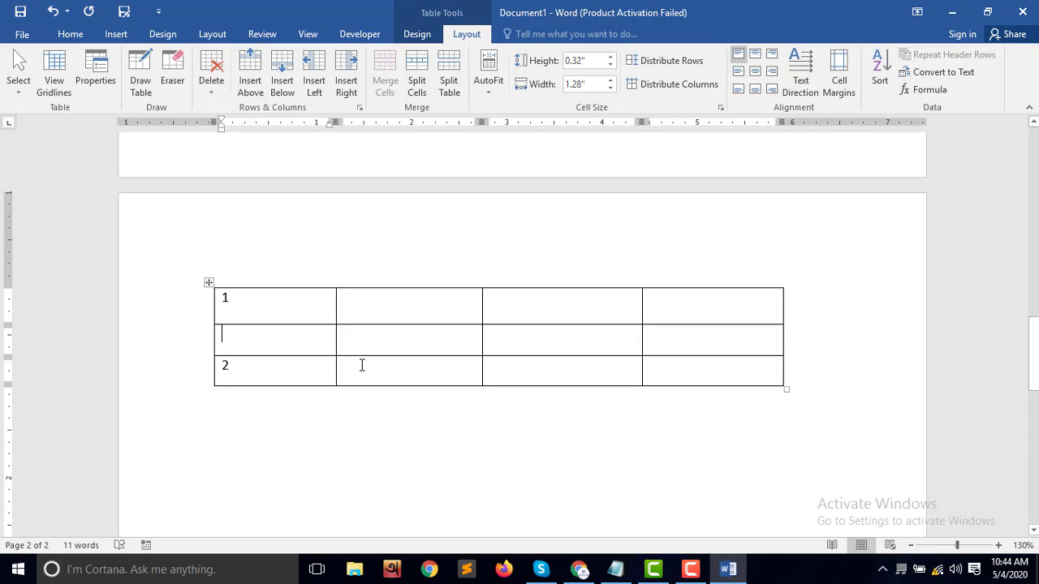
{"action": "type", "text": "3"}
{"action": "key", "text": "BackSpace"}
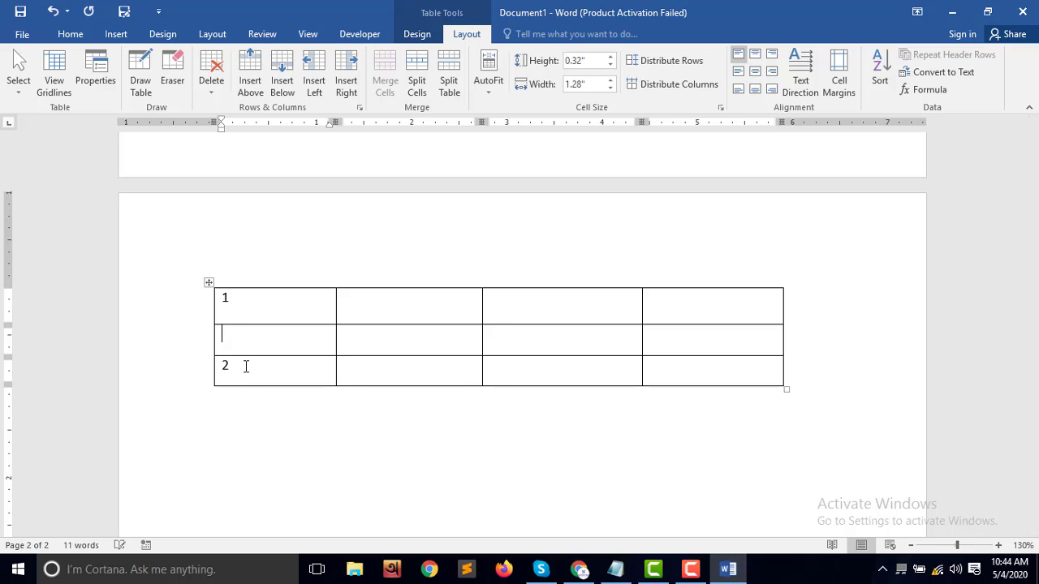
{"action": "type", "text": "2"}
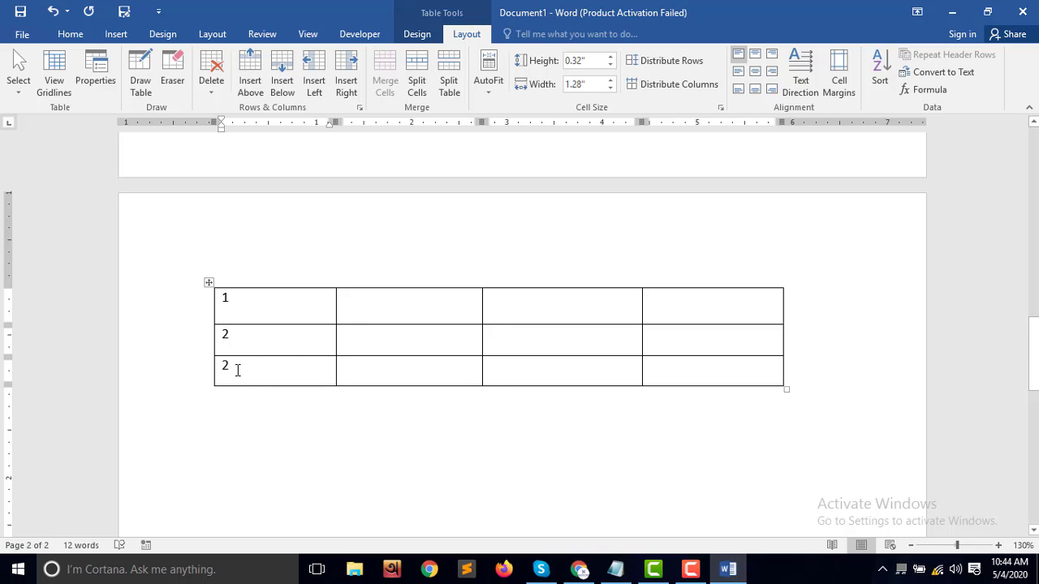
{"action": "key", "text": "BackSpace"}
{"action": "type", "text": "3"}
{"action": "key", "text": "BackSpace"}
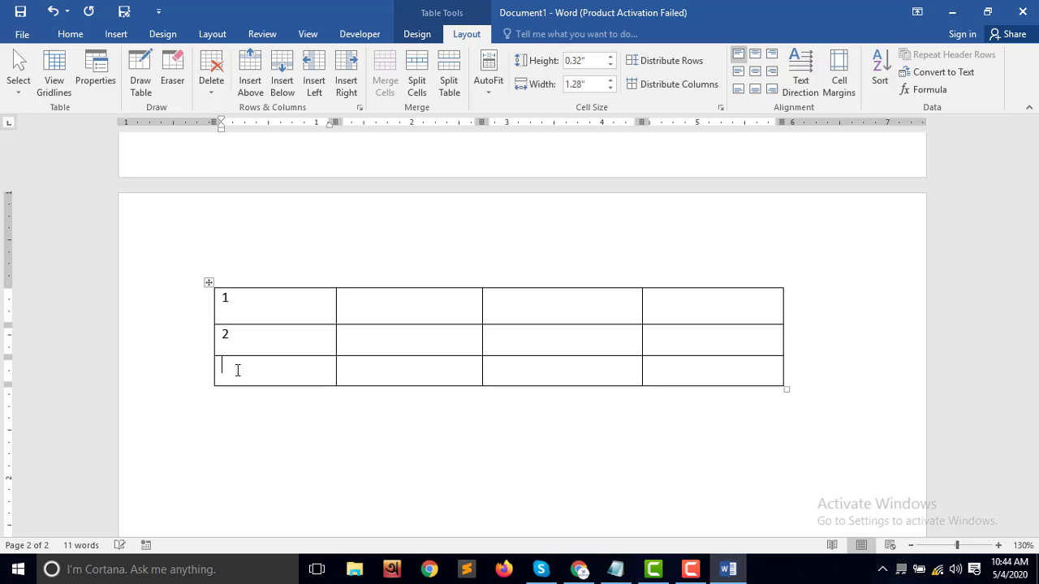
{"action": "type", "text": "4"}
Step: Add a row numbered 3 above row 4, then an empty row below row 4
{"action": "mouse_move", "coordinate": [218, 389]}
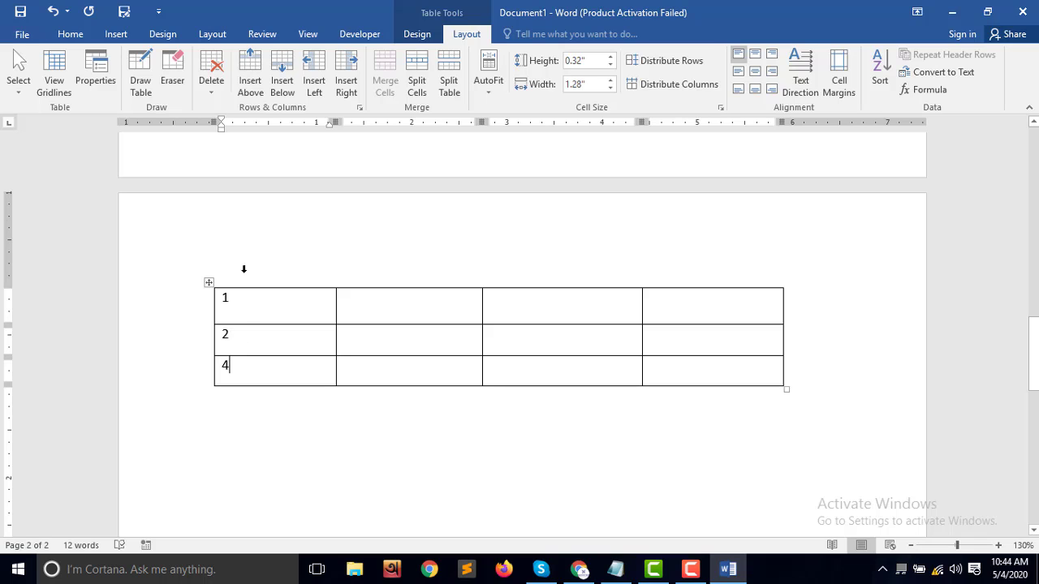
{"action": "left_click", "coordinate": [252, 81]}
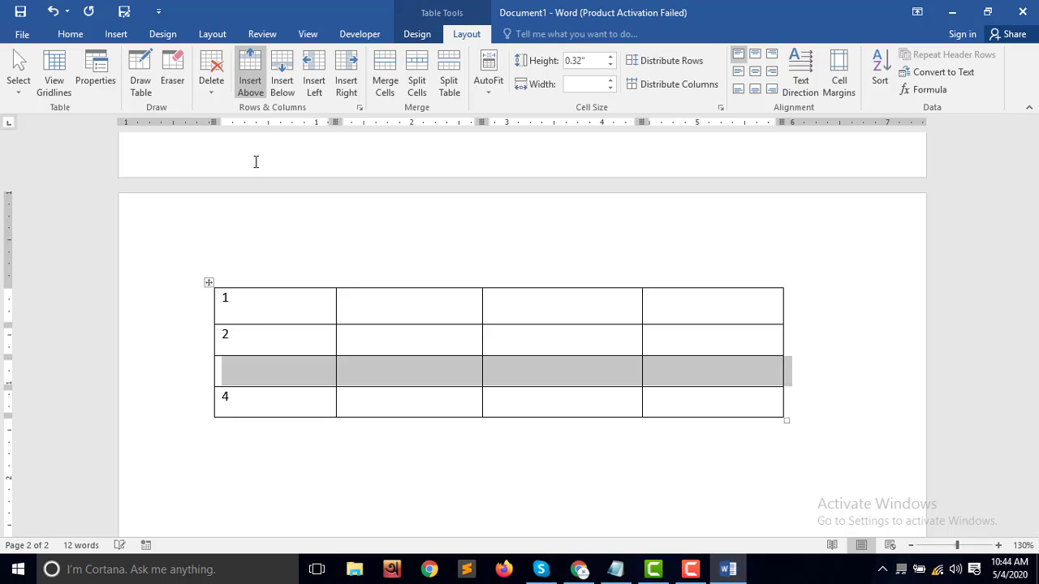
{"action": "left_click", "coordinate": [247, 386]}
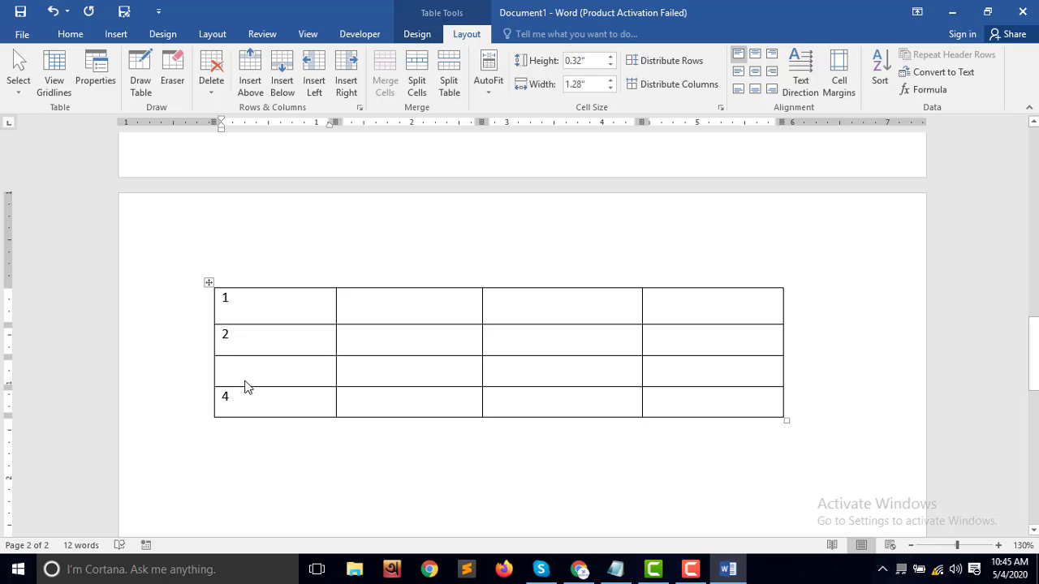
{"action": "type", "text": "3"}
{"action": "left_click", "coordinate": [286, 88]}
{"action": "left_click", "coordinate": [265, 436]}
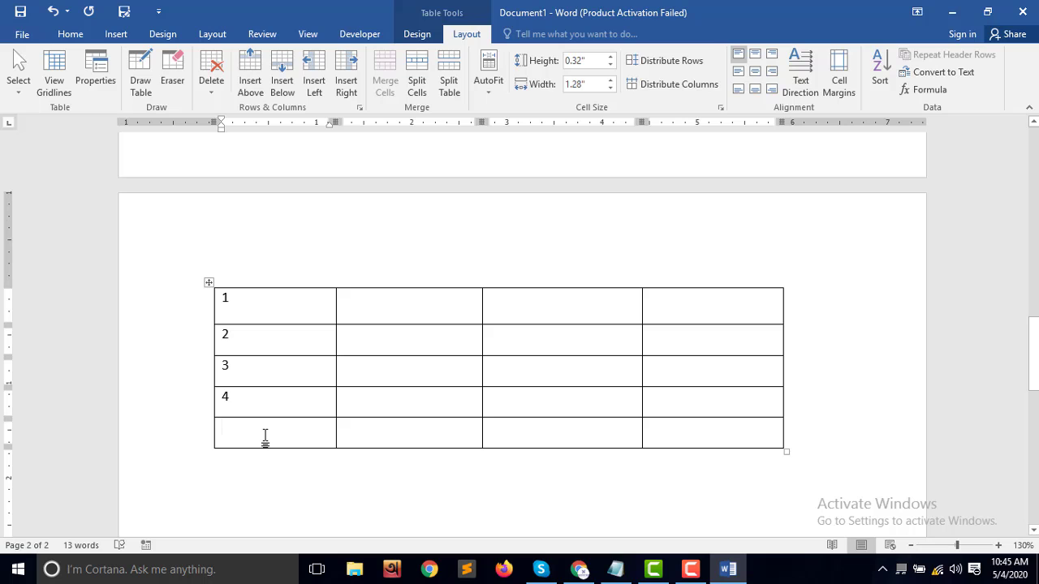
{"action": "left_click", "coordinate": [691, 569]}
{"action": "left_click", "coordinate": [423, 303]}
{"action": "type", "text": "2"}
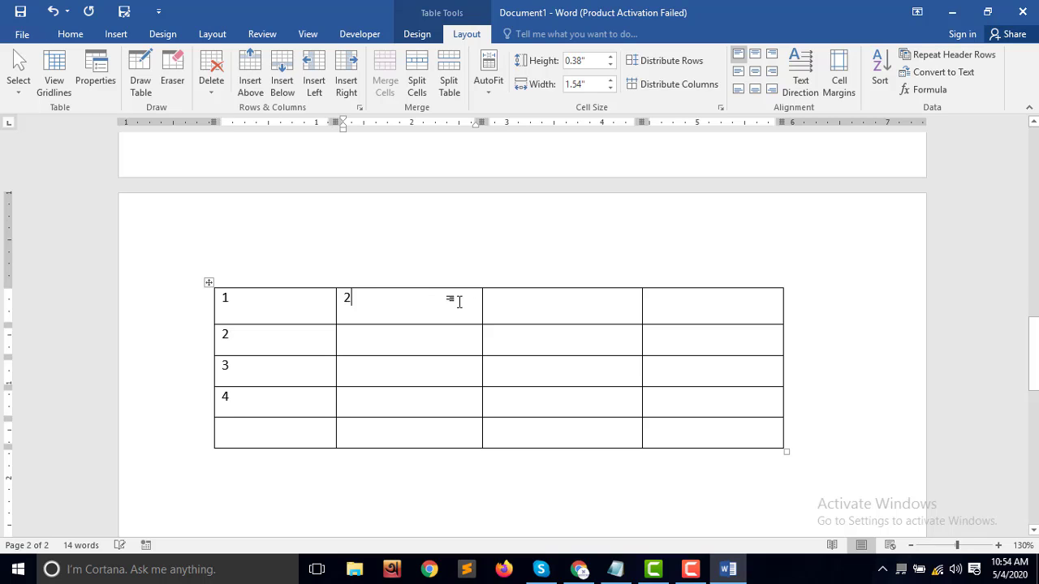
{"action": "left_click", "coordinate": [496, 299]}
{"action": "type", "text": "3"}
{"action": "left_click", "coordinate": [682, 307]}
{"action": "type", "text": "4"}
{"action": "key", "text": "BackSpace"}
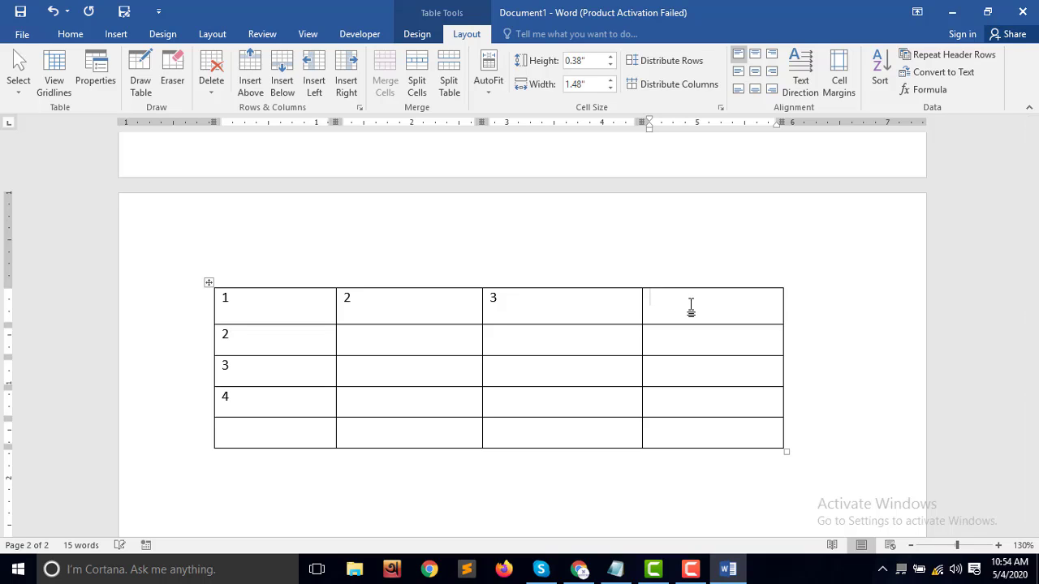
{"action": "type", "text": "5"}
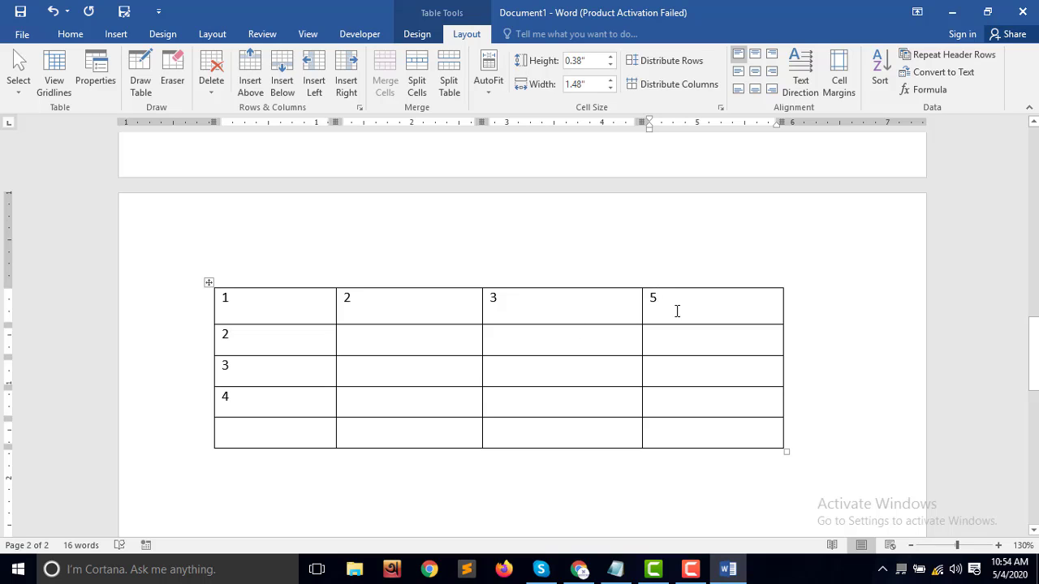
{"action": "left_click", "coordinate": [623, 305]}
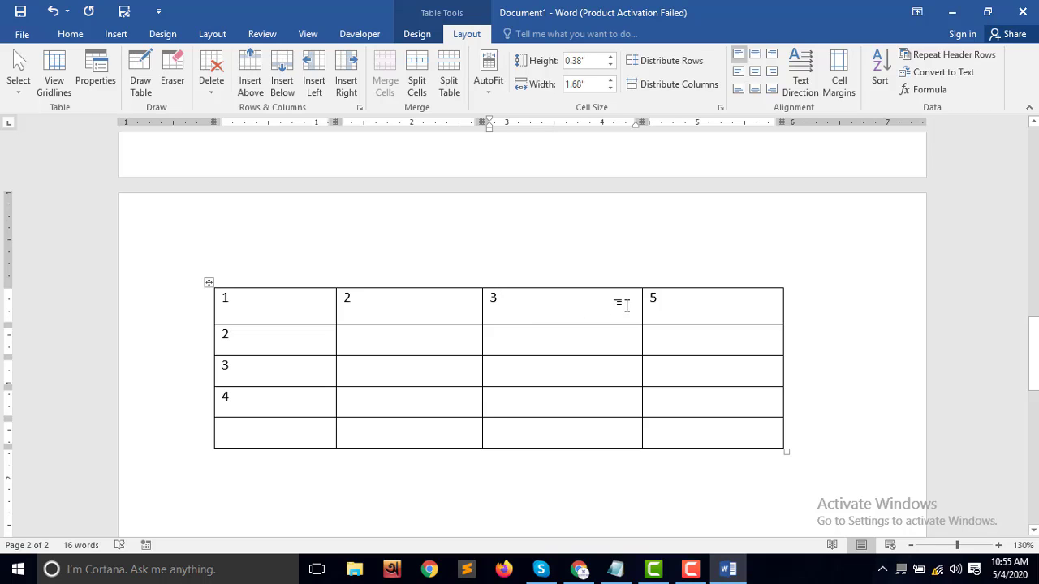
{"action": "left_click", "coordinate": [671, 301]}
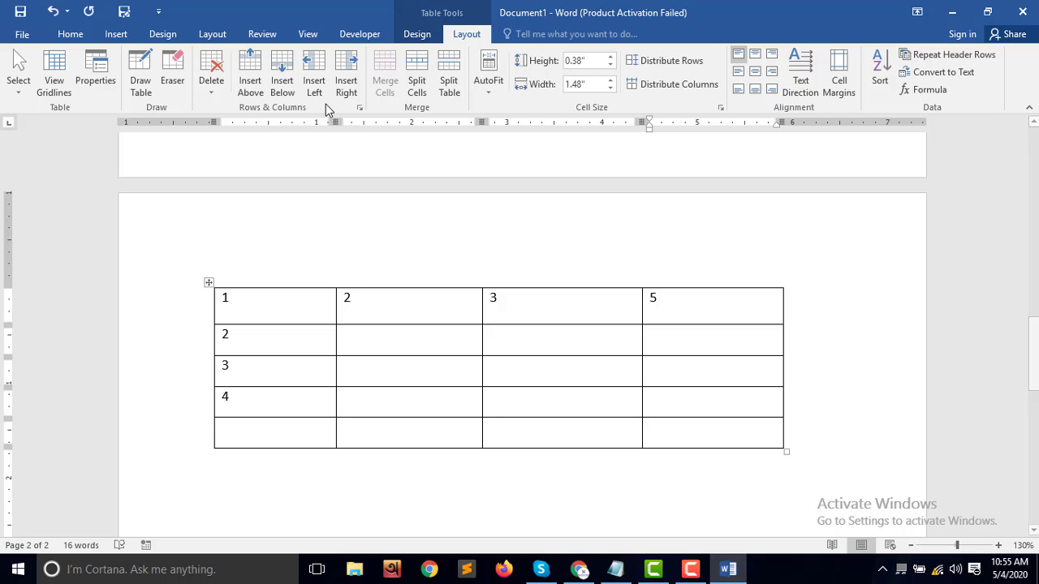
Step: Insert a new column before the 5 column and label its top cell 4
{"action": "left_click", "coordinate": [319, 75]}
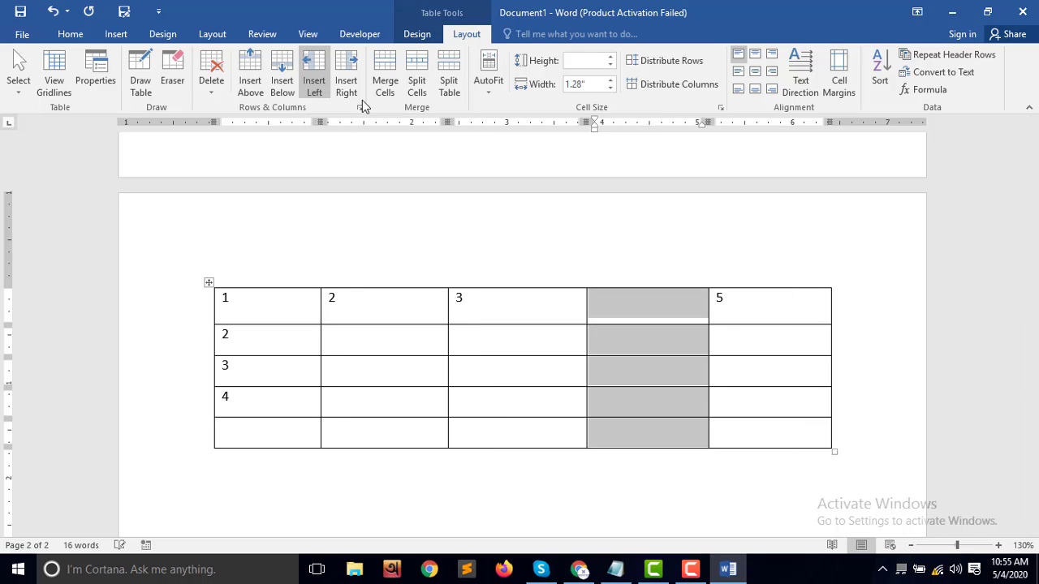
{"action": "left_click", "coordinate": [652, 302]}
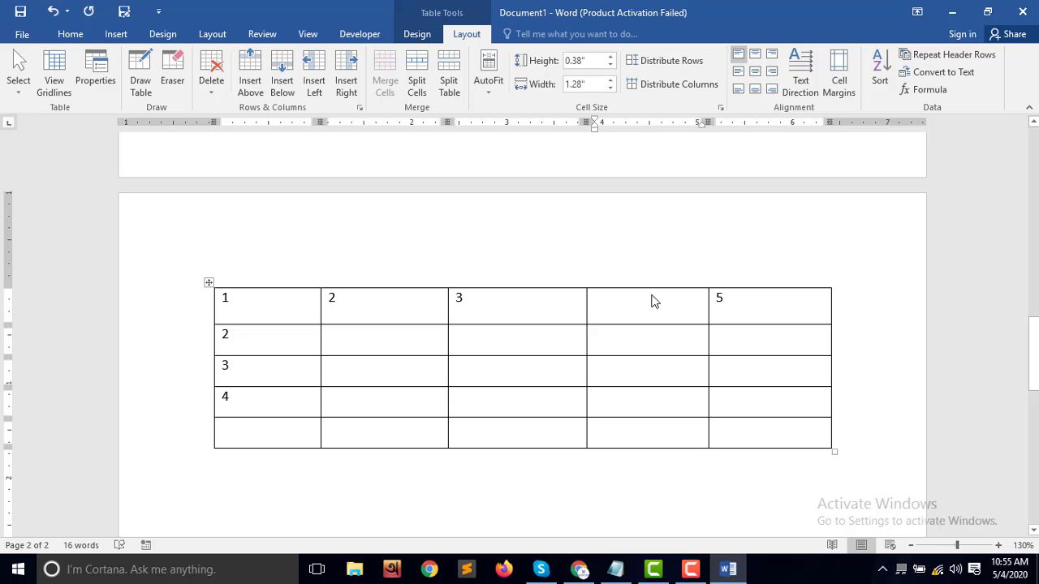
{"action": "type", "text": "4"}
Step: Add a new last column to the right of 5 and label it 6
{"action": "left_click", "coordinate": [748, 306]}
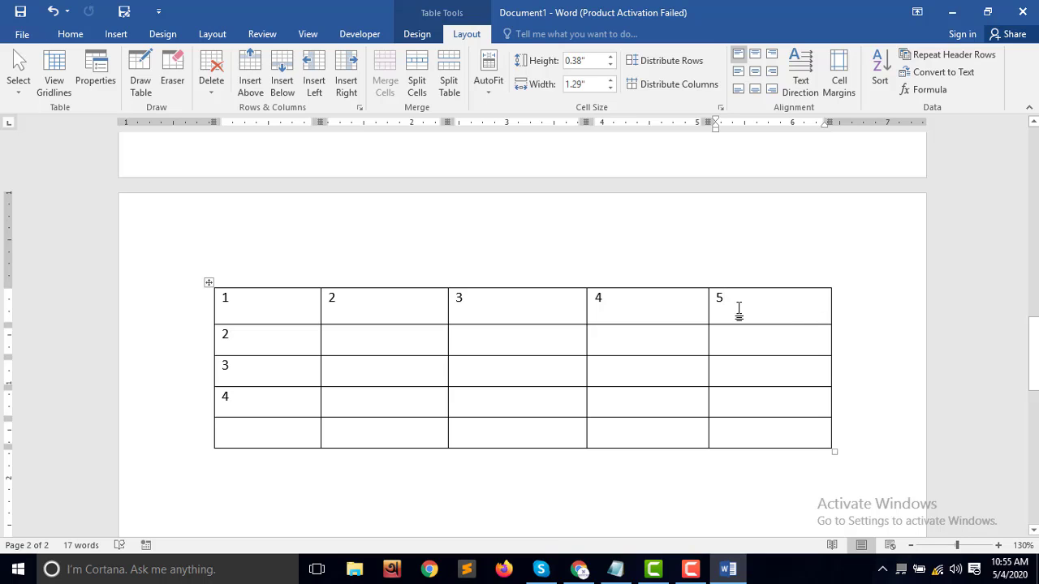
{"action": "left_click", "coordinate": [346, 82]}
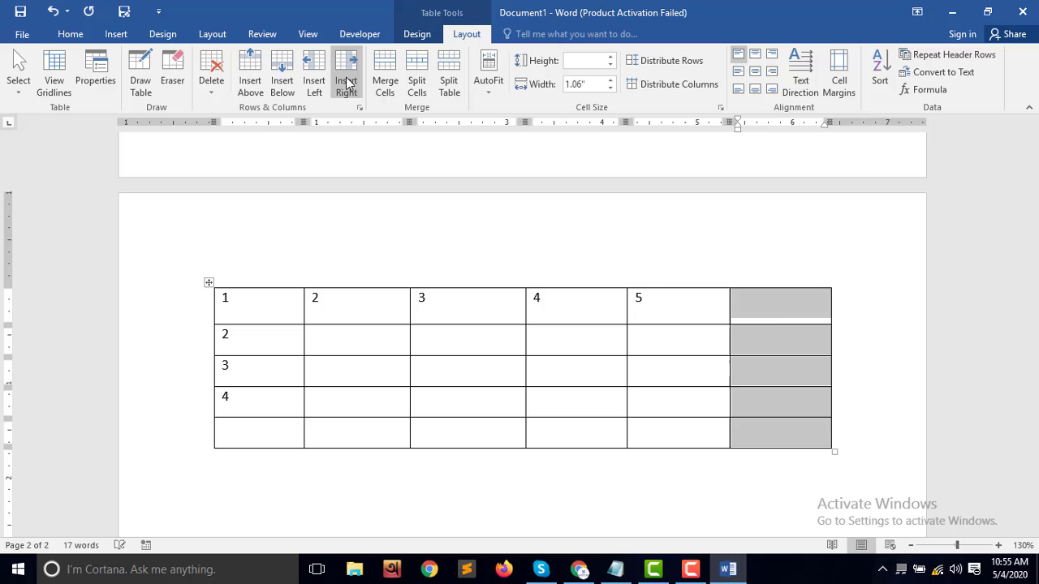
{"action": "left_click", "coordinate": [770, 315]}
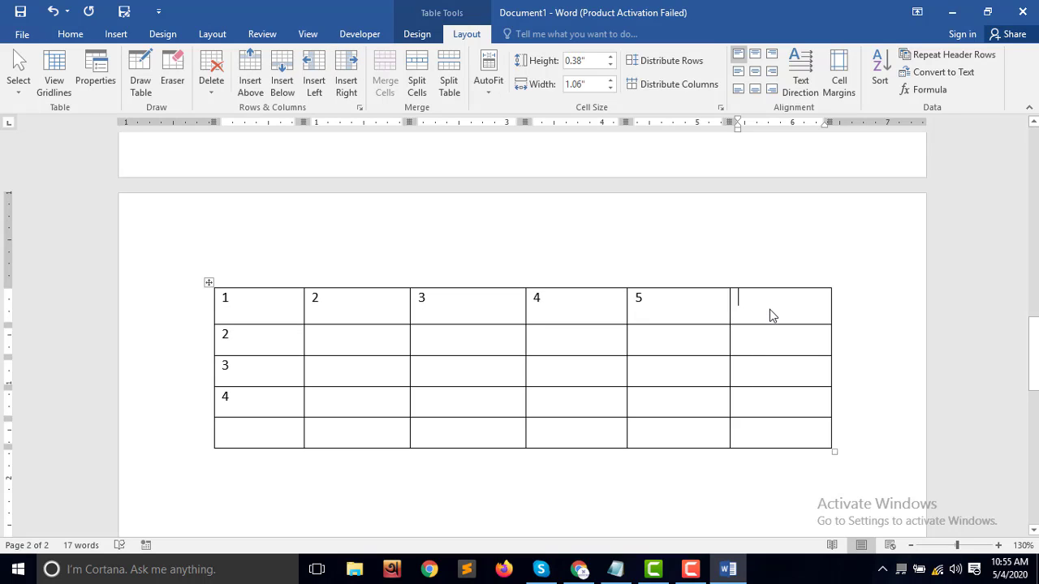
{"action": "type", "text": "6"}
Step: Erase the horizontal borders in column 6 so it becomes one tall cell
{"action": "left_click", "coordinate": [172, 77]}
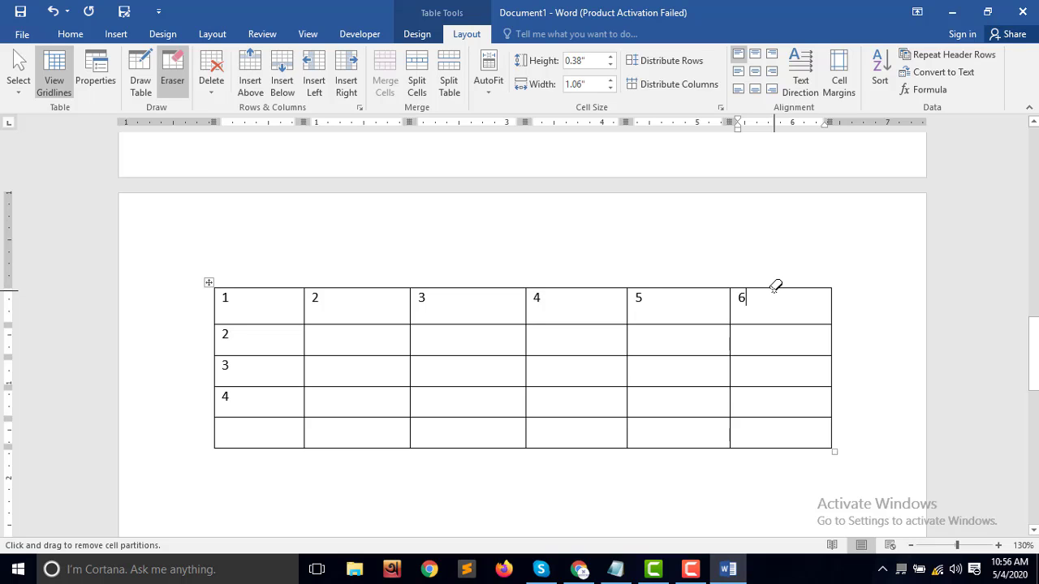
{"action": "left_click", "coordinate": [774, 288]}
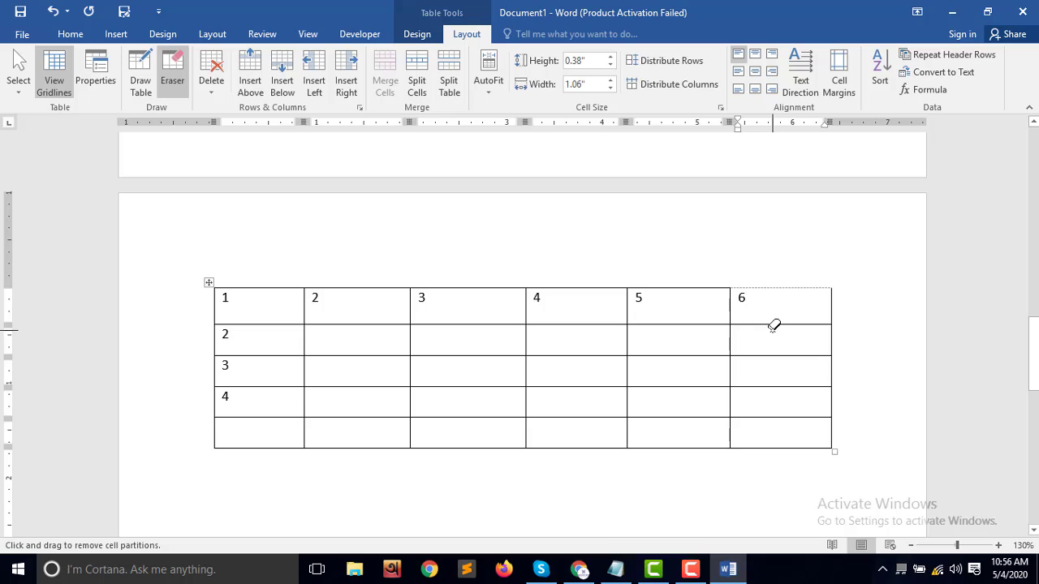
{"action": "left_click", "coordinate": [772, 324]}
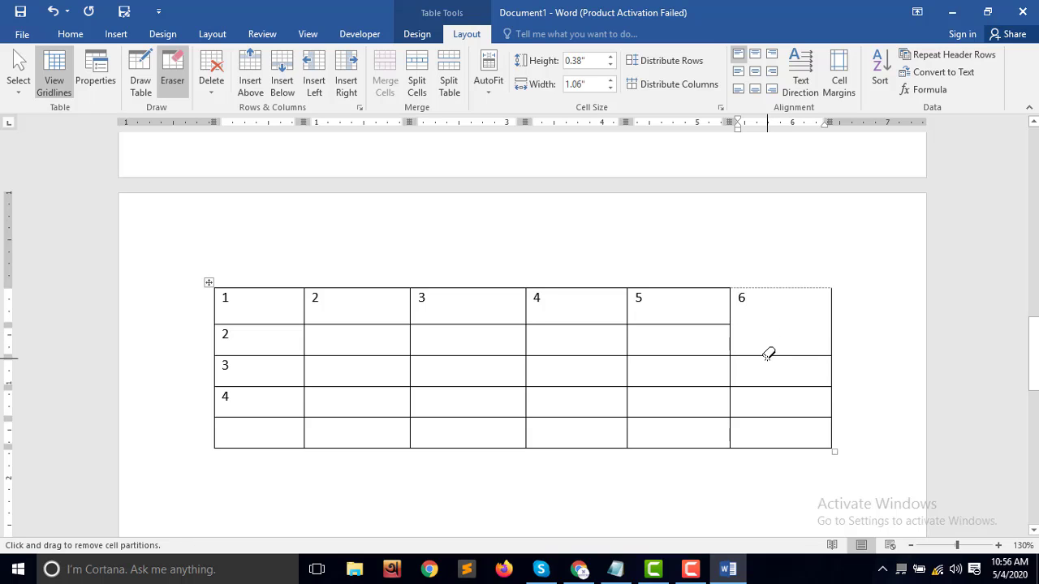
{"action": "left_click", "coordinate": [768, 356]}
{"action": "left_click", "coordinate": [771, 386]}
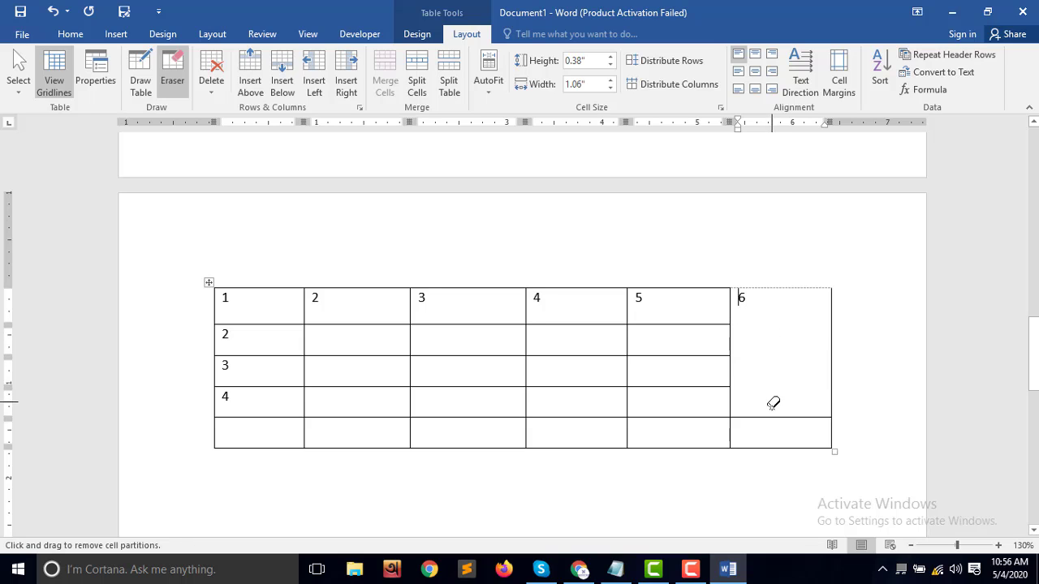
{"action": "left_click", "coordinate": [772, 417]}
{"action": "key", "text": "Escape"}
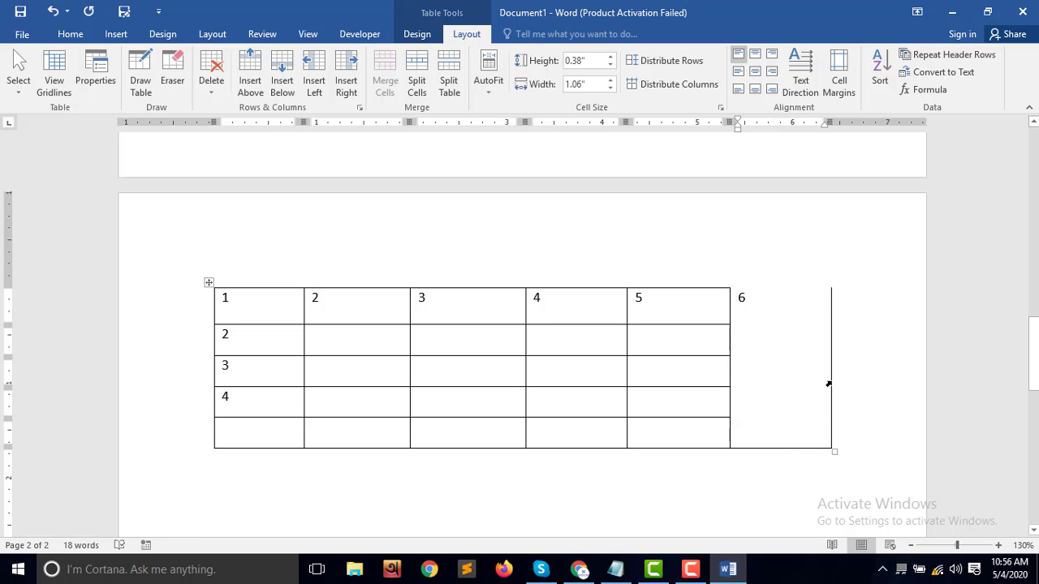
Step: Erase the last column's right border and leave the caret after the 6
{"action": "left_click", "coordinate": [179, 87]}
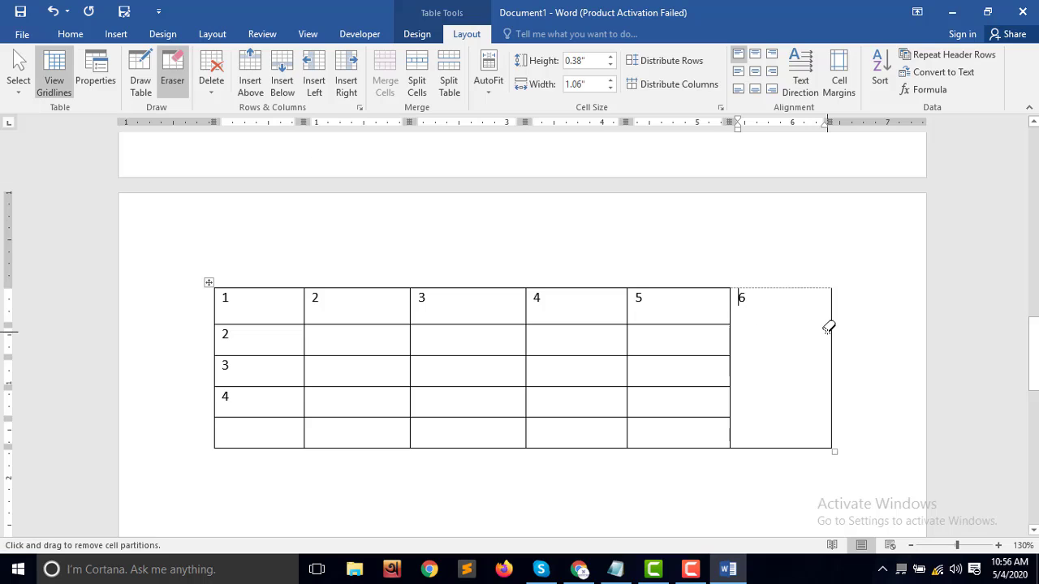
{"action": "left_click", "coordinate": [833, 330]}
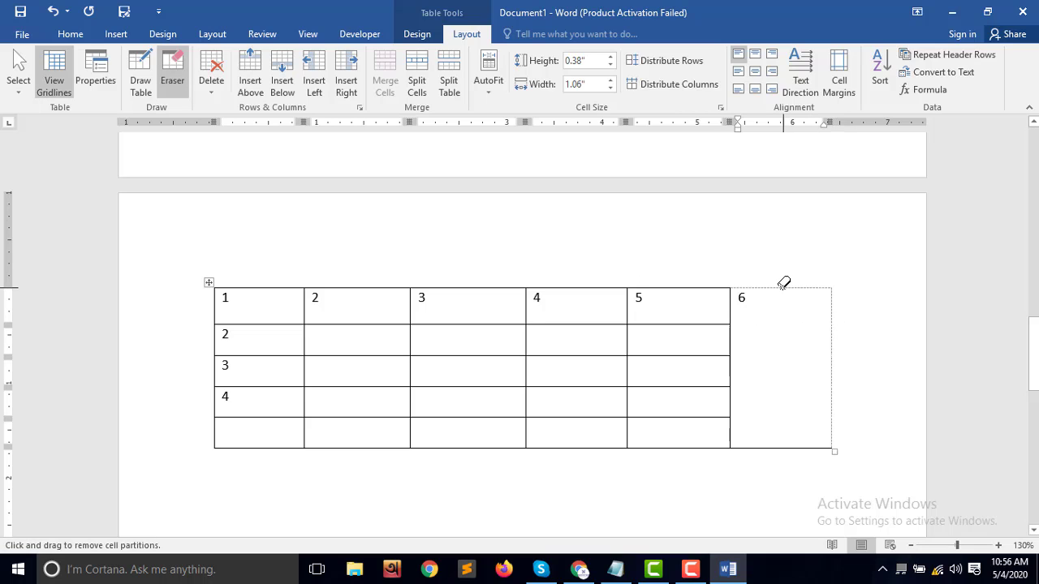
{"action": "key", "text": "Escape"}
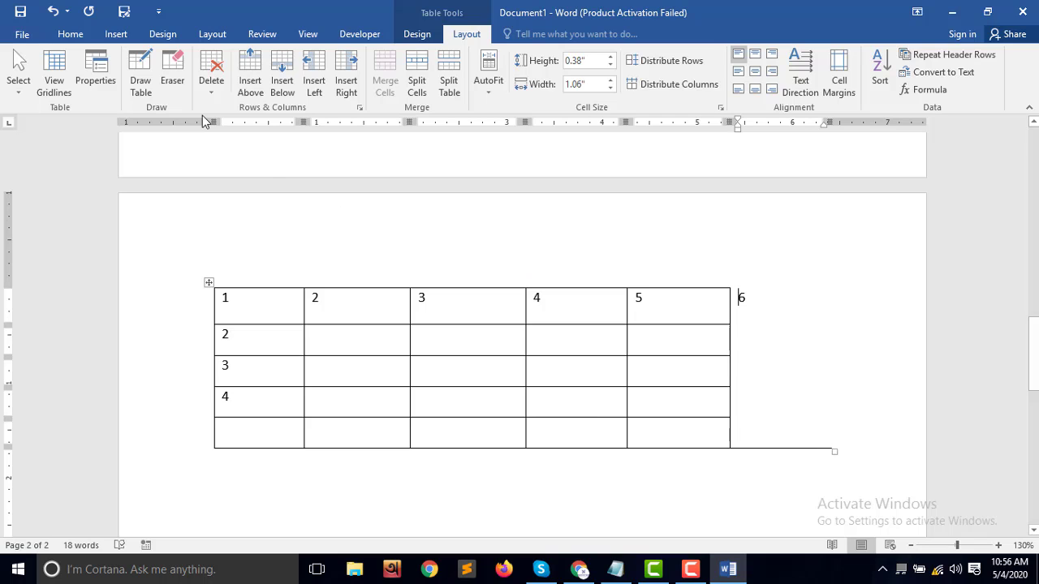
{"action": "left_click", "coordinate": [172, 81]}
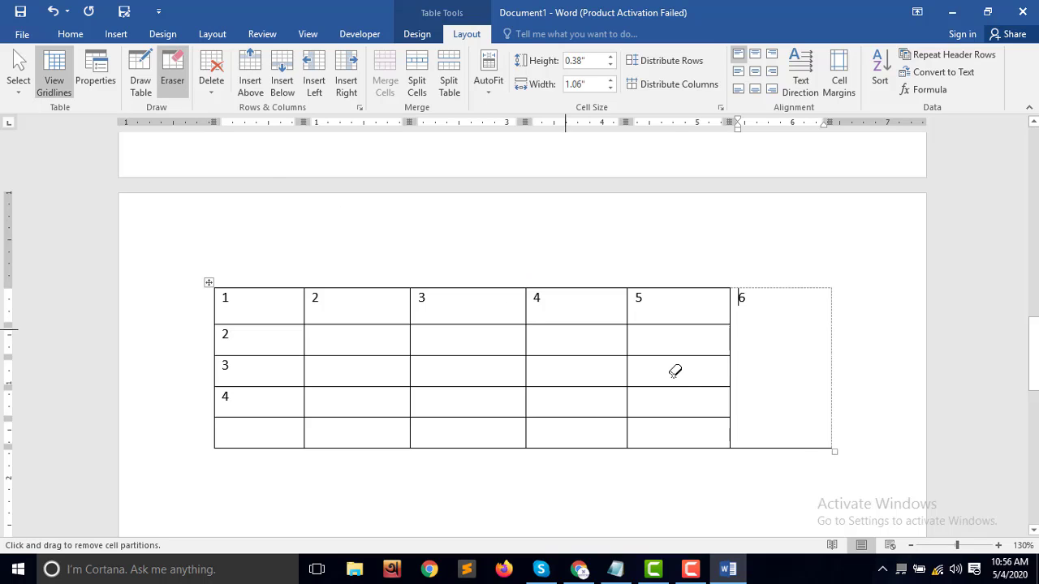
{"action": "key", "text": "Escape"}
{"action": "left_click", "coordinate": [816, 451]}
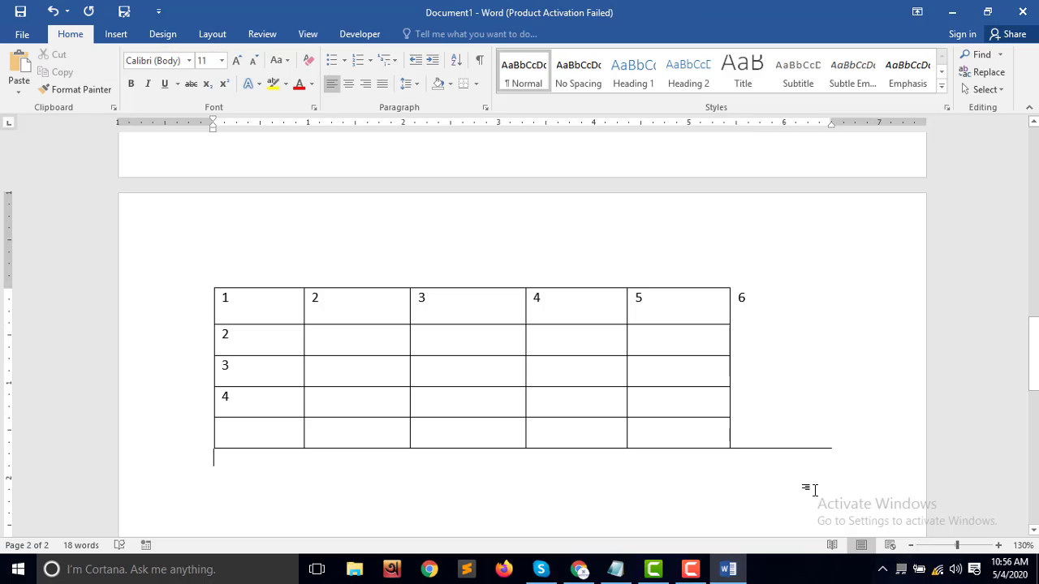
{"action": "left_click", "coordinate": [783, 385]}
{"action": "left_click", "coordinate": [750, 297]}
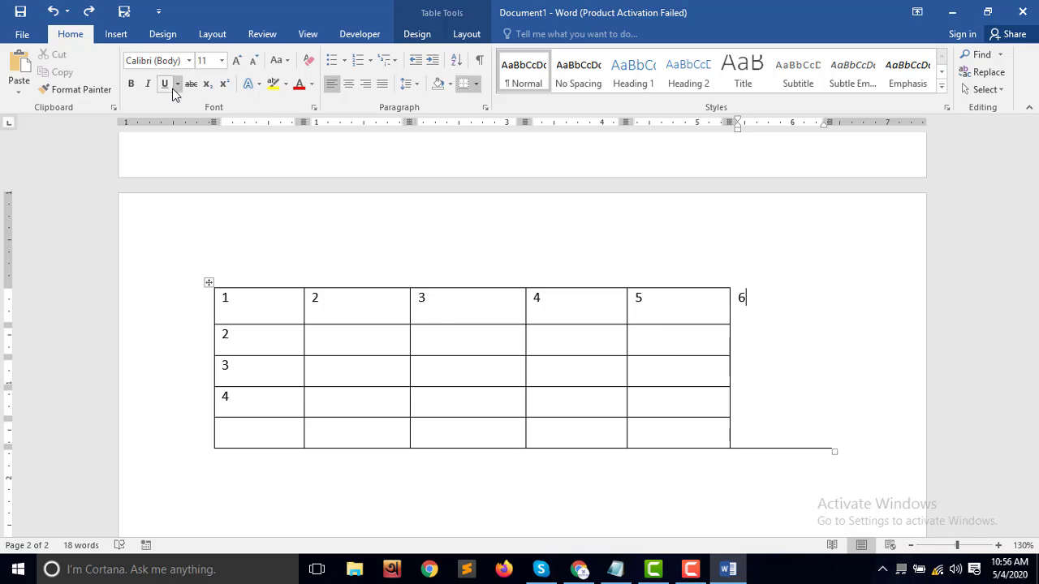
Step: Erase borders to merge rows 2–4 in columns 1, 3 and 5 and column 2's lower cells
{"action": "left_click", "coordinate": [465, 34]}
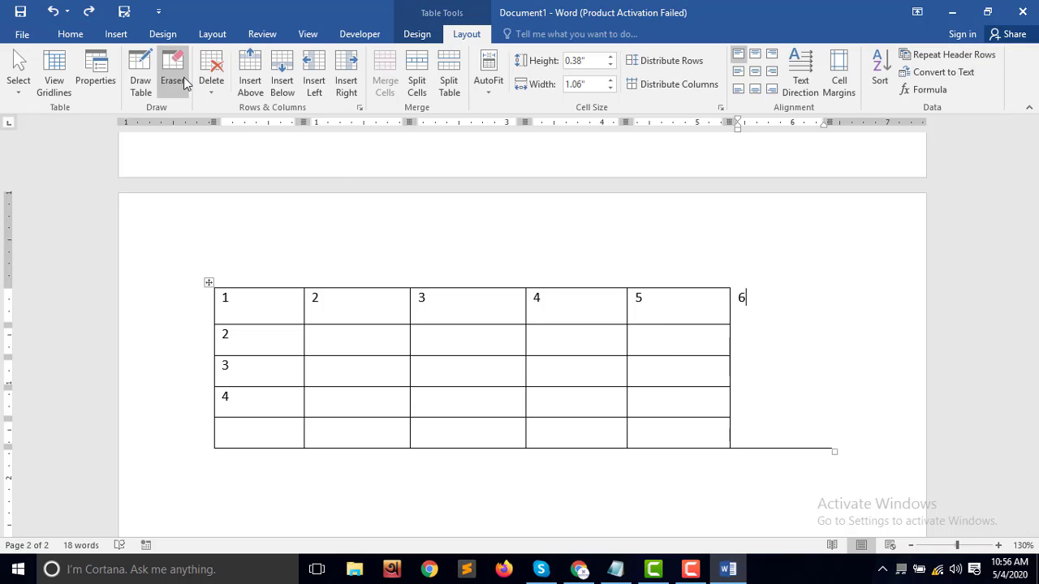
{"action": "left_click", "coordinate": [172, 74]}
{"action": "left_click", "coordinate": [666, 355]}
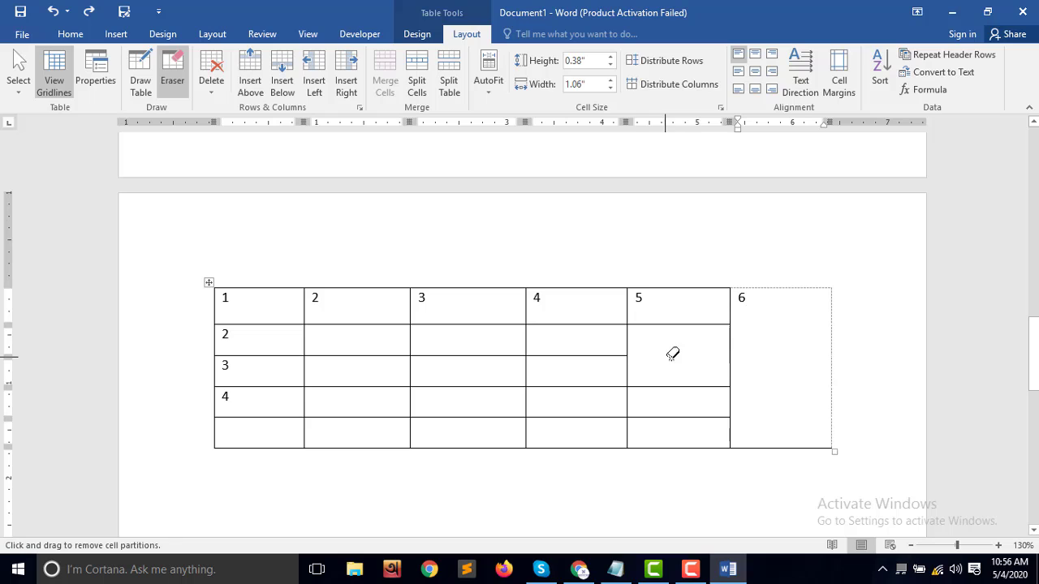
{"action": "left_click", "coordinate": [479, 355]}
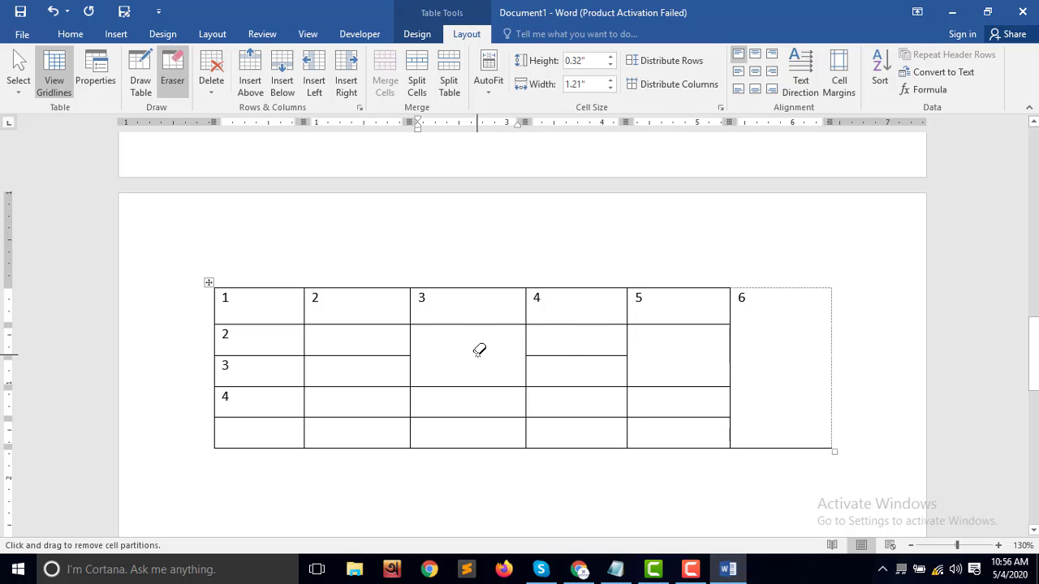
{"action": "left_click", "coordinate": [259, 356]}
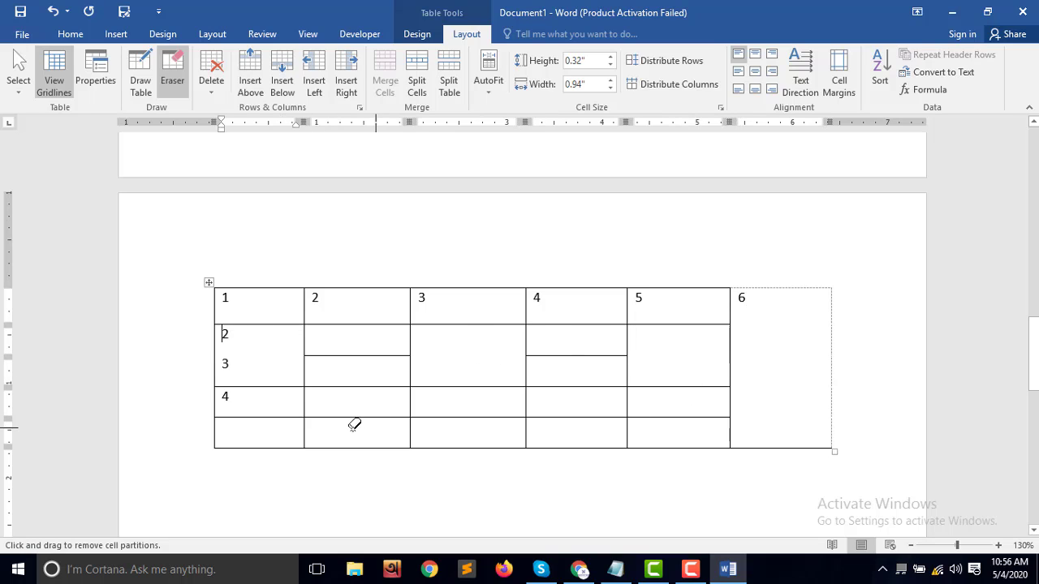
{"action": "left_click", "coordinate": [344, 371]}
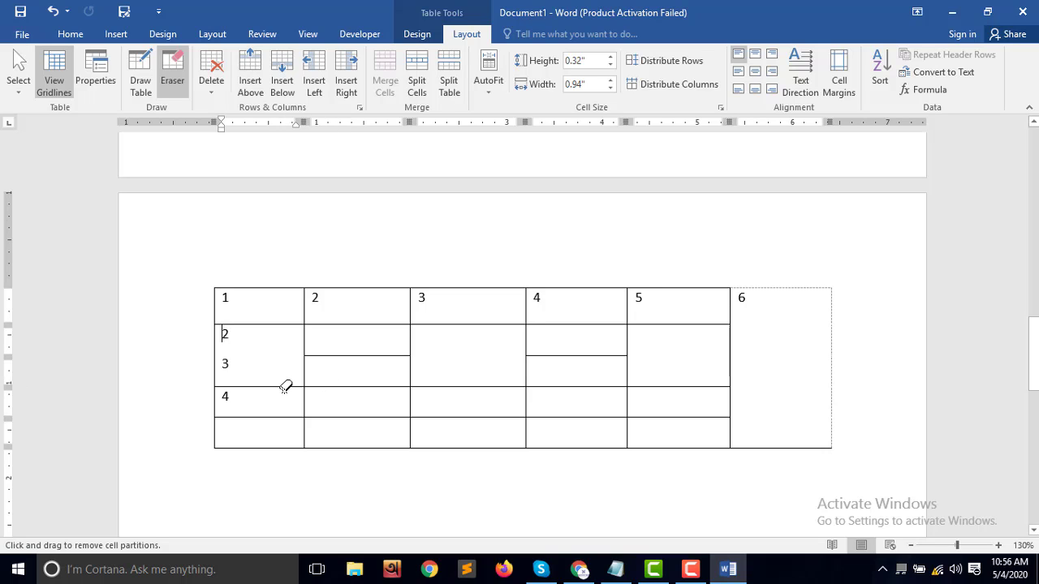
{"action": "left_click", "coordinate": [283, 386]}
{"action": "left_click", "coordinate": [341, 415]}
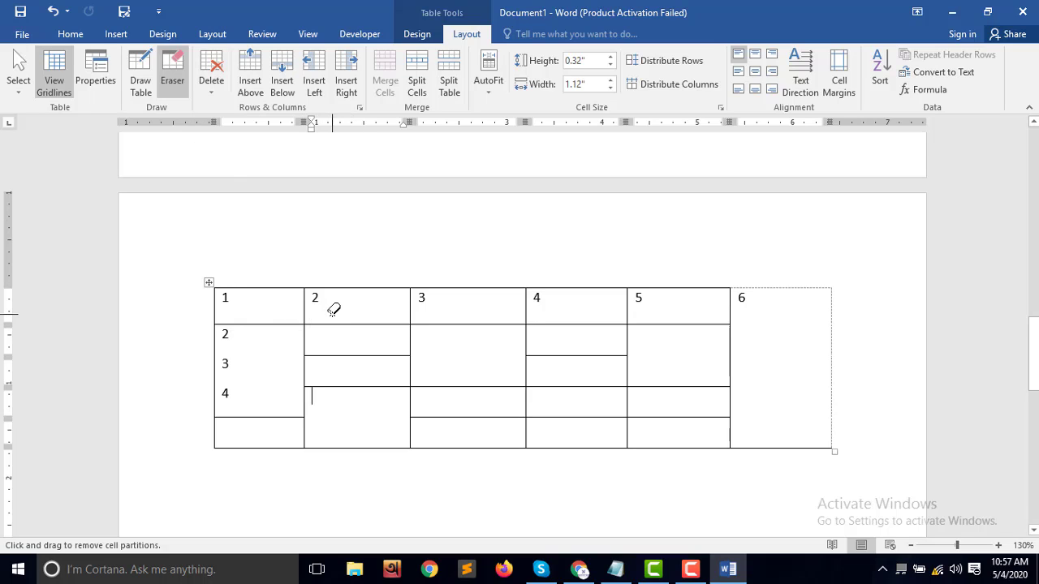
{"action": "left_click", "coordinate": [213, 91]}
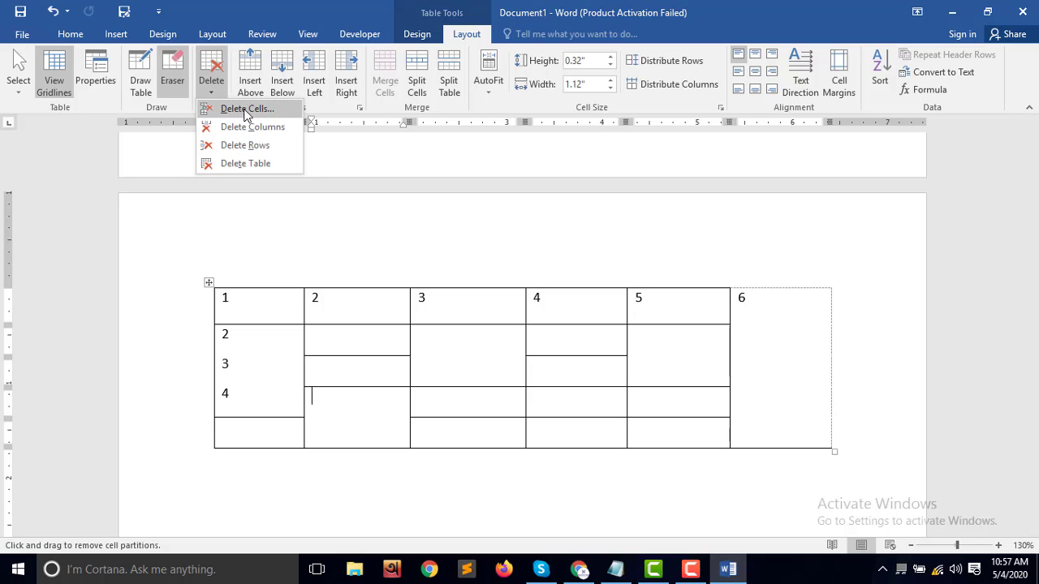
Step: Delete the column headed 6 using Delete Cells with Delete entire column
{"action": "left_click", "coordinate": [712, 308]}
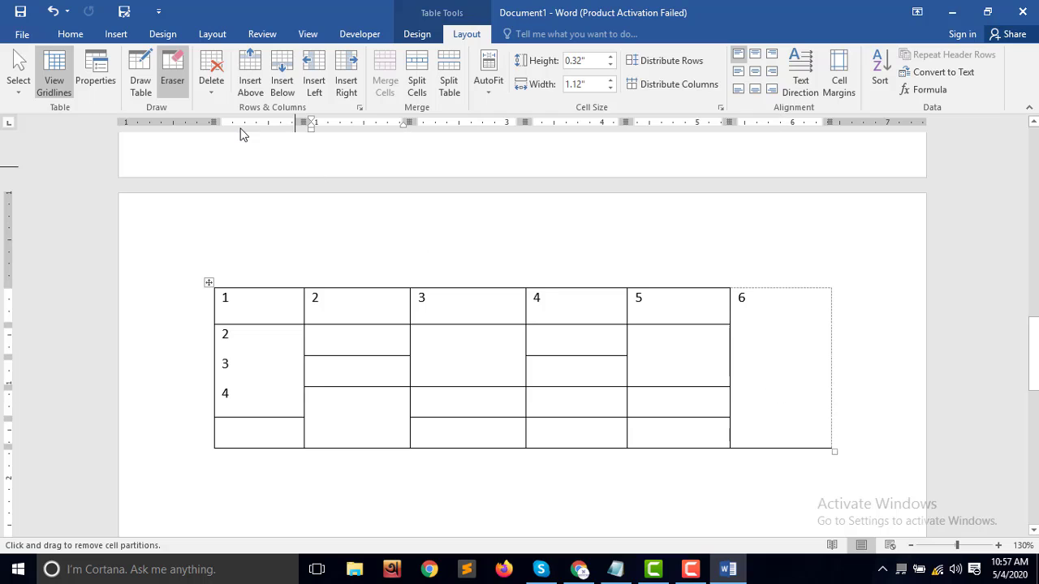
{"action": "left_click", "coordinate": [209, 87]}
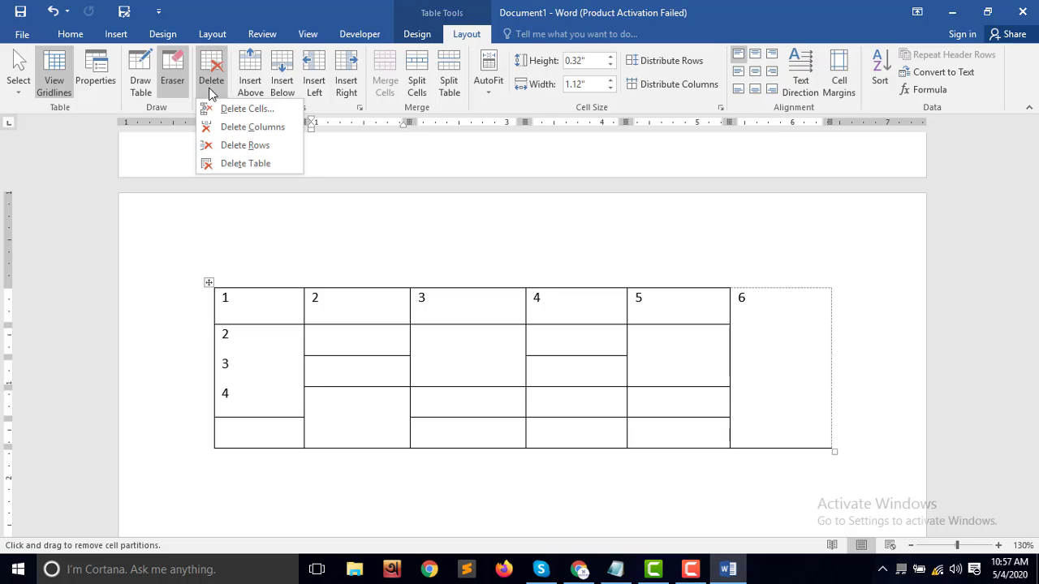
{"action": "left_click", "coordinate": [747, 297]}
{"action": "left_click", "coordinate": [747, 297]}
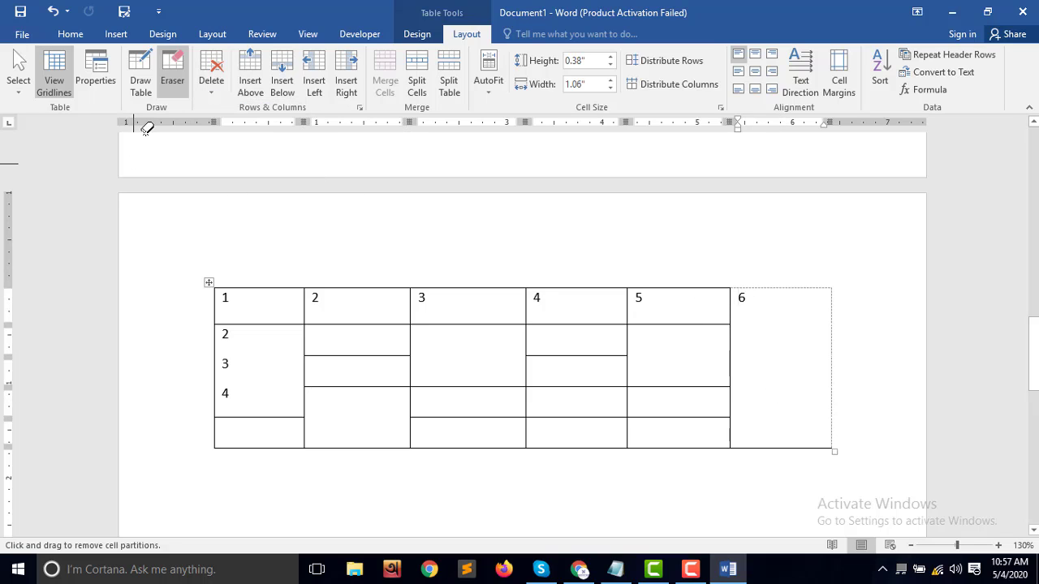
{"action": "left_click", "coordinate": [216, 101]}
{"action": "left_click", "coordinate": [237, 109]}
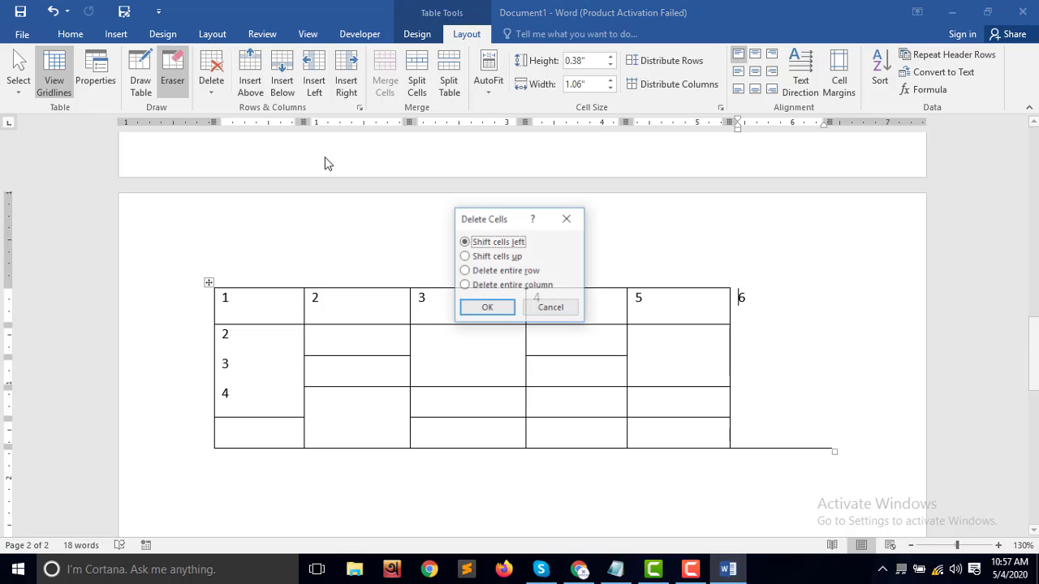
{"action": "left_click", "coordinate": [510, 285]}
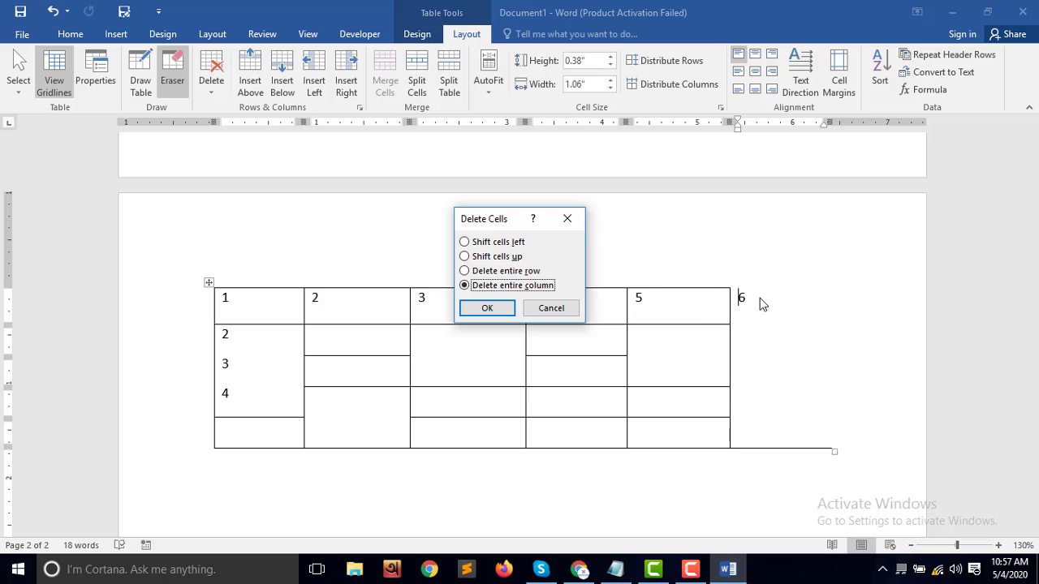
{"action": "left_click", "coordinate": [487, 308]}
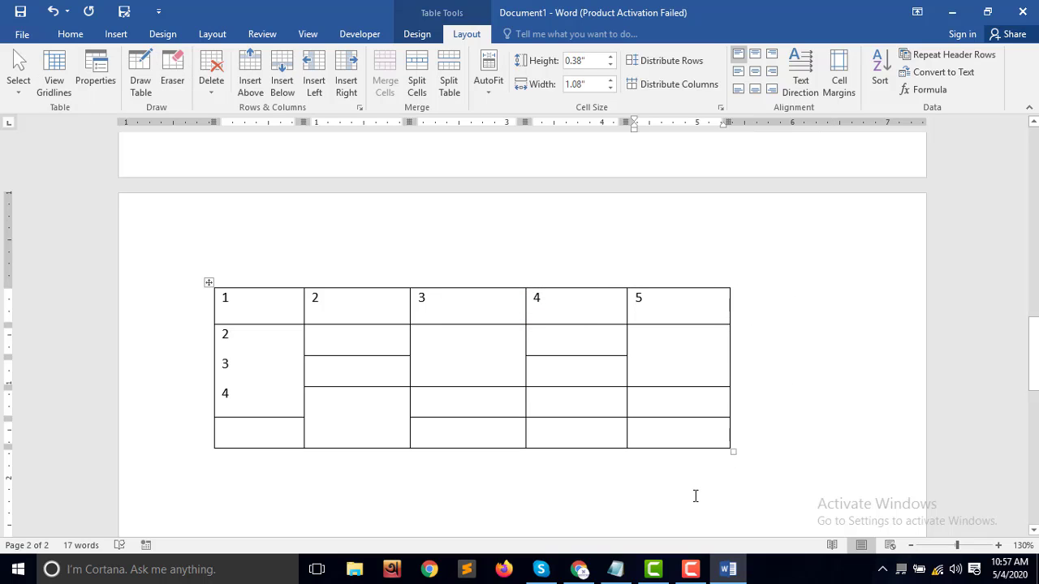
Step: Delete the column headed 3 the same way, as an entire column
{"action": "left_click", "coordinate": [431, 300]}
{"action": "double_click", "coordinate": [421, 298]}
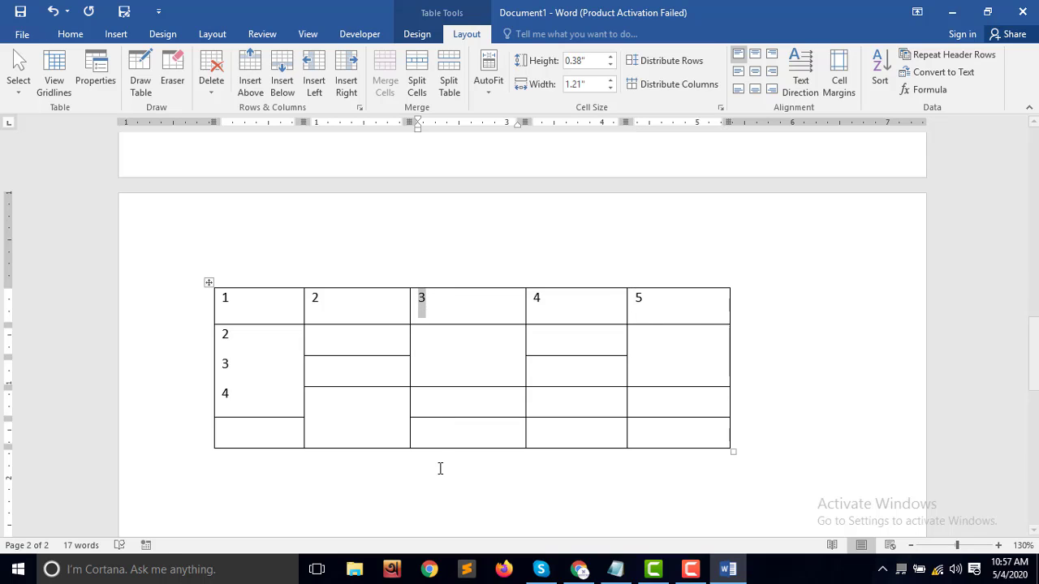
{"action": "left_click", "coordinate": [211, 81]}
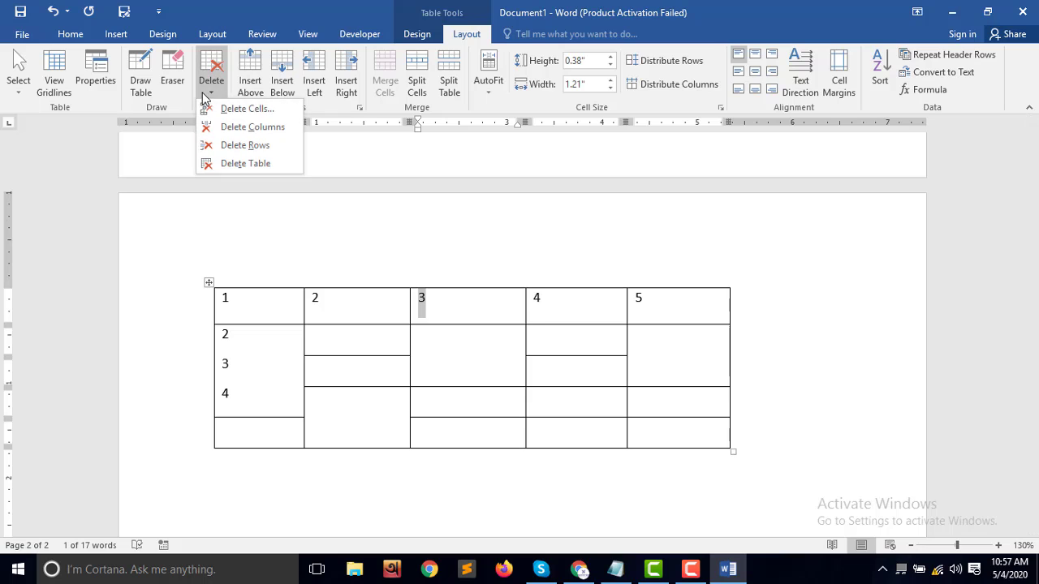
{"action": "left_click", "coordinate": [256, 111]}
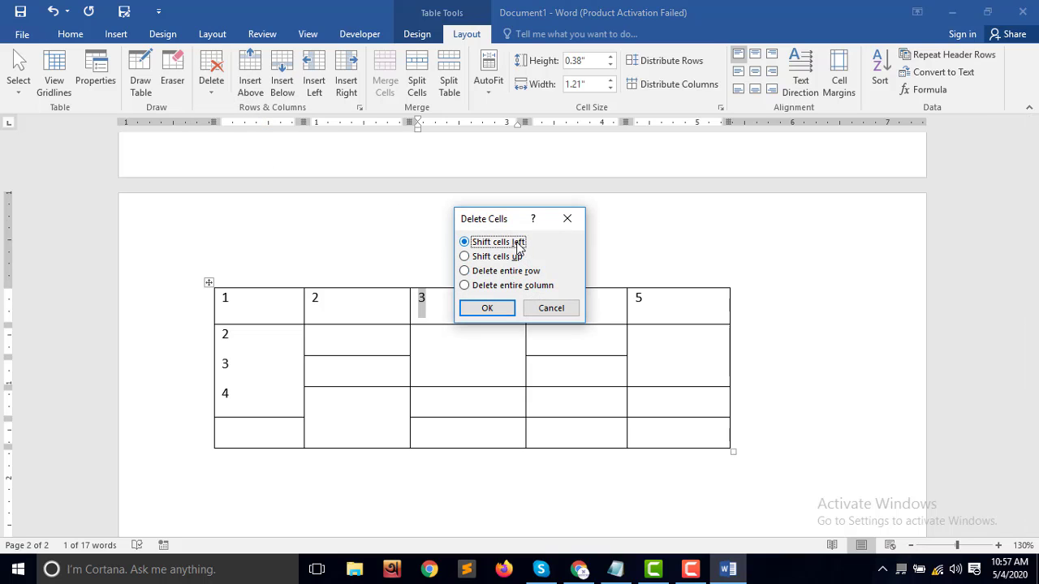
{"action": "left_click", "coordinate": [519, 286]}
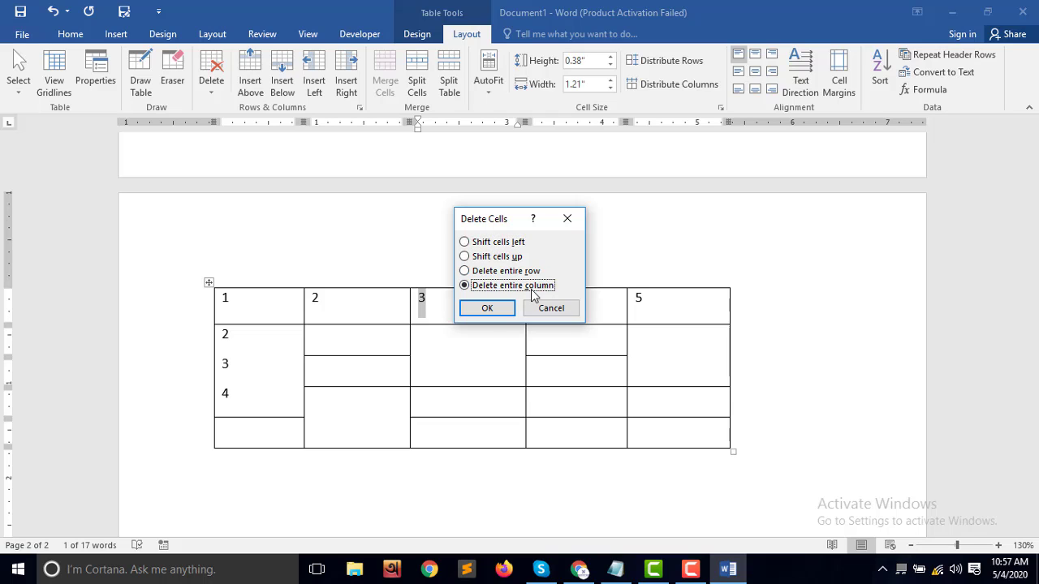
{"action": "left_click", "coordinate": [492, 313]}
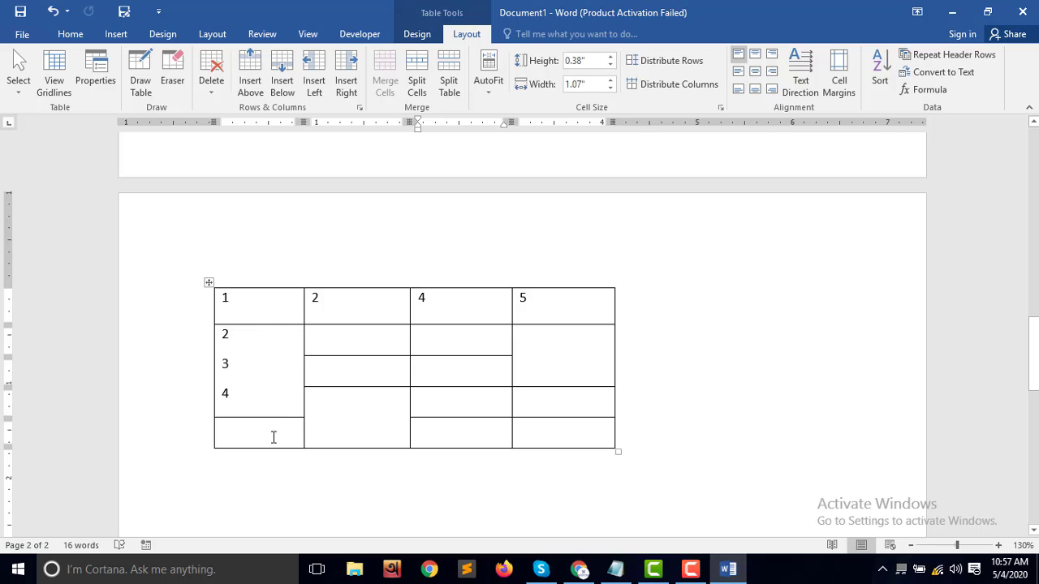
Step: Delete three lower rows, including the one holding 2, 3 and 4
{"action": "left_click", "coordinate": [272, 361]}
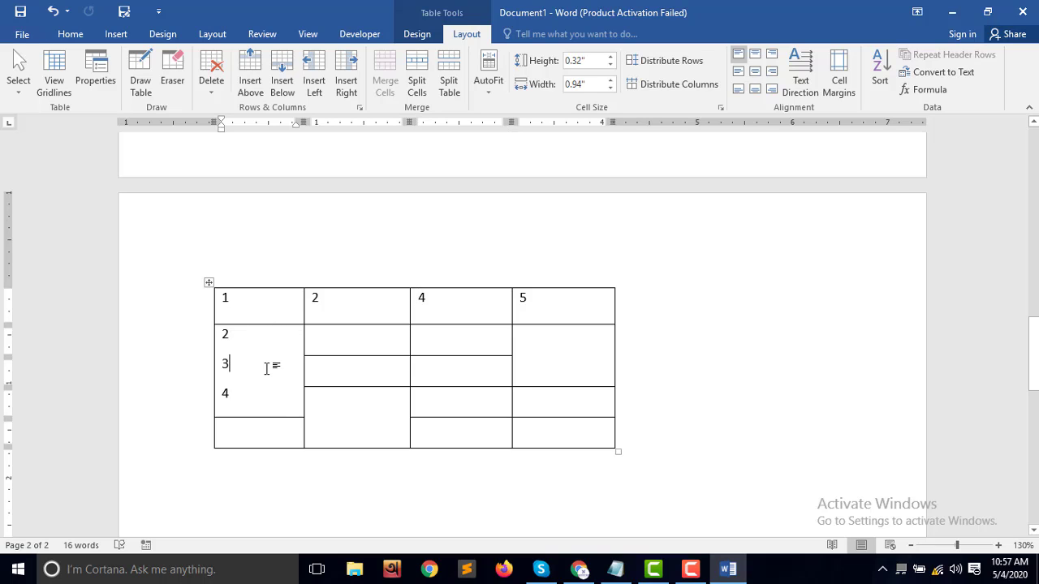
{"action": "left_click", "coordinate": [208, 92]}
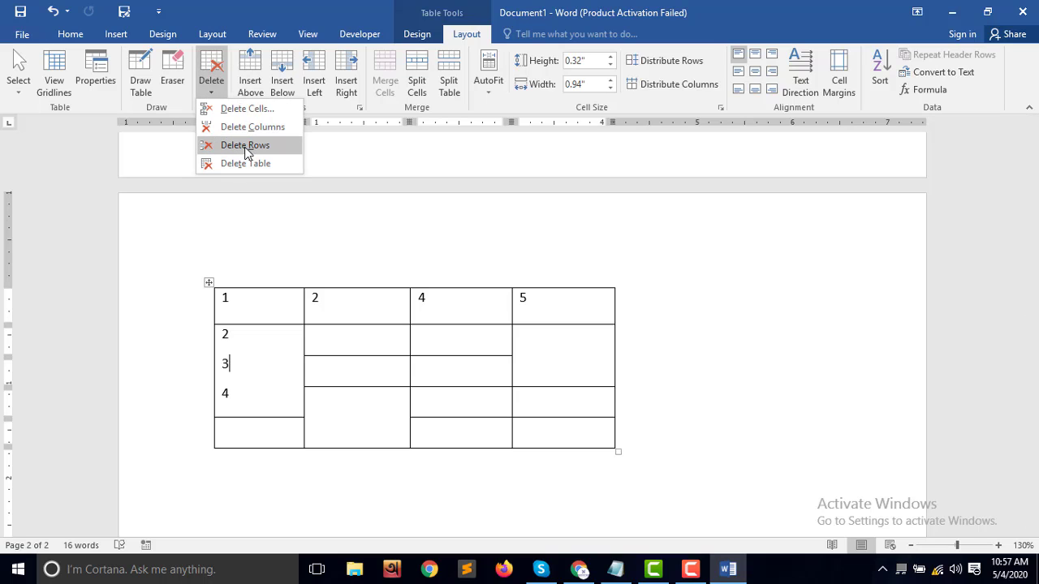
{"action": "left_click", "coordinate": [246, 146]}
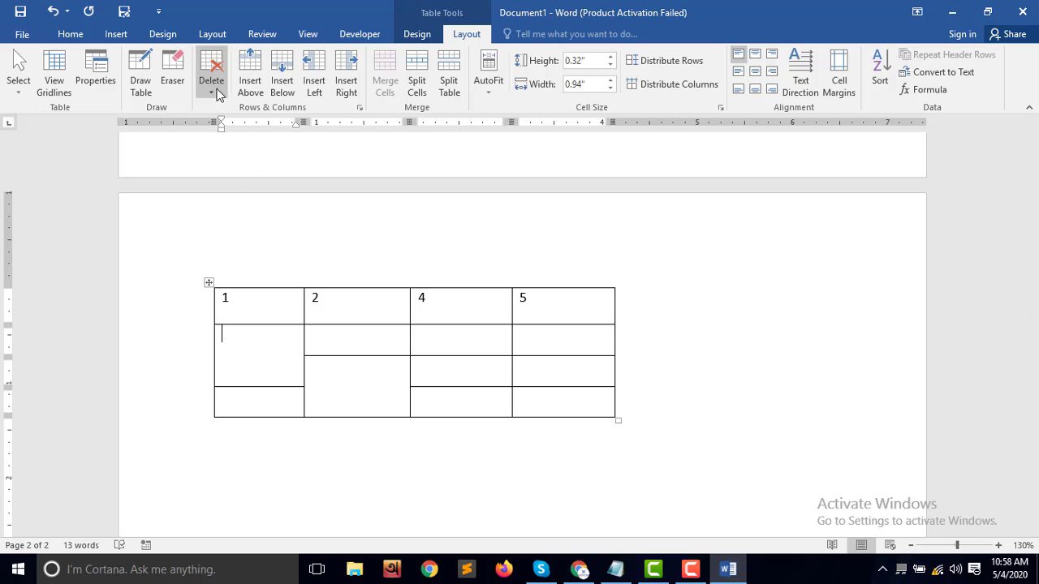
{"action": "left_click", "coordinate": [214, 88]}
{"action": "left_click", "coordinate": [231, 144]}
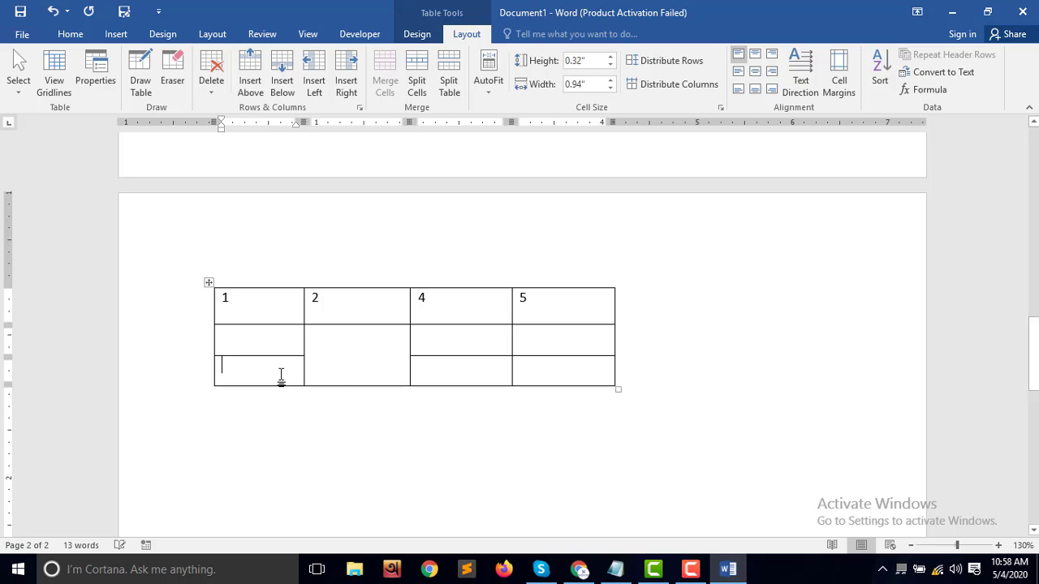
{"action": "left_click", "coordinate": [212, 85]}
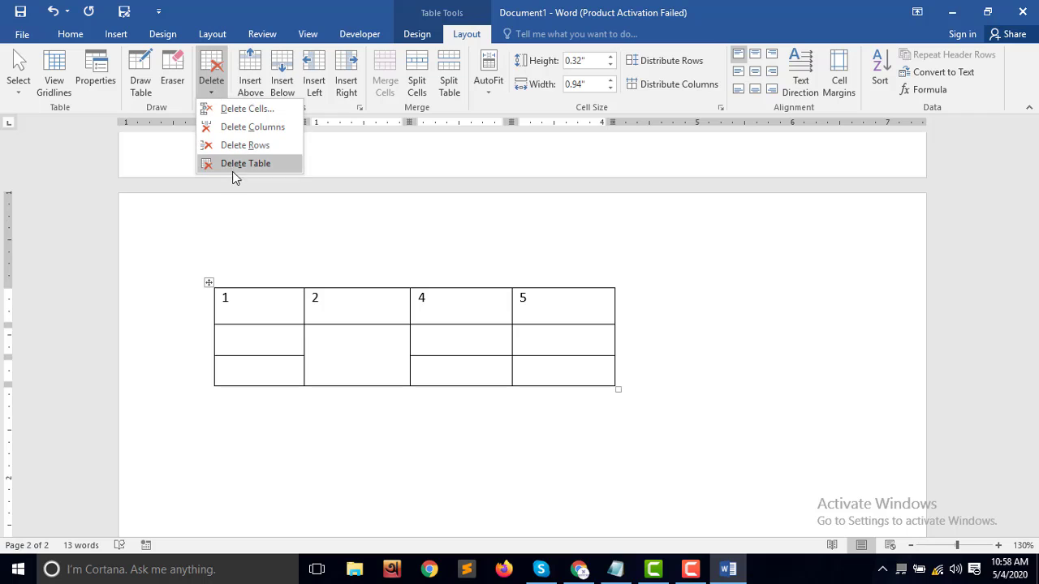
{"action": "left_click", "coordinate": [245, 149]}
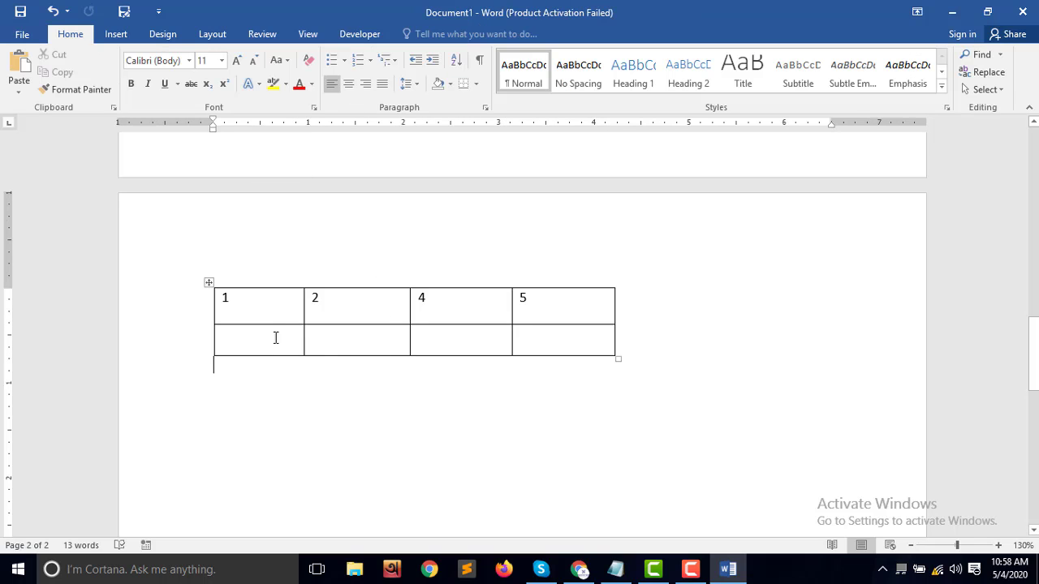
{"action": "left_click", "coordinate": [274, 307]}
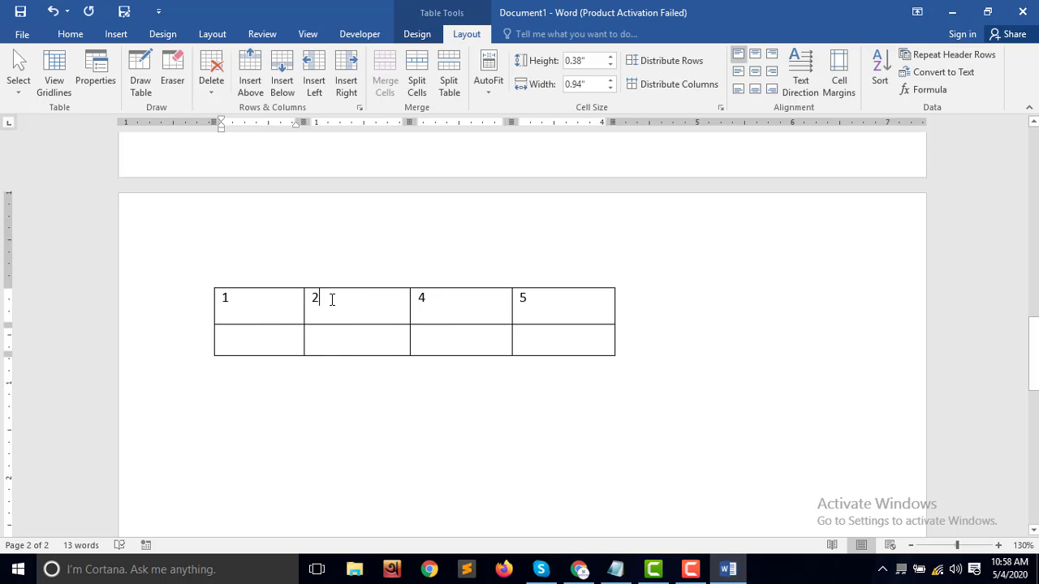
Step: Delete the column headed 2
{"action": "left_click", "coordinate": [332, 299]}
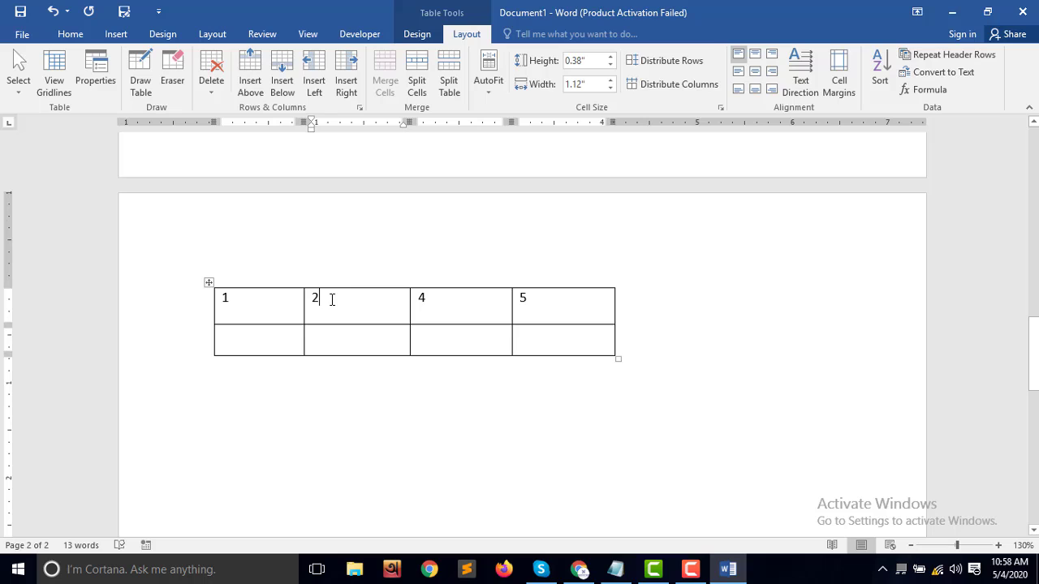
{"action": "left_click", "coordinate": [211, 81]}
{"action": "left_click", "coordinate": [243, 125]}
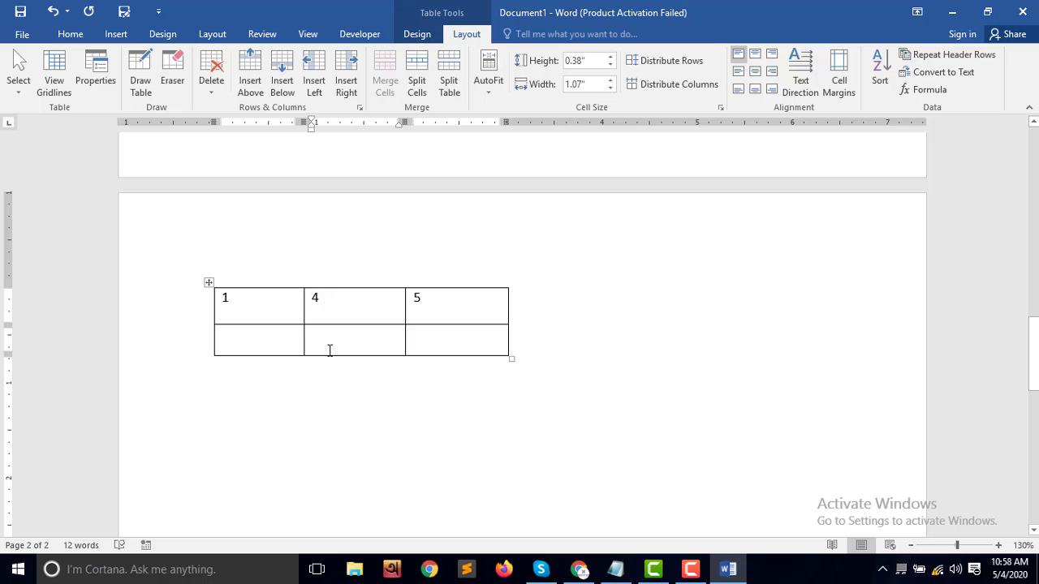
{"action": "left_click", "coordinate": [211, 87]}
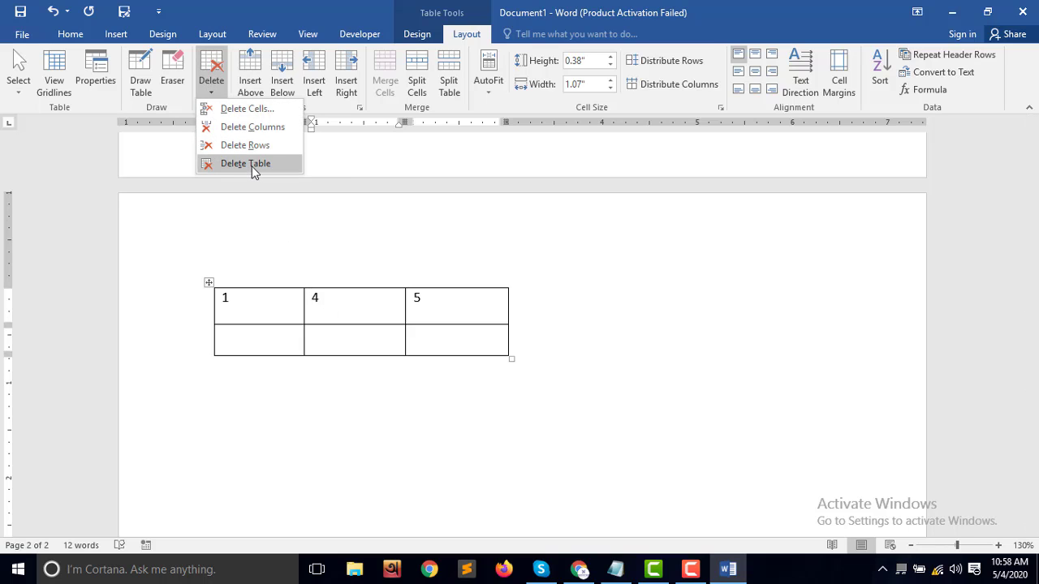
Step: Delete the whole table, then open the Insert tab's Table size grid
{"action": "left_click", "coordinate": [254, 166]}
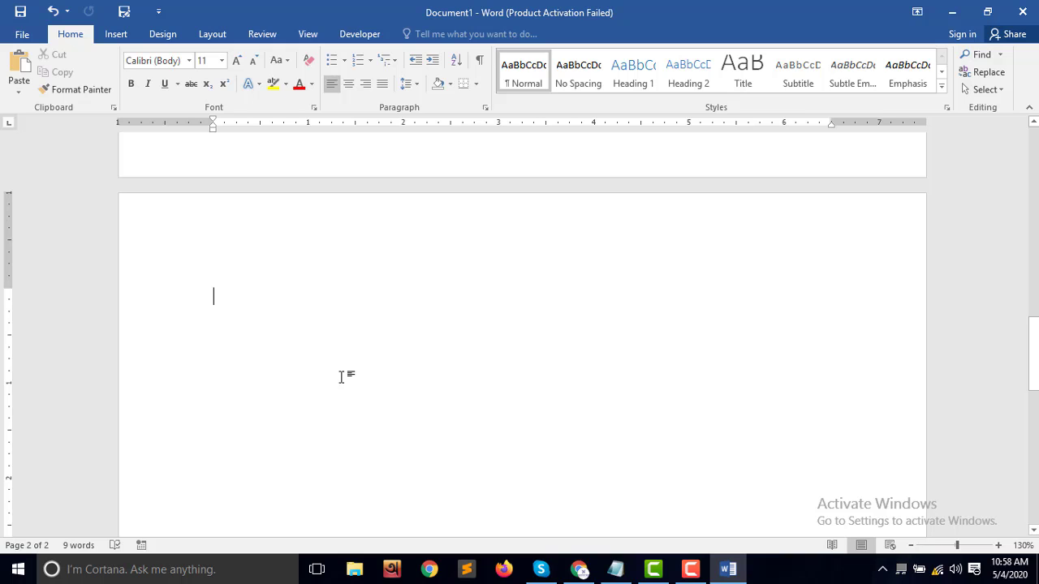
{"action": "left_click", "coordinate": [126, 37]}
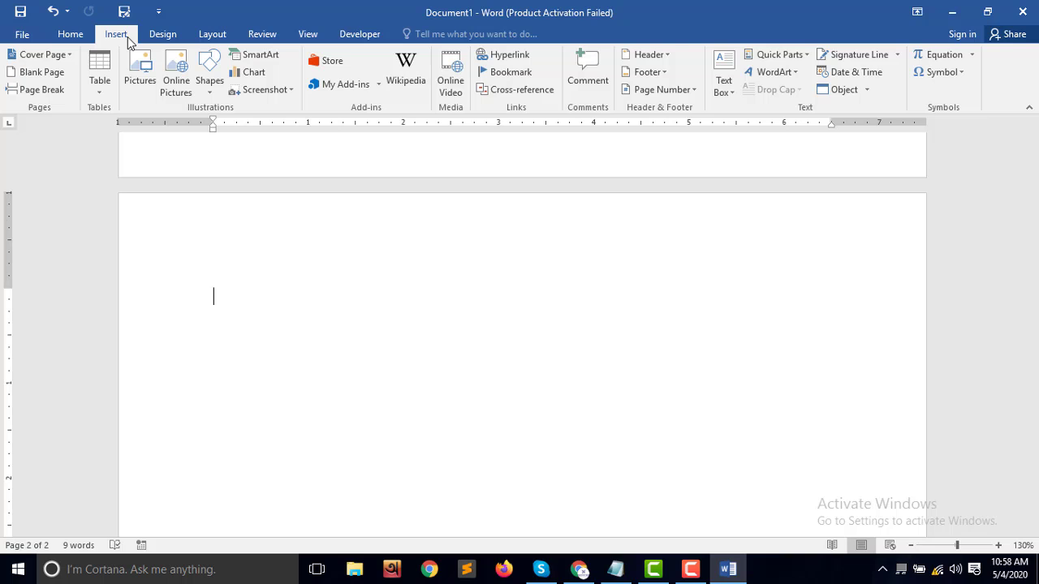
{"action": "left_click", "coordinate": [99, 93]}
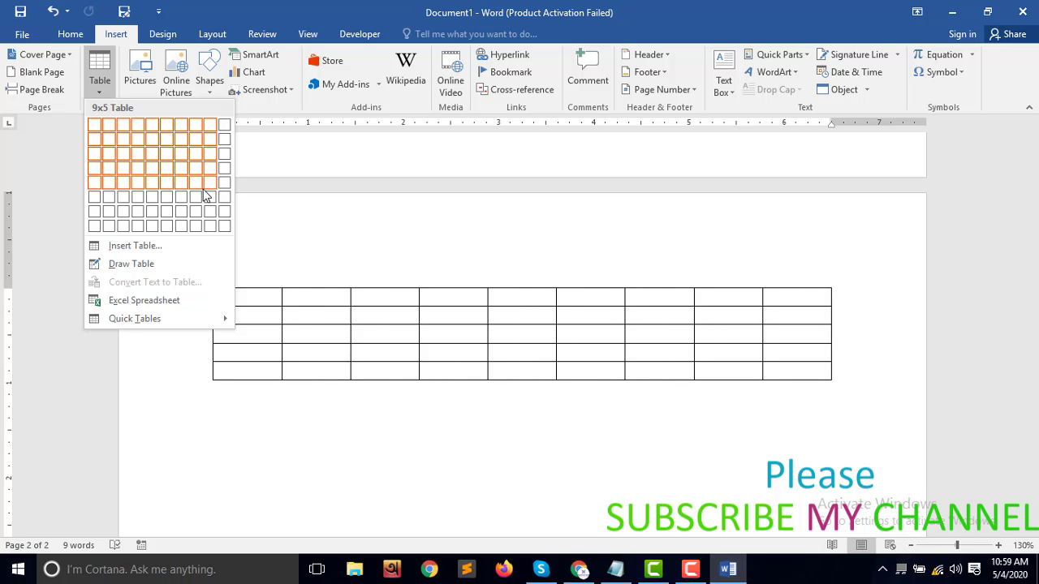
{"action": "left_click", "coordinate": [242, 190]}
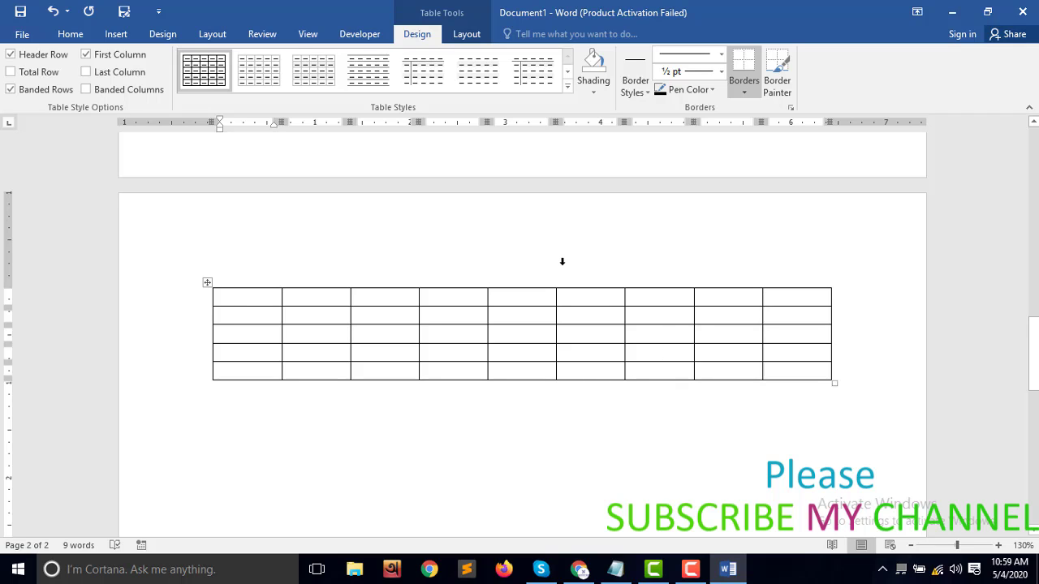
{"action": "left_click", "coordinate": [115, 35]}
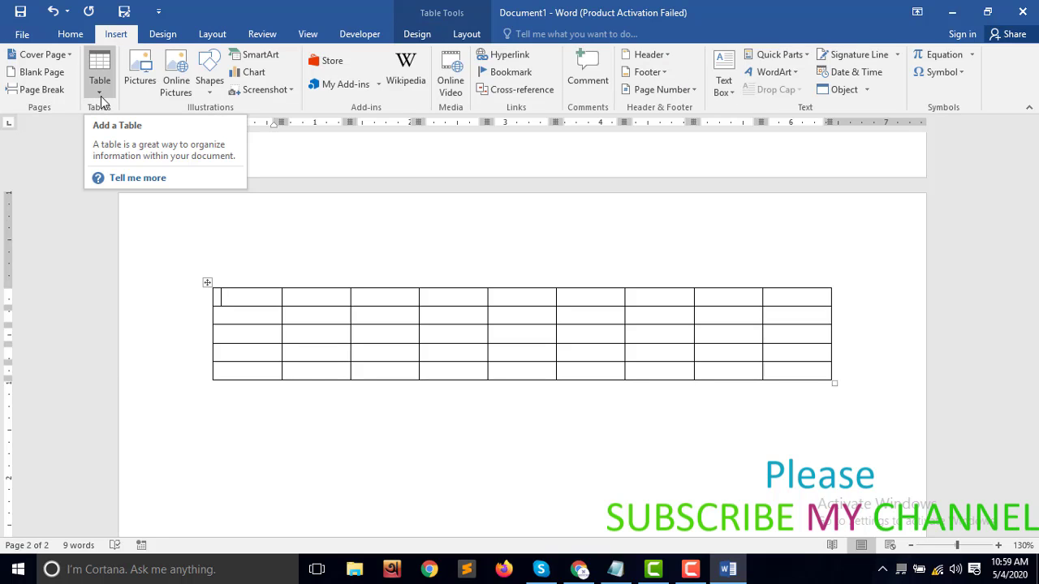
{"action": "left_click", "coordinate": [207, 282]}
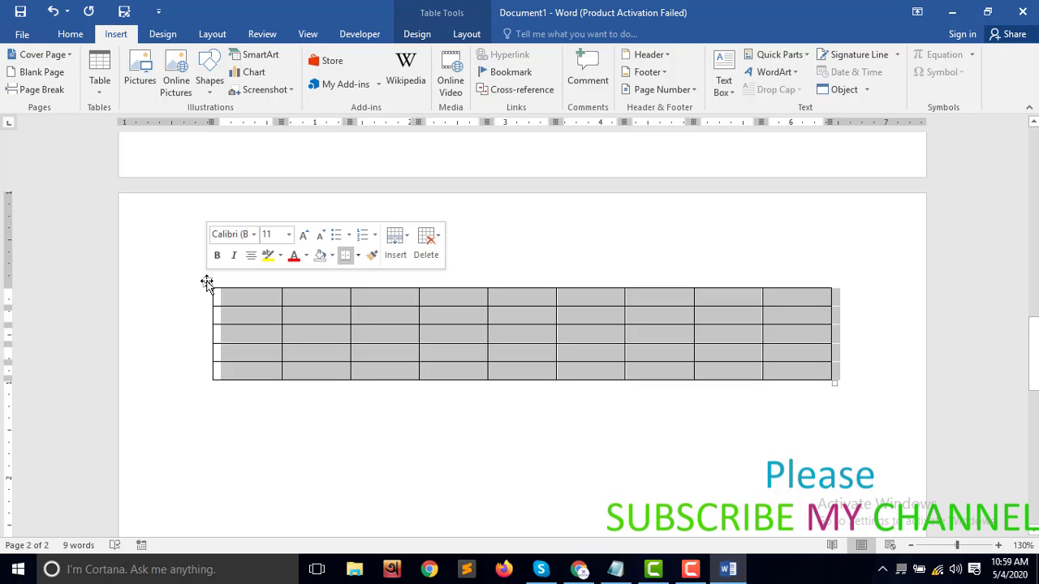
{"action": "left_click", "coordinate": [440, 246]}
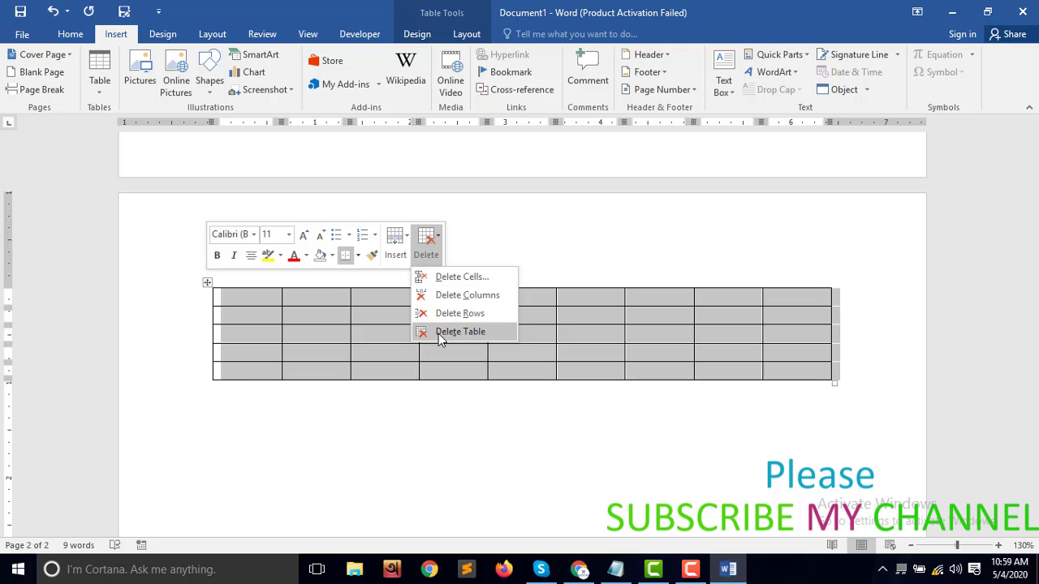
{"action": "left_click", "coordinate": [439, 332]}
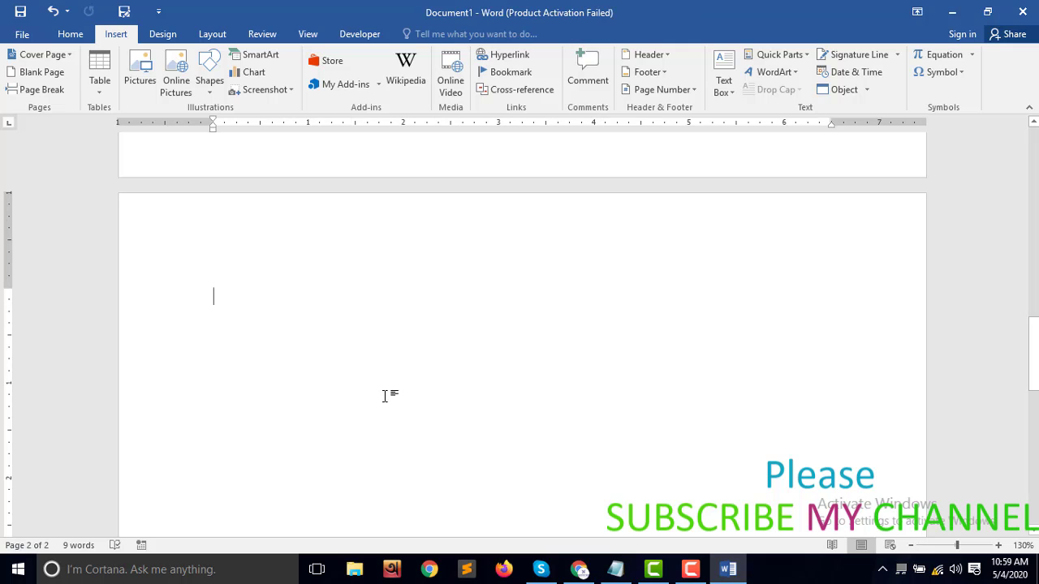
{"action": "left_click", "coordinate": [97, 93]}
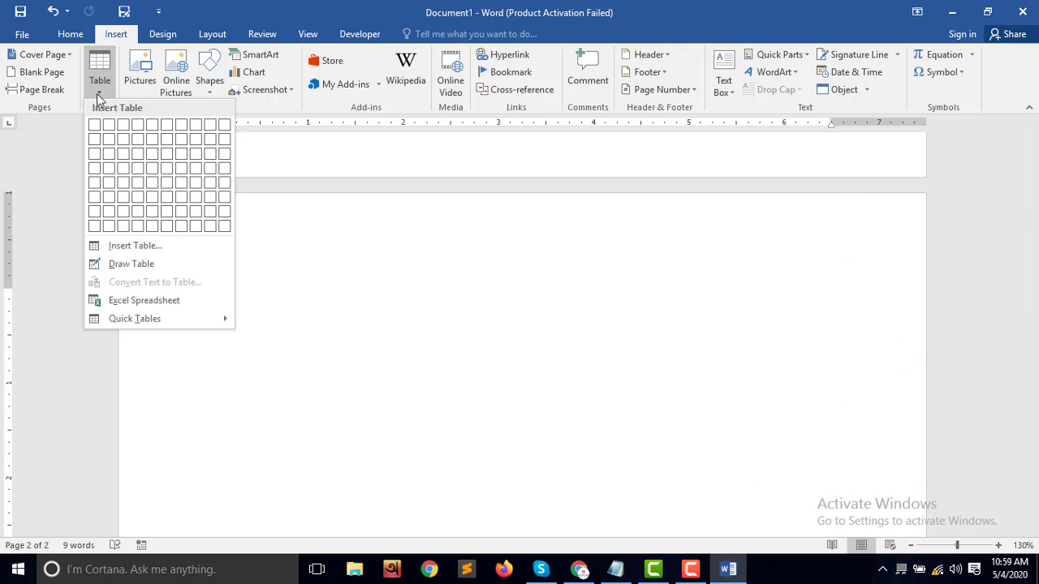
Step: Create a 3-column by 3-row table through the Insert Table dialog
{"action": "left_click", "coordinate": [130, 246]}
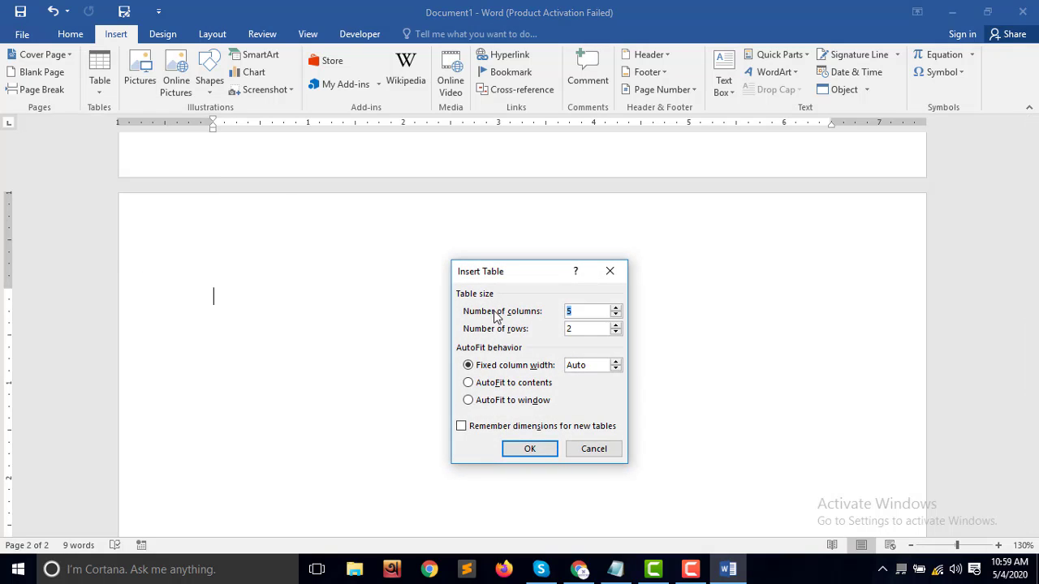
{"action": "left_click_drag", "start_coordinate": [522, 269], "coordinate": [494, 253]}
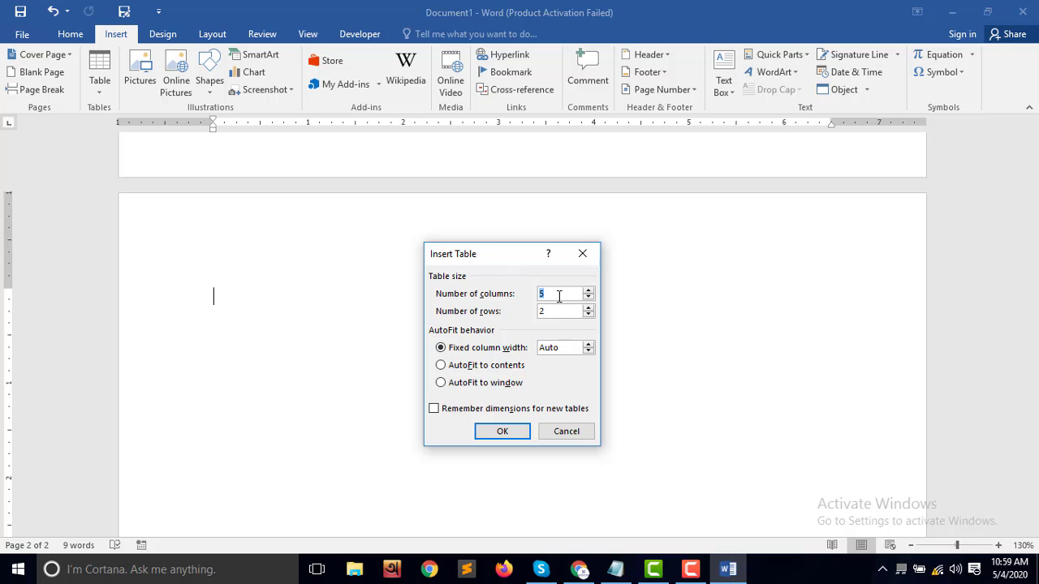
{"action": "type", "text": "3"}
{"action": "left_click_drag", "start_coordinate": [554, 311], "coordinate": [533, 310]}
{"action": "type", "text": "3"}
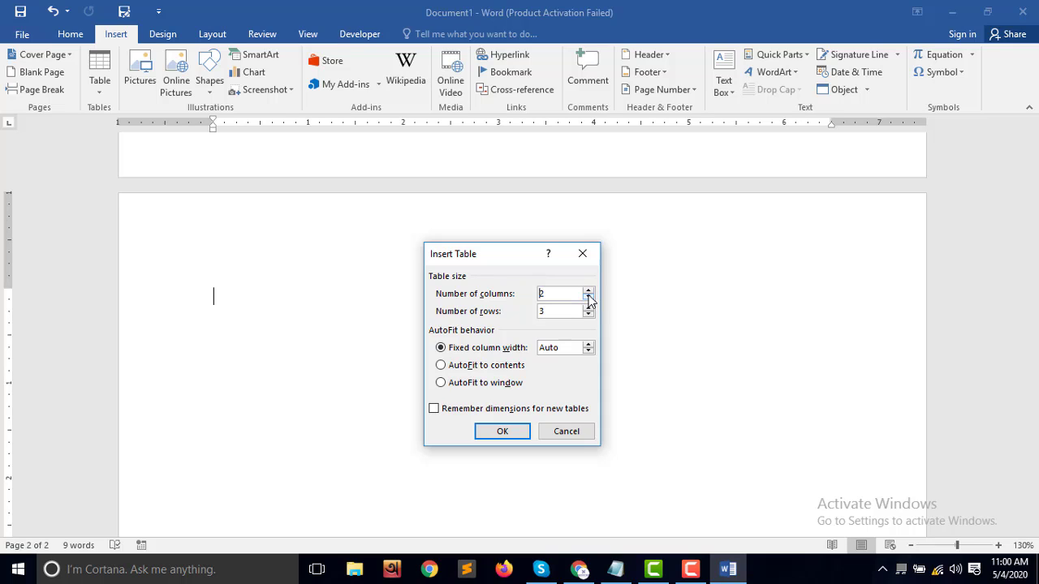
{"action": "left_click", "coordinate": [589, 291]}
{"action": "left_click", "coordinate": [589, 298]}
{"action": "left_click", "coordinate": [591, 291]}
{"action": "left_click", "coordinate": [590, 315]}
{"action": "left_click", "coordinate": [588, 308]}
{"action": "left_click", "coordinate": [503, 431]}
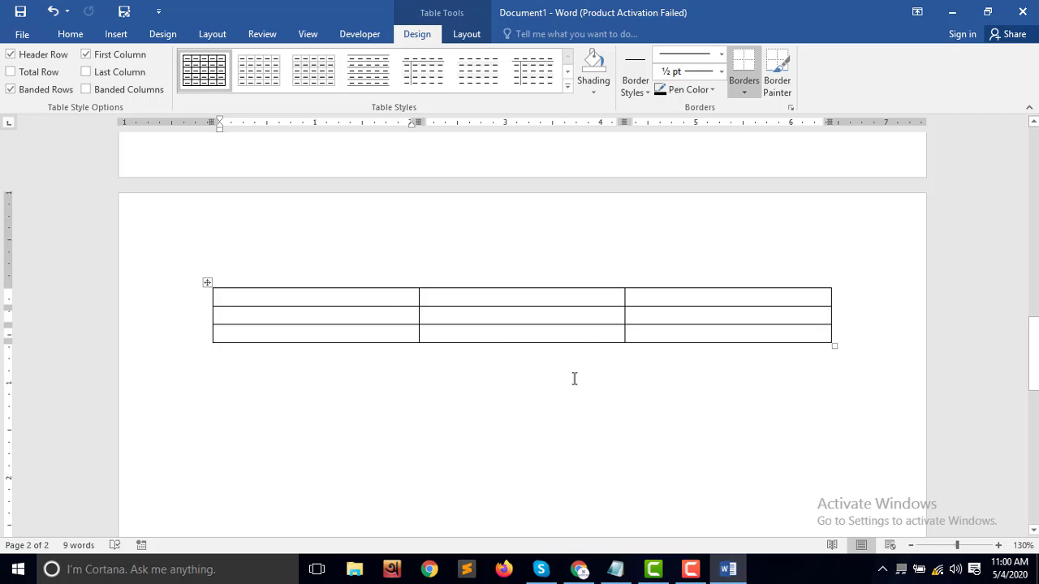
{"action": "left_click", "coordinate": [546, 297]}
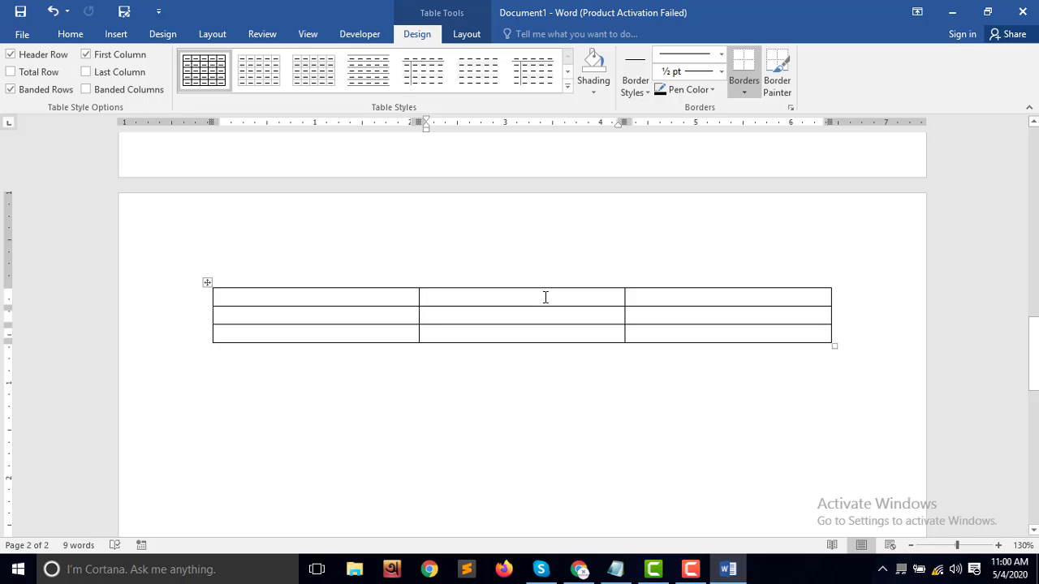